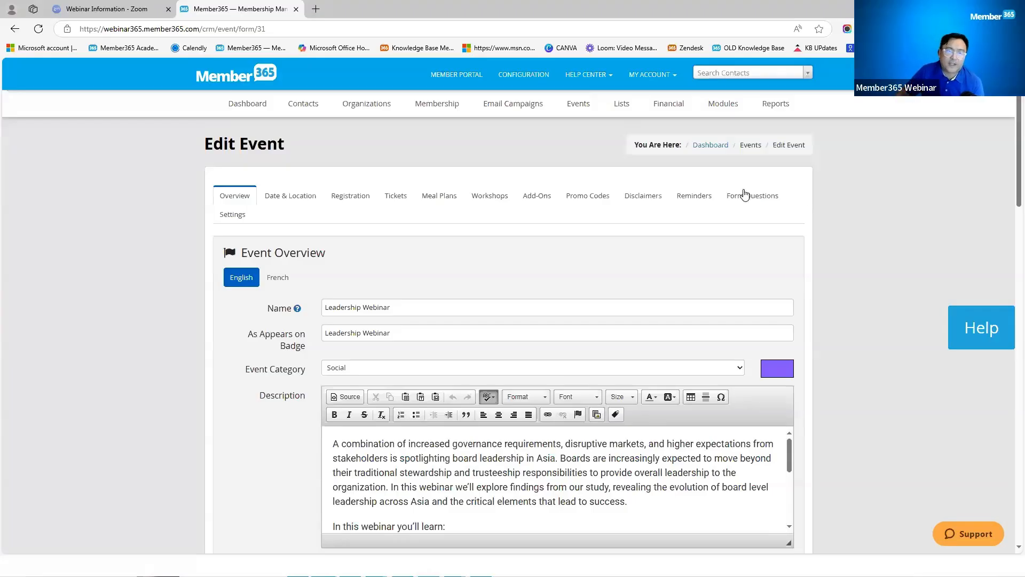
Step: Show the Leadership Webinar event's ticket types and zoom the page to 110%
{"action": "triple_click", "coordinate": [397, 305]}
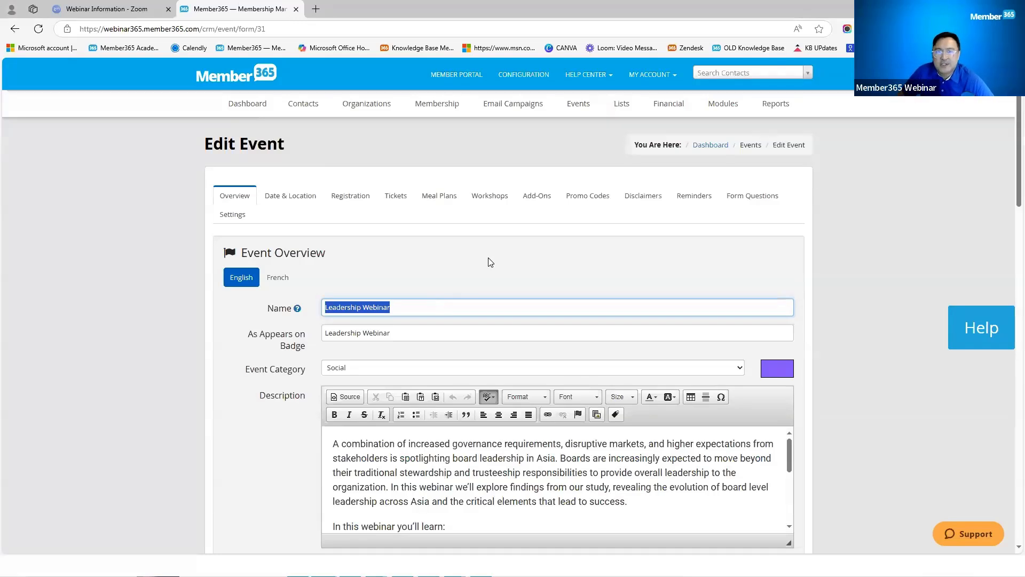
{"action": "left_click", "coordinate": [395, 197]}
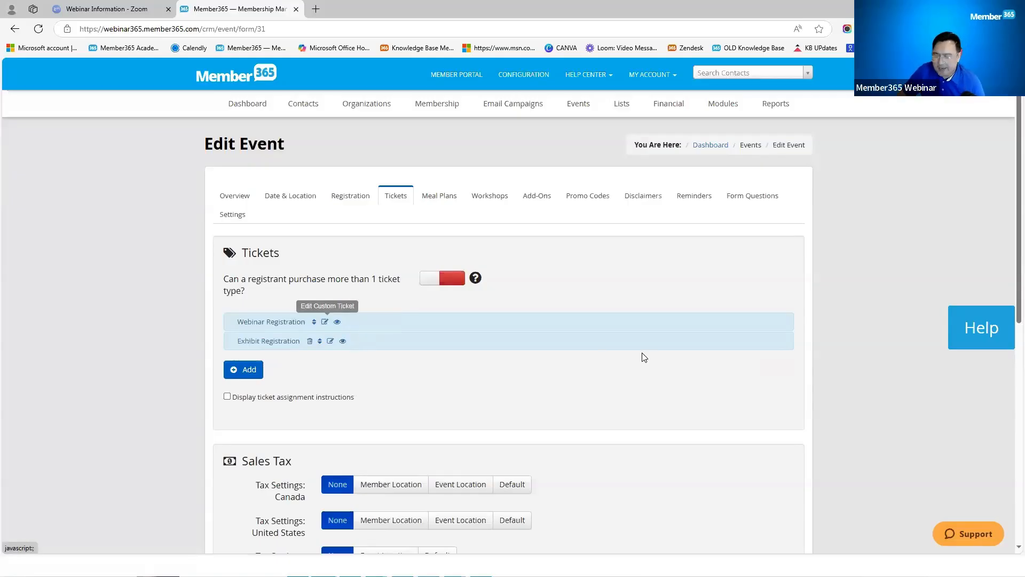
{"action": "key", "text": "ctrl+plus"}
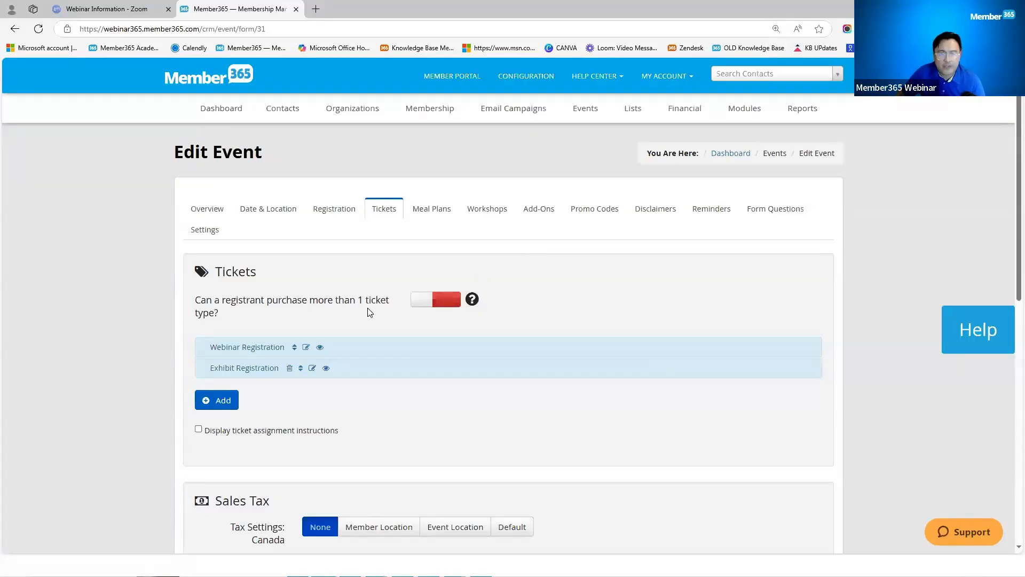
{"action": "left_click", "coordinate": [306, 349]}
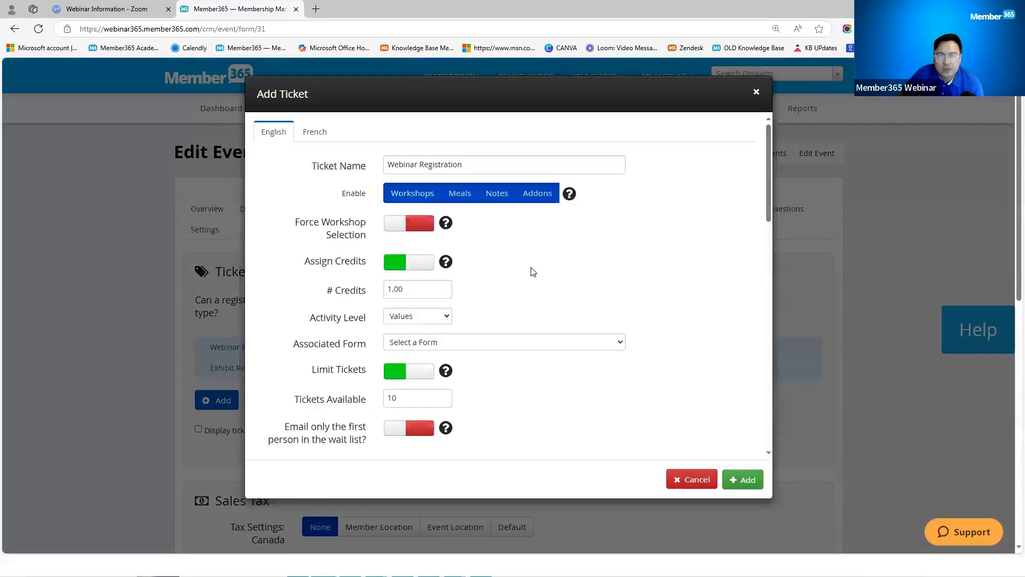
{"action": "scroll", "coordinate": [531, 272], "scroll_direction": "down", "scroll_amount": 6}
{"action": "scroll", "coordinate": [531, 272], "scroll_direction": "down", "scroll_amount": 1}
{"action": "left_click_drag", "start_coordinate": [281, 321], "coordinate": [369, 322]}
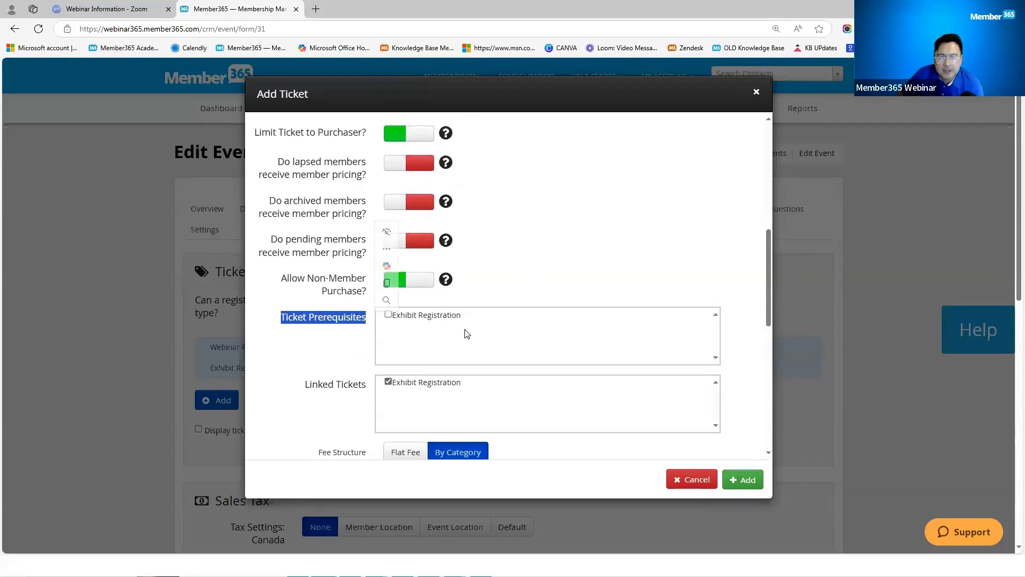
{"action": "left_click_drag", "start_coordinate": [471, 317], "coordinate": [393, 319]}
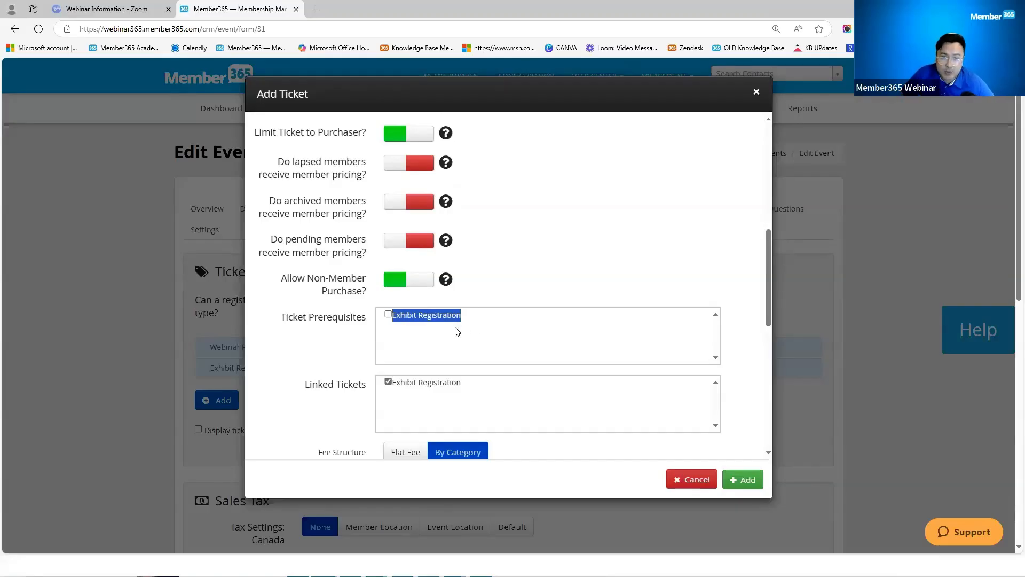
{"action": "left_click", "coordinate": [388, 314]}
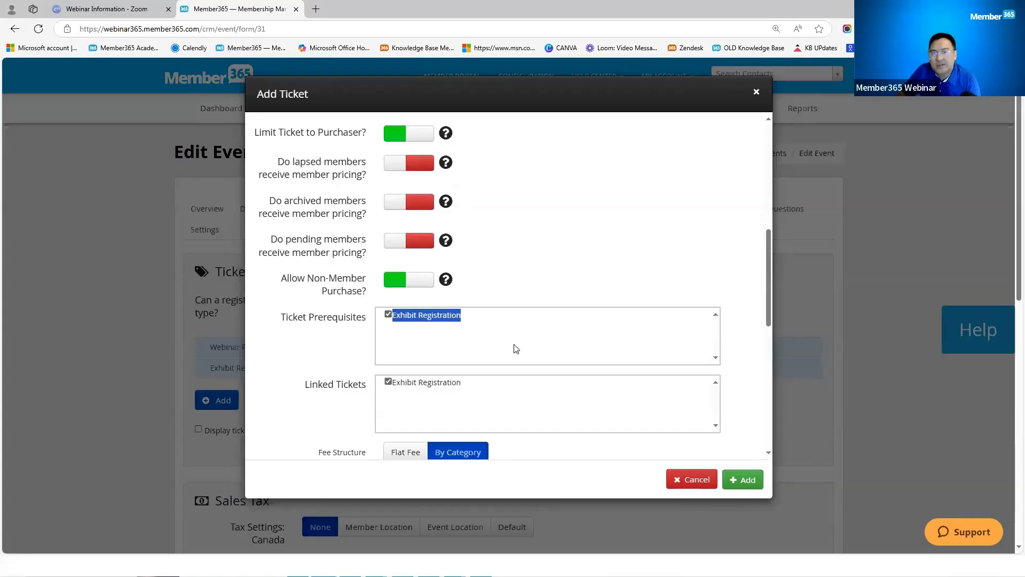
{"action": "scroll", "coordinate": [516, 349], "scroll_direction": "up", "scroll_amount": 10}
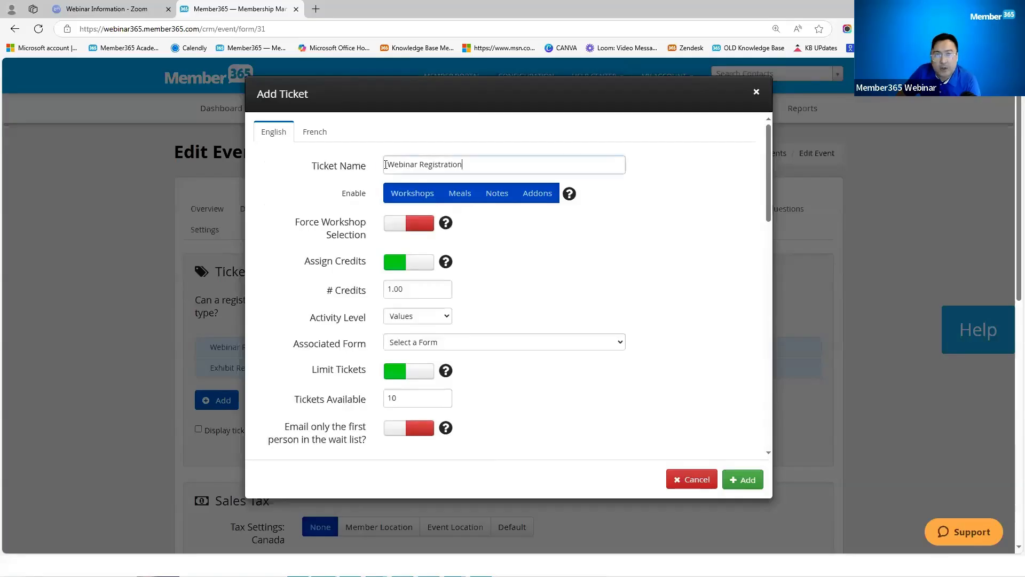
{"action": "triple_click", "coordinate": [386, 165]}
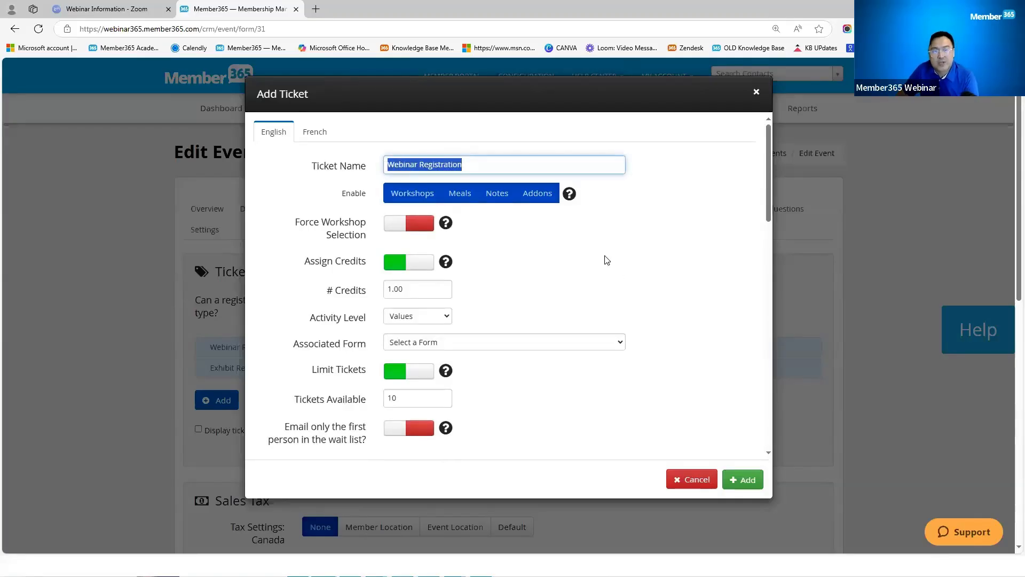
{"action": "scroll", "coordinate": [571, 259], "scroll_direction": "down", "scroll_amount": 6}
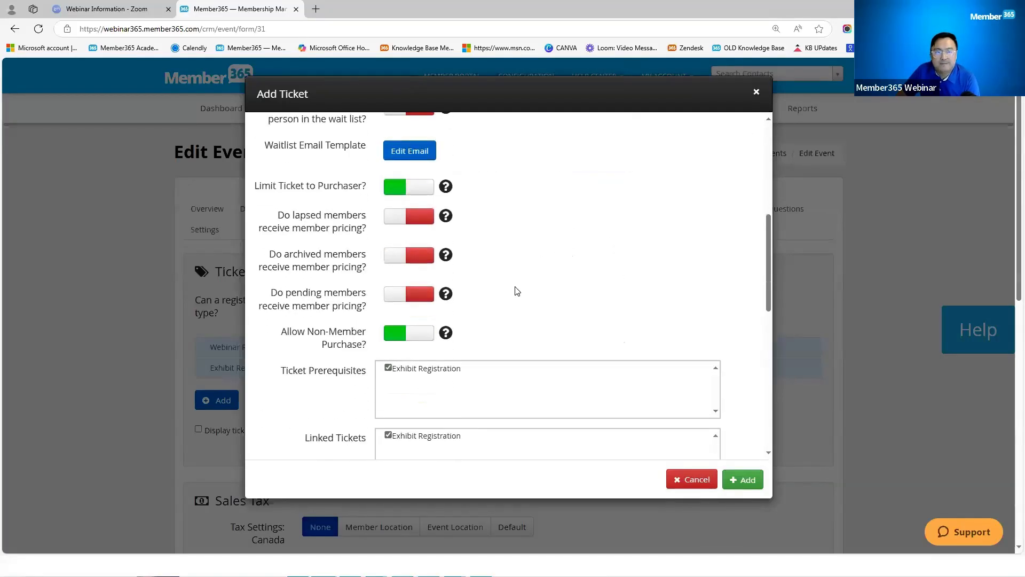
{"action": "left_click_drag", "start_coordinate": [458, 367], "coordinate": [396, 374]}
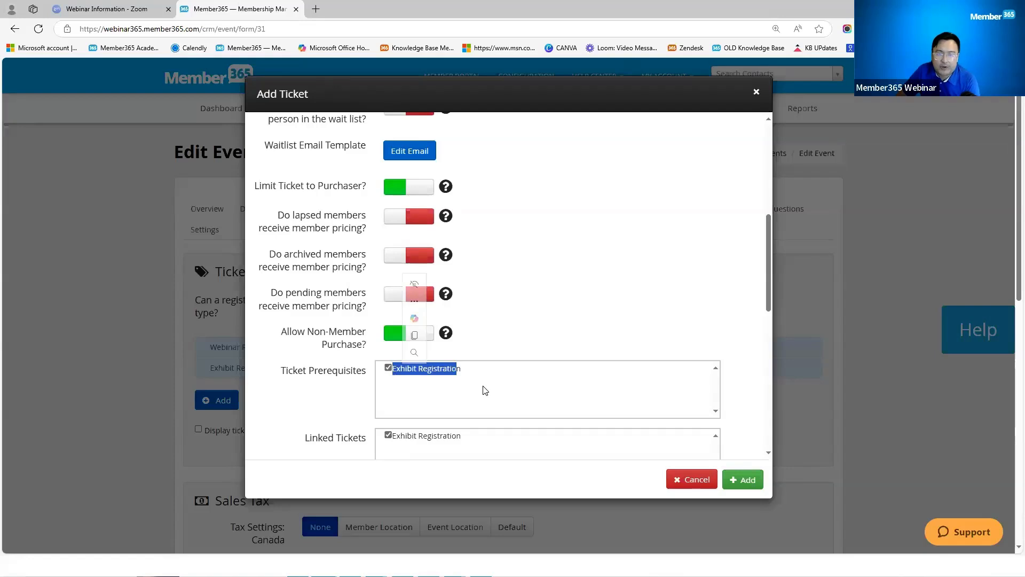
{"action": "left_click_drag", "start_coordinate": [472, 368], "coordinate": [396, 375]}
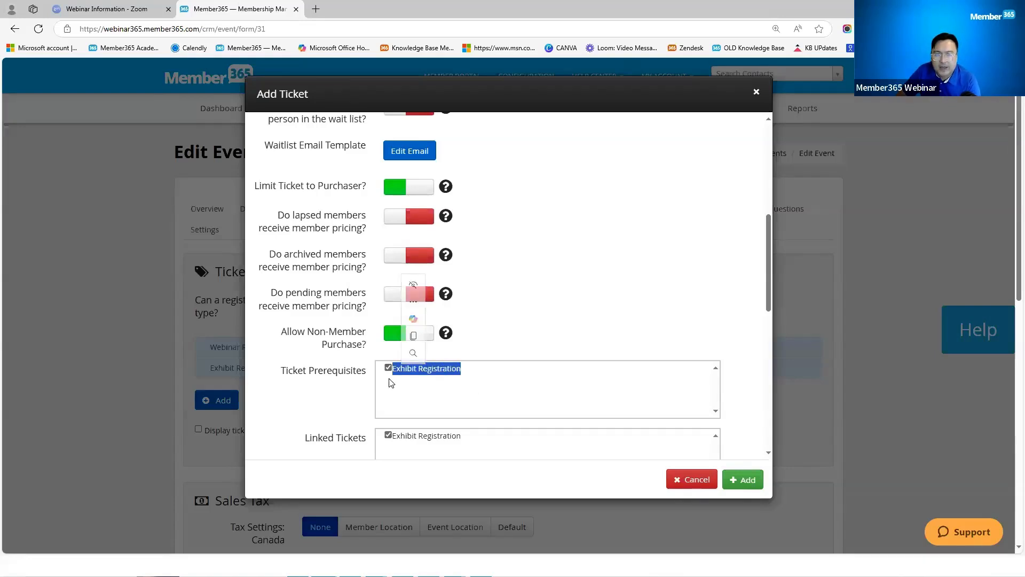
{"action": "scroll", "coordinate": [559, 394], "scroll_direction": "up", "scroll_amount": 6}
{"action": "scroll", "coordinate": [499, 394], "scroll_direction": "down", "scroll_amount": 10}
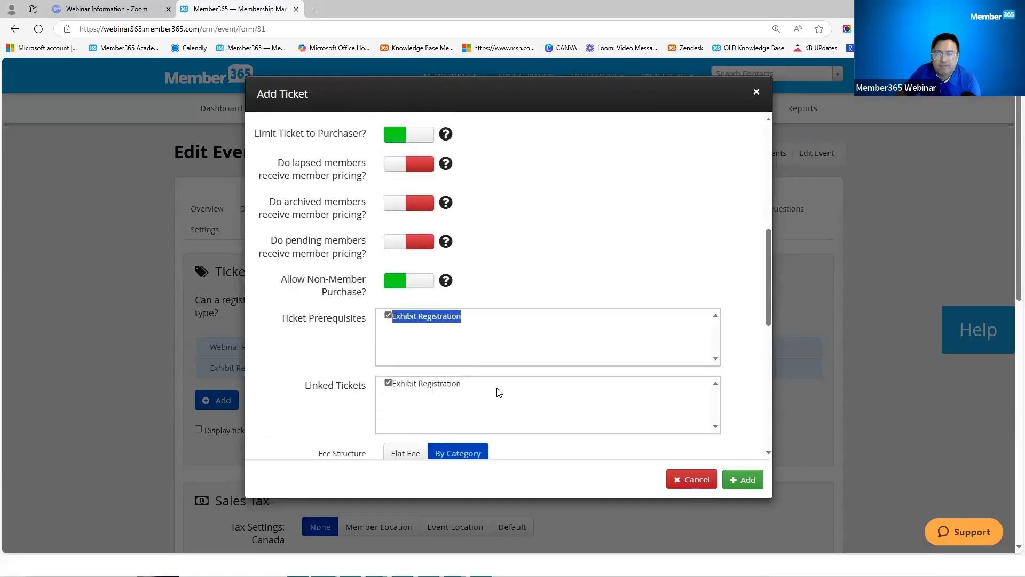
{"action": "scroll", "coordinate": [478, 291], "scroll_direction": "up", "scroll_amount": 5}
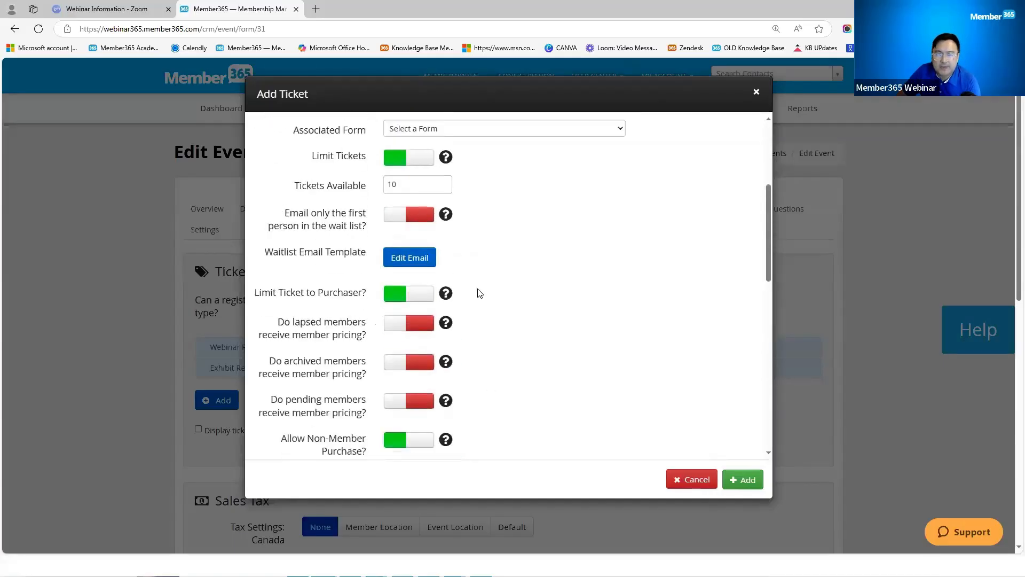
{"action": "left_click_drag", "start_coordinate": [464, 164], "coordinate": [386, 165]}
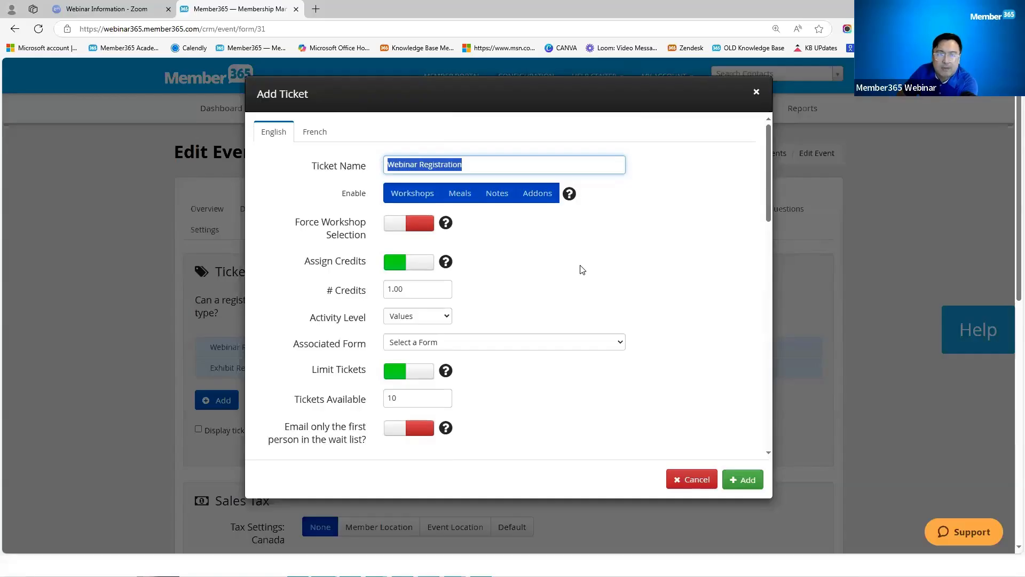
{"action": "scroll", "coordinate": [566, 327], "scroll_direction": "down", "scroll_amount": 3}
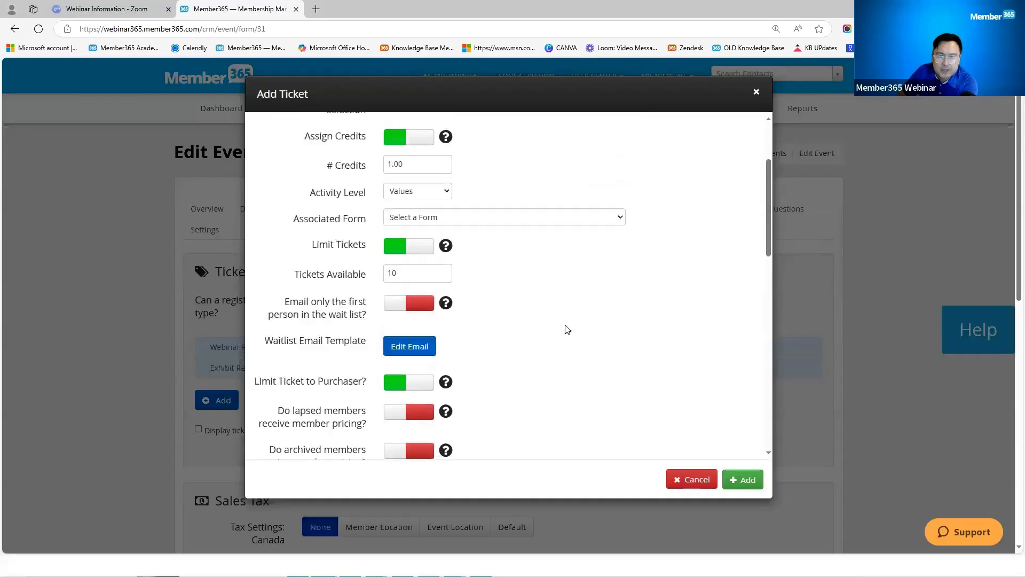
{"action": "scroll", "coordinate": [680, 448], "scroll_direction": "up", "scroll_amount": 2}
{"action": "left_click", "coordinate": [697, 480]}
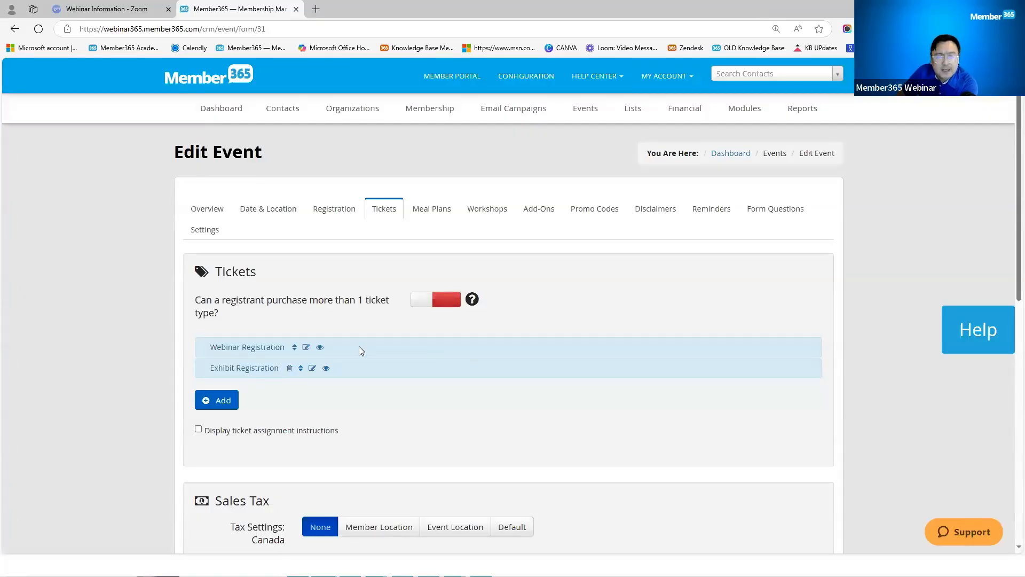
Step: Reopen Webinar Registration and confirm Exhibit Registration stays ticked as a linked ticket
{"action": "left_click", "coordinate": [306, 348]}
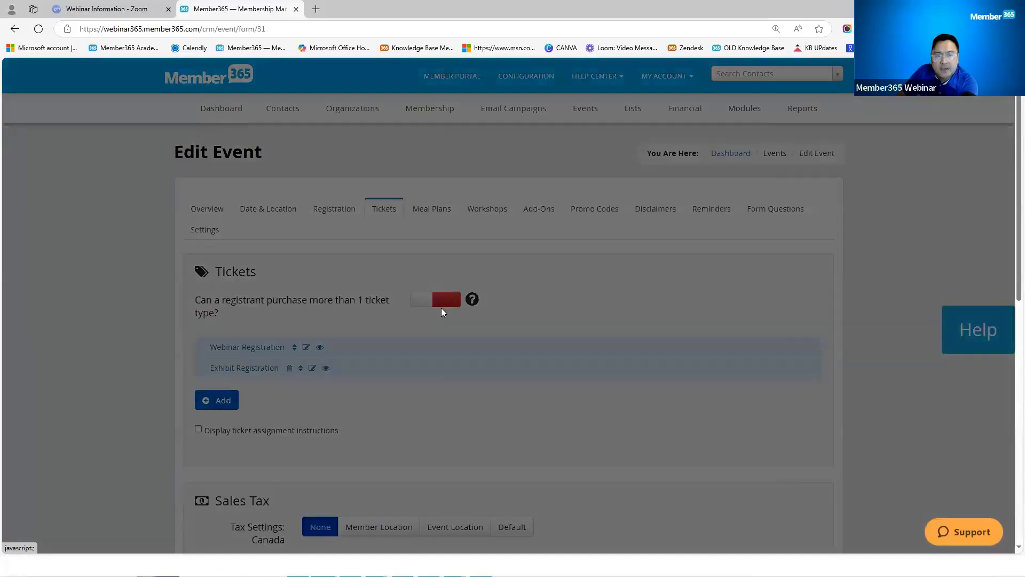
{"action": "scroll", "coordinate": [527, 274], "scroll_direction": "down", "scroll_amount": 6}
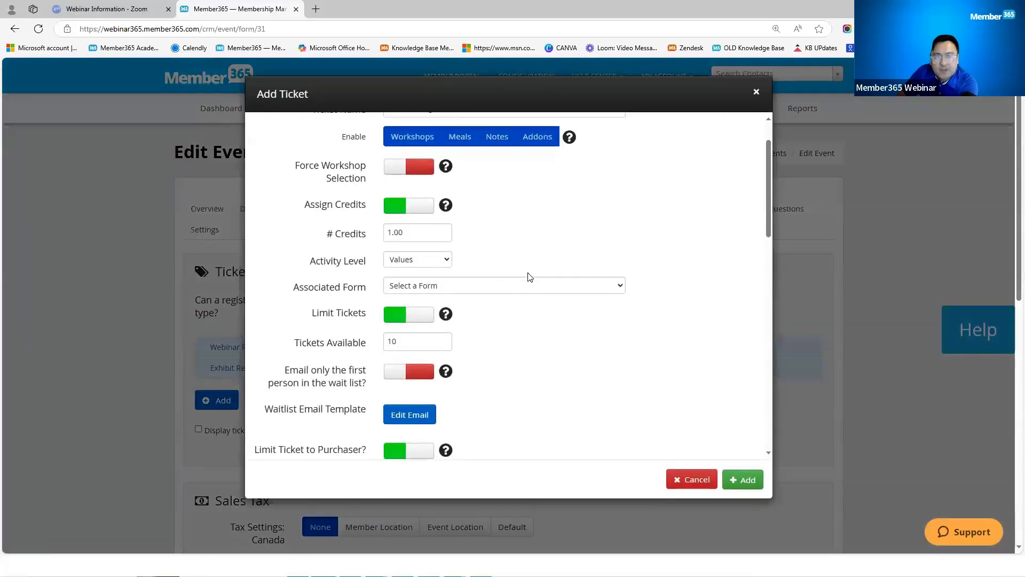
{"action": "scroll", "coordinate": [527, 274], "scroll_direction": "down", "scroll_amount": 1}
{"action": "left_click_drag", "start_coordinate": [306, 331], "coordinate": [390, 331]}
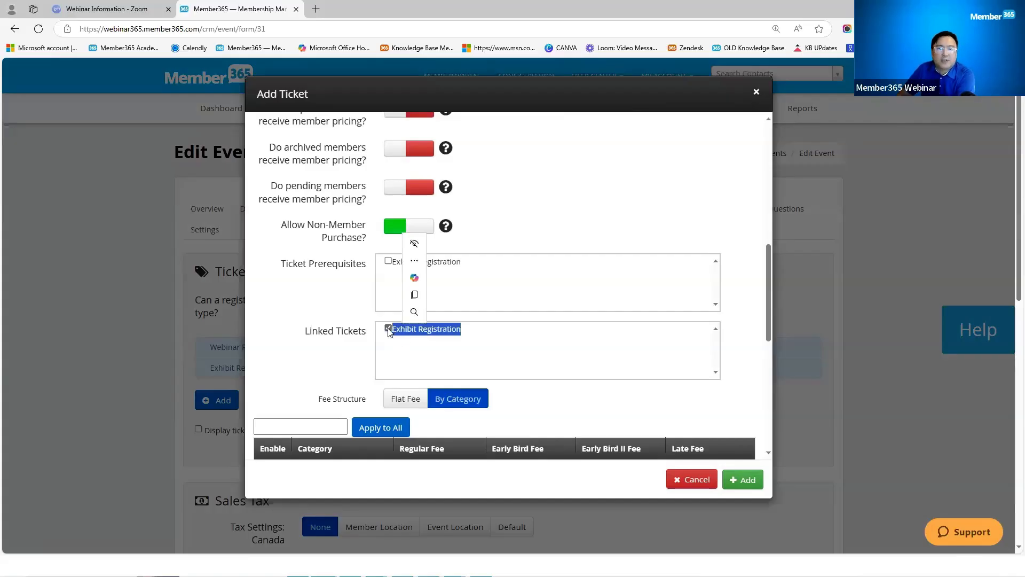
{"action": "left_click", "coordinate": [388, 328]}
{"action": "left_click", "coordinate": [389, 328]}
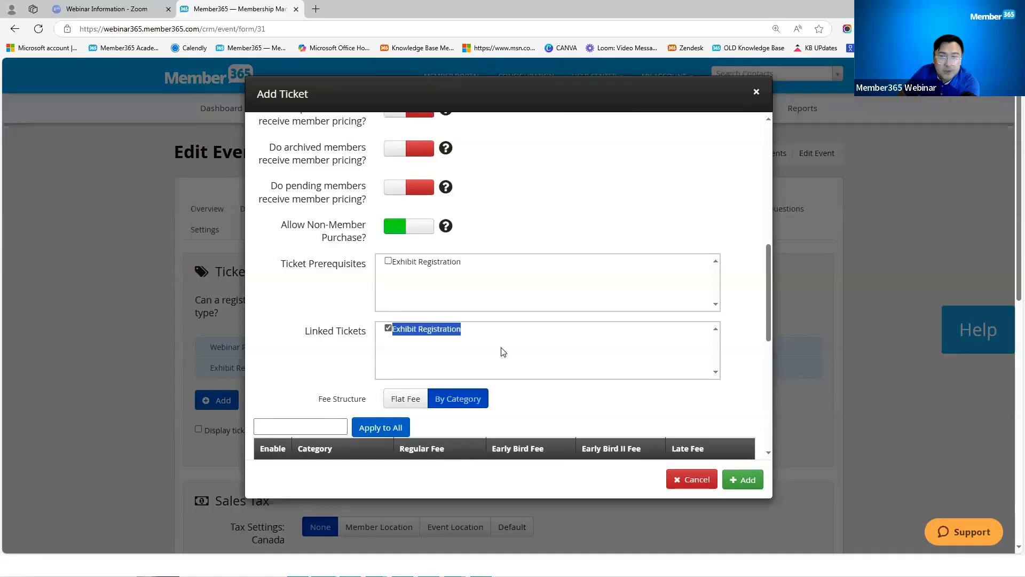
{"action": "scroll", "coordinate": [501, 352], "scroll_direction": "up", "scroll_amount": 2}
{"action": "scroll", "coordinate": [483, 366], "scroll_direction": "down", "scroll_amount": 5}
{"action": "scroll", "coordinate": [435, 359], "scroll_direction": "up", "scroll_amount": 4}
{"action": "scroll", "coordinate": [458, 316], "scroll_direction": "up", "scroll_amount": 10}
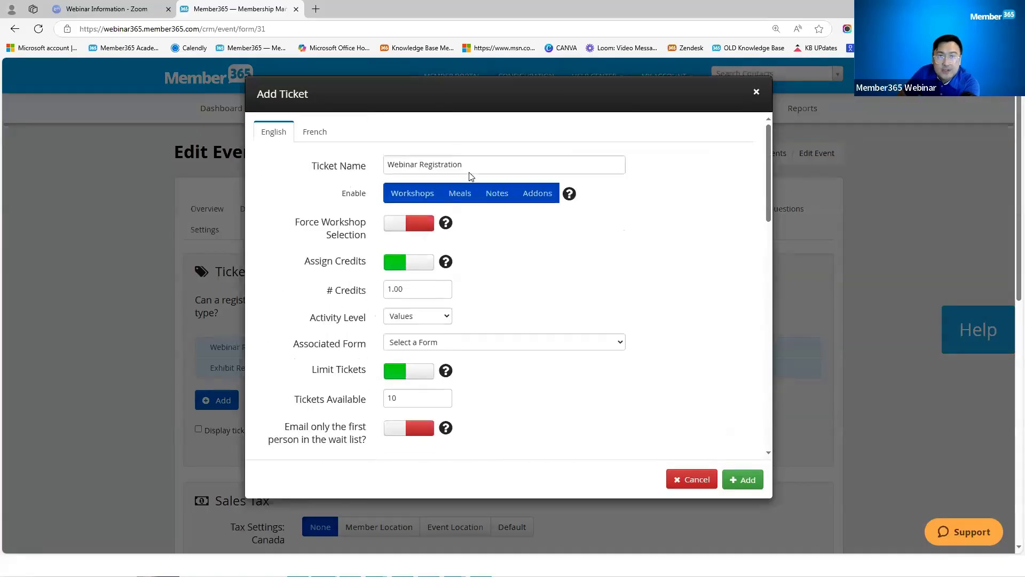
Step: Review the Webinar Registration ticket name and its 10 tickets available
{"action": "triple_click", "coordinate": [404, 161]}
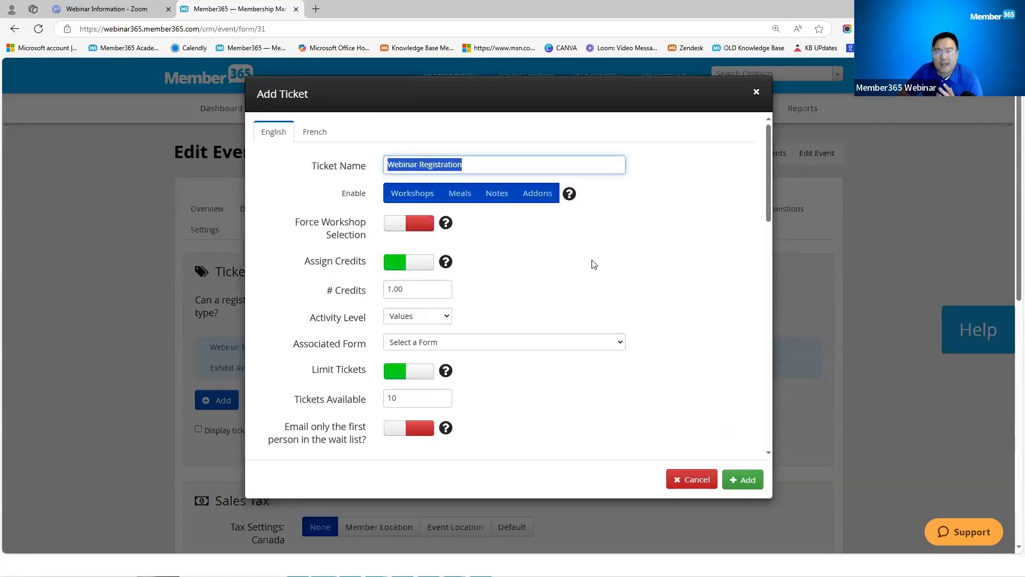
{"action": "scroll", "coordinate": [583, 287], "scroll_direction": "down", "scroll_amount": 1}
{"action": "double_click", "coordinate": [392, 346]}
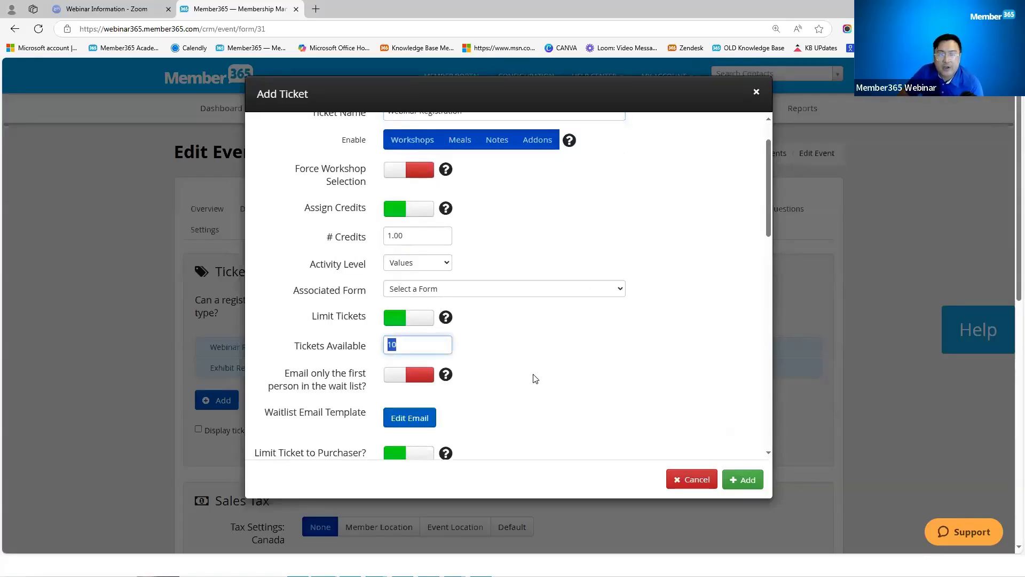
{"action": "scroll", "coordinate": [537, 379], "scroll_direction": "up", "scroll_amount": 1}
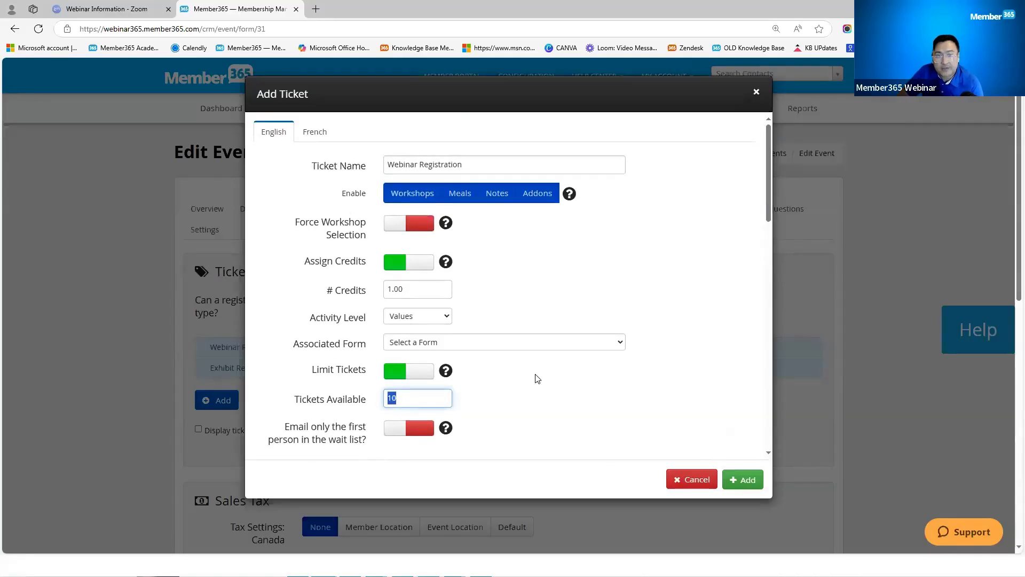
{"action": "left_click_drag", "start_coordinate": [481, 164], "coordinate": [441, 209]}
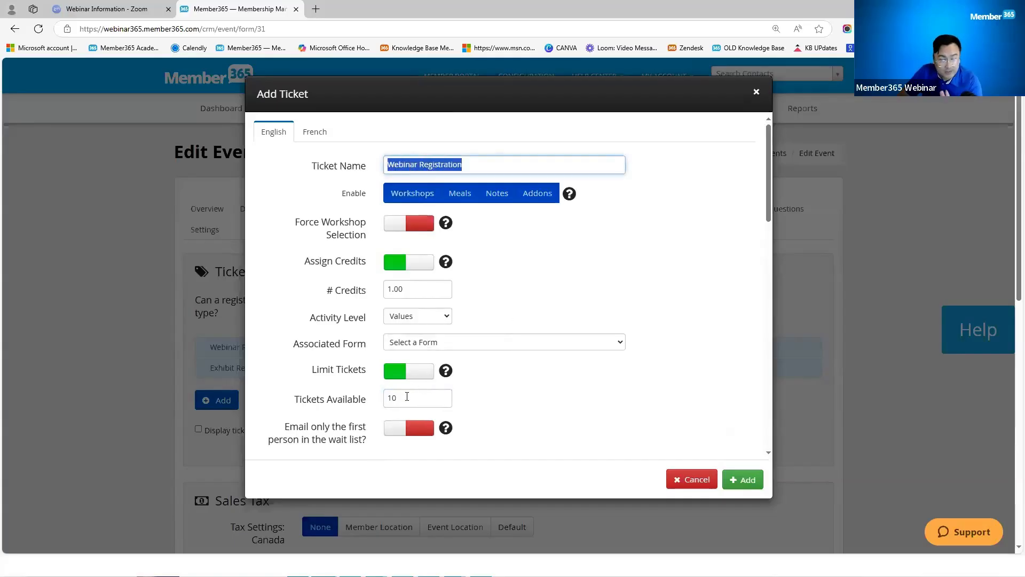
{"action": "left_click_drag", "start_coordinate": [406, 396], "coordinate": [386, 398]}
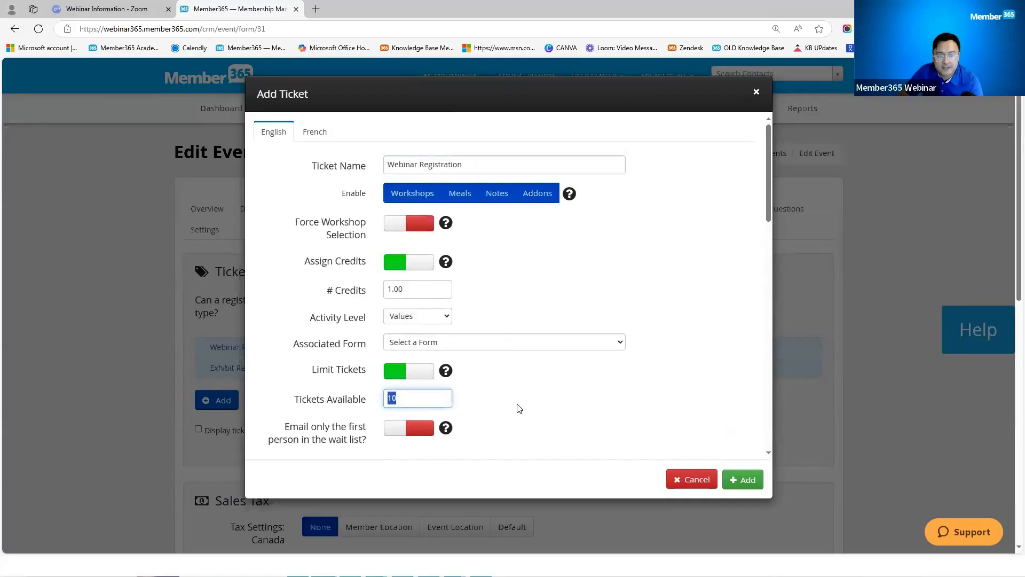
{"action": "scroll", "coordinate": [527, 408], "scroll_direction": "down", "scroll_amount": 4}
{"action": "scroll", "coordinate": [528, 406], "scroll_direction": "down", "scroll_amount": 6}
{"action": "scroll", "coordinate": [528, 404], "scroll_direction": "up", "scroll_amount": 3}
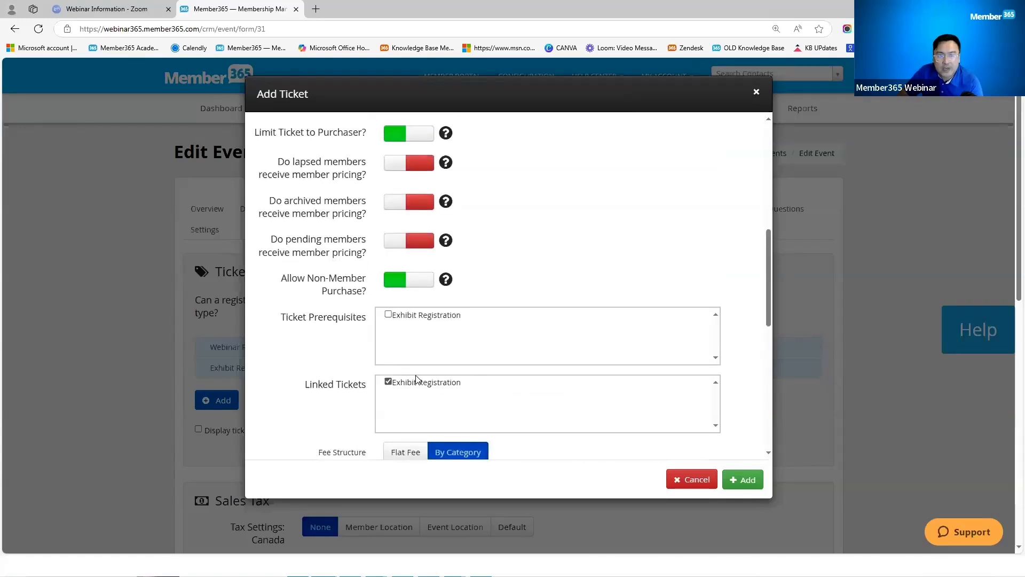
{"action": "scroll", "coordinate": [478, 369], "scroll_direction": "up", "scroll_amount": 8}
{"action": "scroll", "coordinate": [471, 182], "scroll_direction": "up", "scroll_amount": 1}
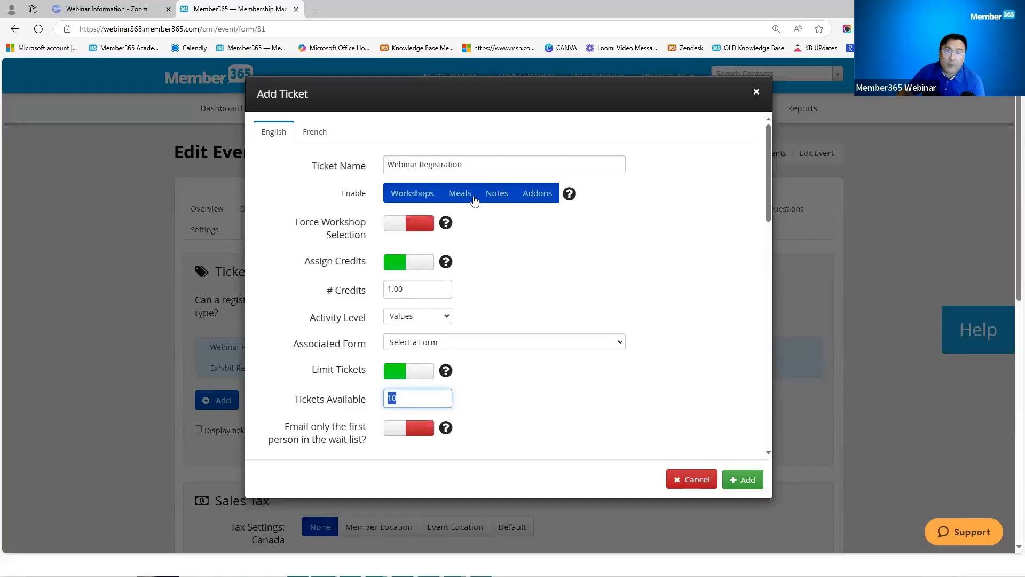
{"action": "triple_click", "coordinate": [458, 161]}
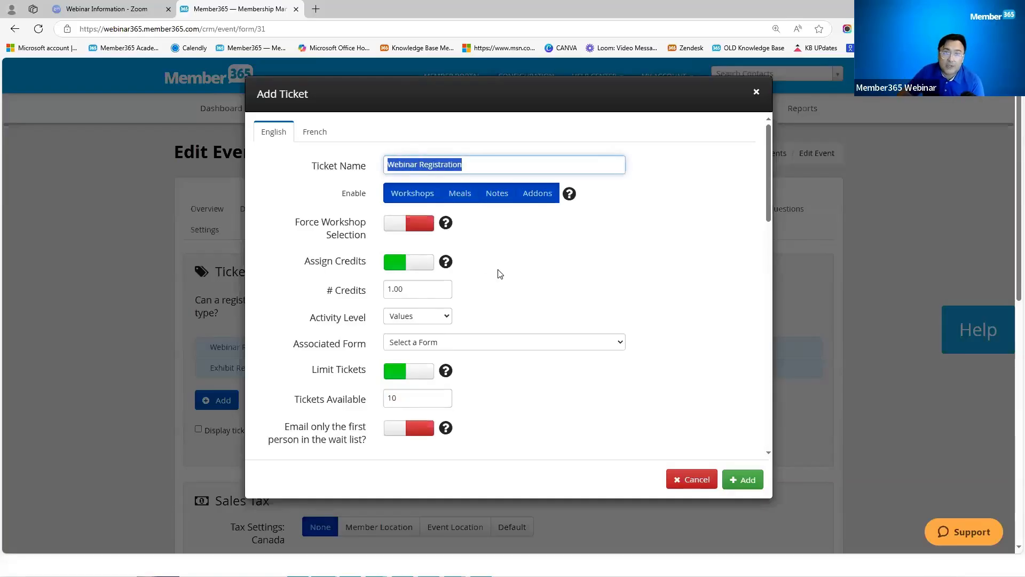
{"action": "scroll", "coordinate": [500, 274], "scroll_direction": "down", "scroll_amount": 3}
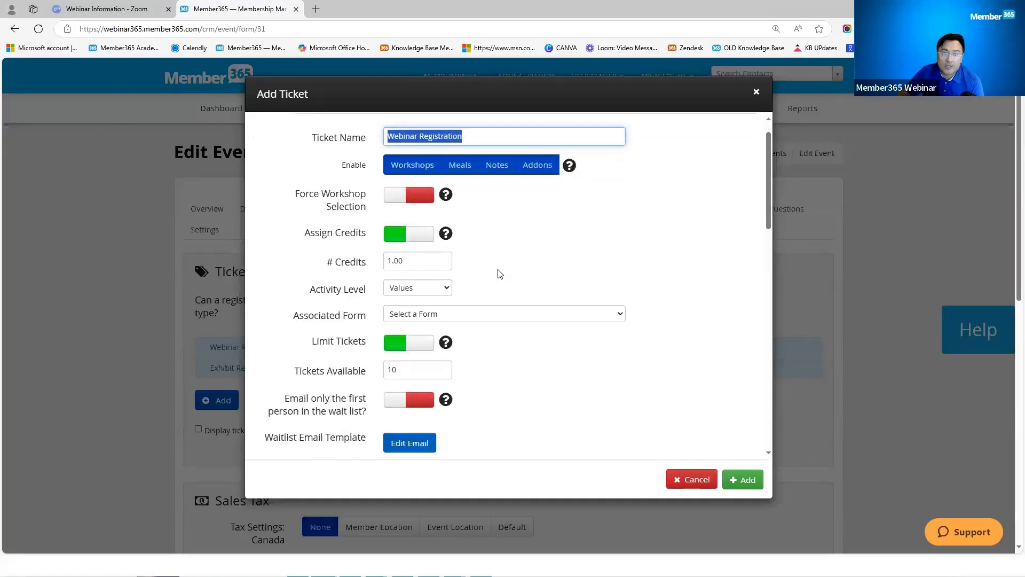
{"action": "scroll", "coordinate": [500, 274], "scroll_direction": "down", "scroll_amount": 6}
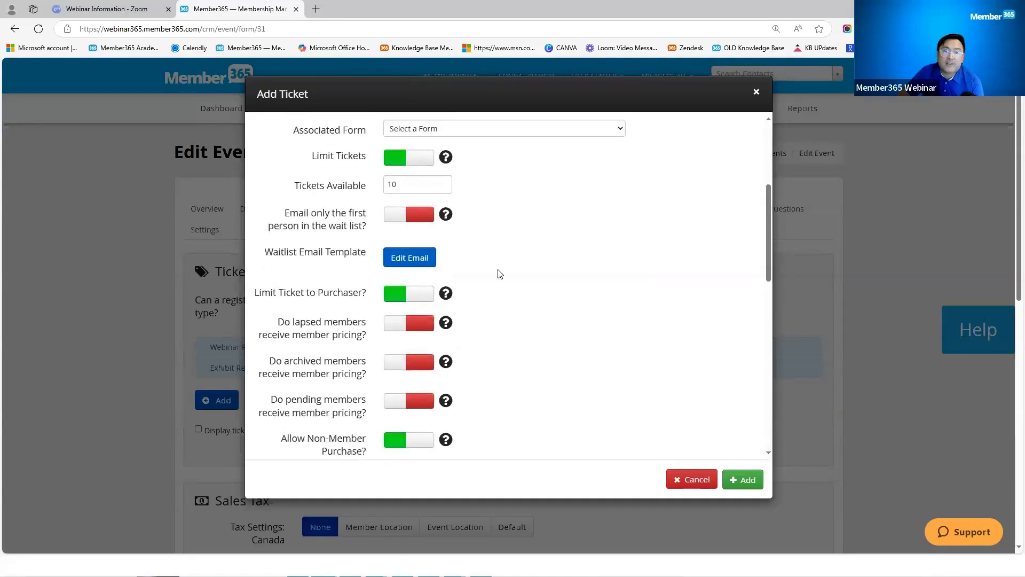
{"action": "left_click_drag", "start_coordinate": [463, 277], "coordinate": [389, 277]}
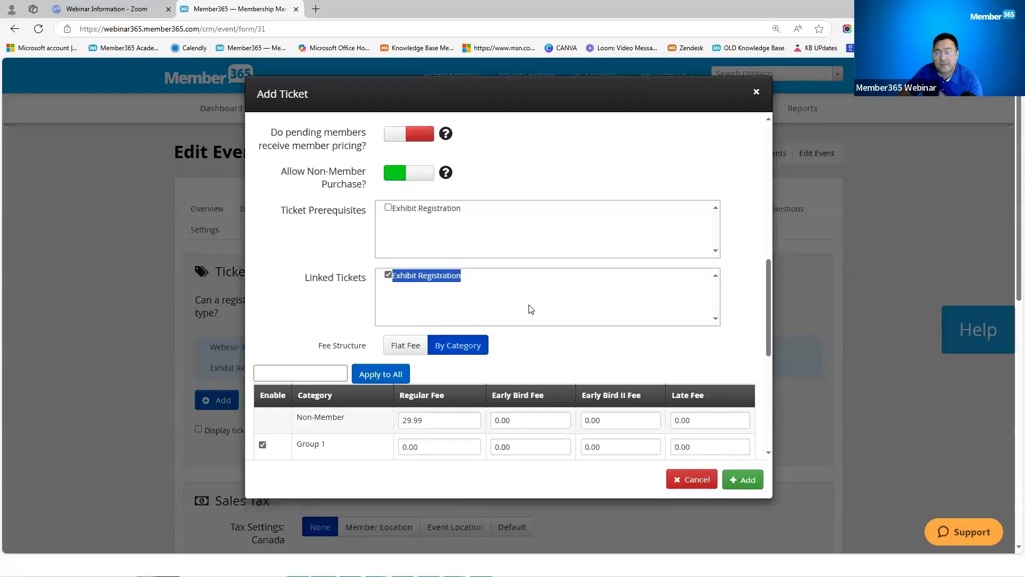
{"action": "scroll", "coordinate": [531, 309], "scroll_direction": "up", "scroll_amount": 7}
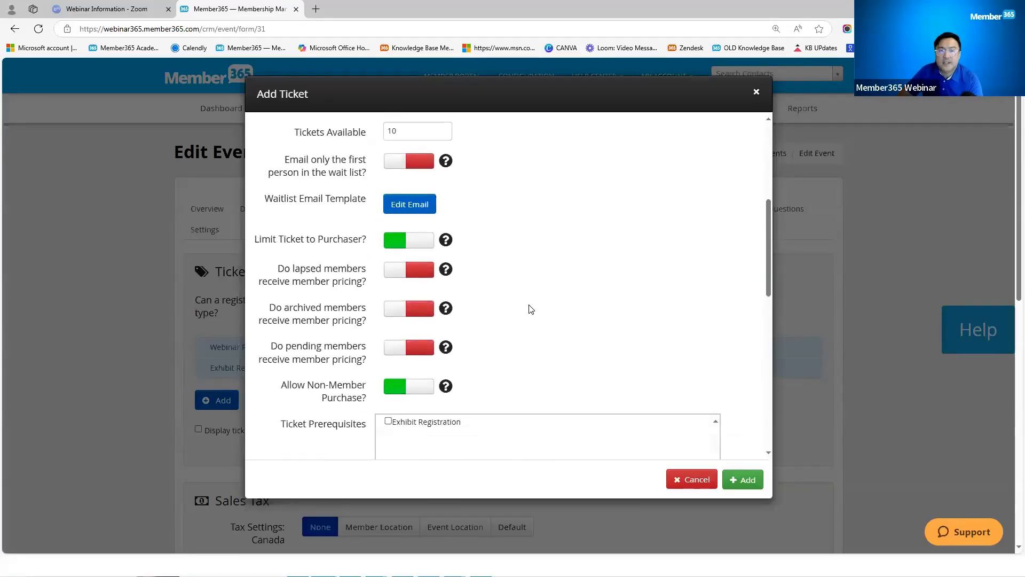
{"action": "double_click", "coordinate": [413, 350]}
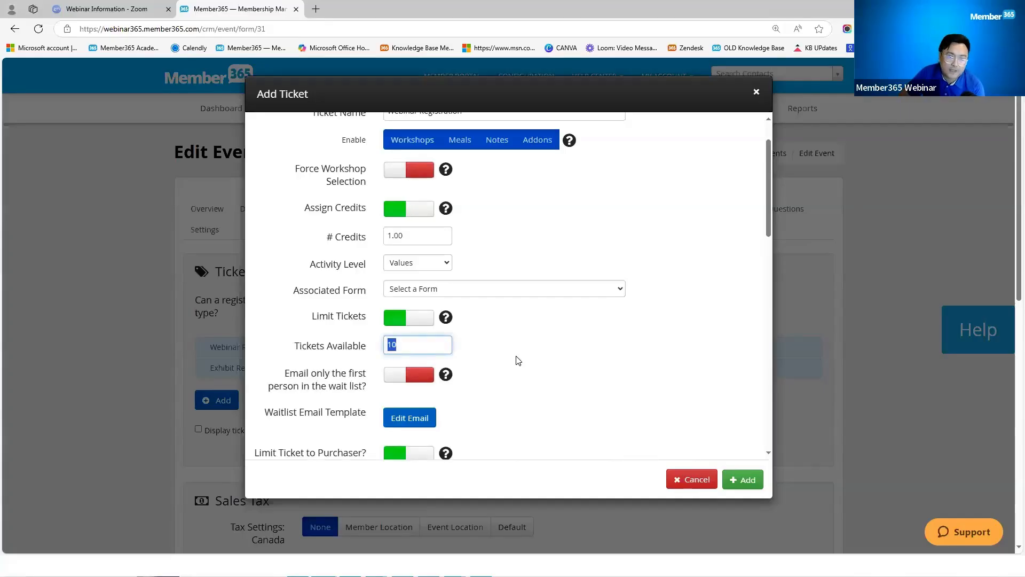
{"action": "scroll", "coordinate": [515, 360], "scroll_direction": "up", "scroll_amount": 1}
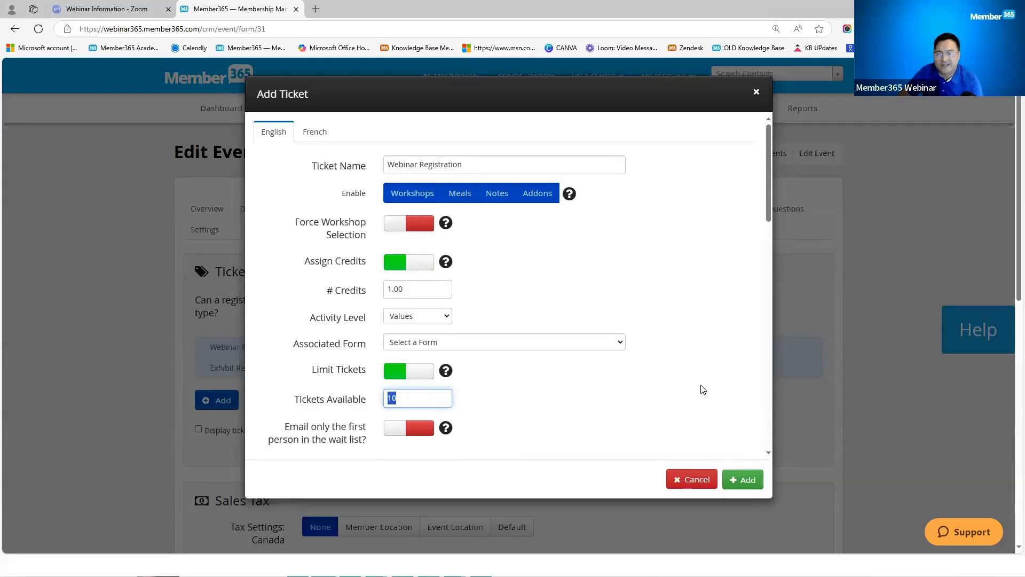
{"action": "scroll", "coordinate": [629, 372], "scroll_direction": "down", "scroll_amount": 10}
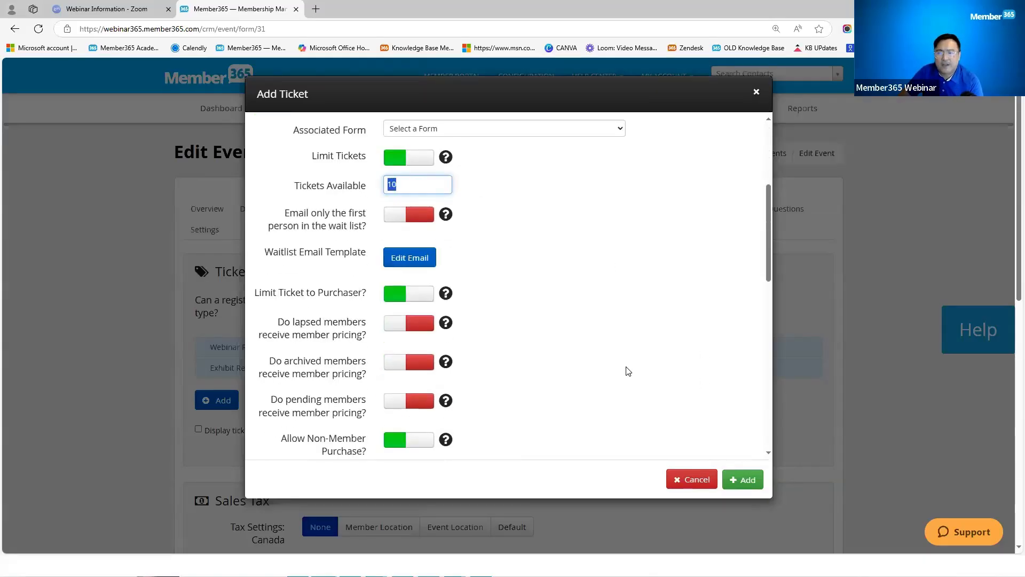
{"action": "scroll", "coordinate": [501, 289], "scroll_direction": "up", "scroll_amount": 10}
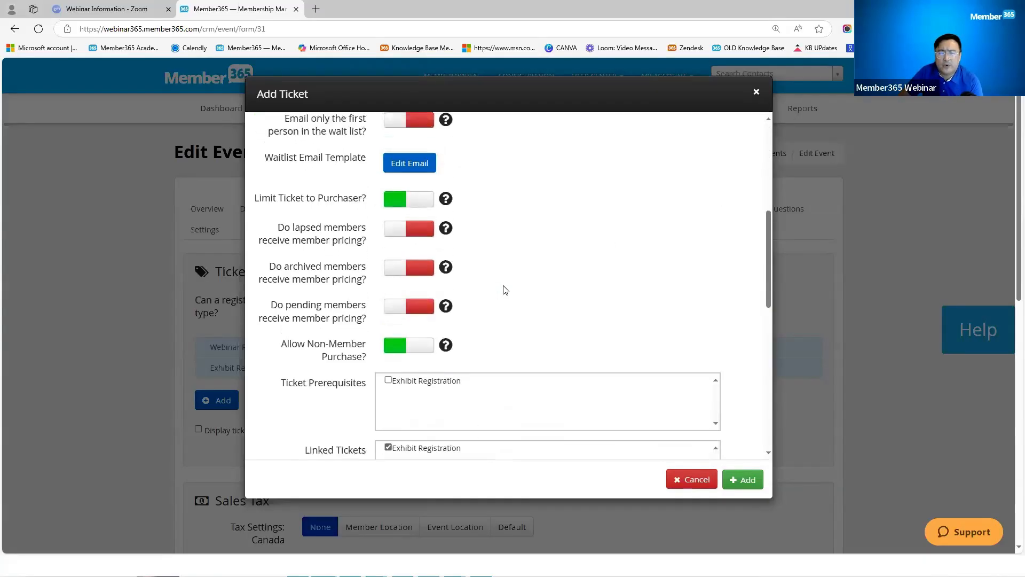
{"action": "scroll", "coordinate": [554, 339], "scroll_direction": "down", "scroll_amount": 10}
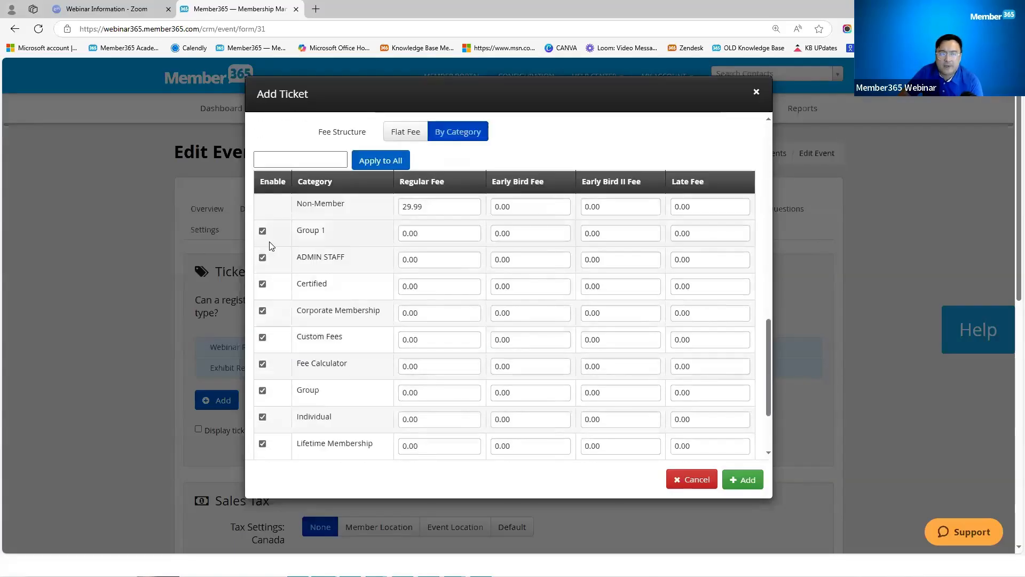
{"action": "scroll", "coordinate": [272, 338], "scroll_direction": "down", "scroll_amount": 2}
{"action": "scroll", "coordinate": [272, 336], "scroll_direction": "up", "scroll_amount": 1}
{"action": "scroll", "coordinate": [271, 327], "scroll_direction": "up", "scroll_amount": 4}
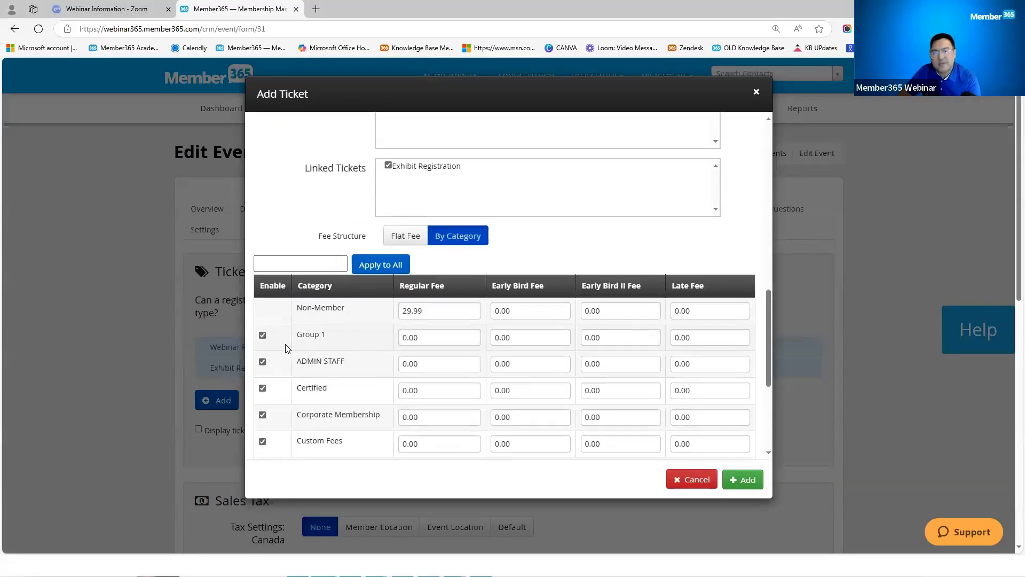
{"action": "scroll", "coordinate": [592, 267], "scroll_direction": "up", "scroll_amount": 4}
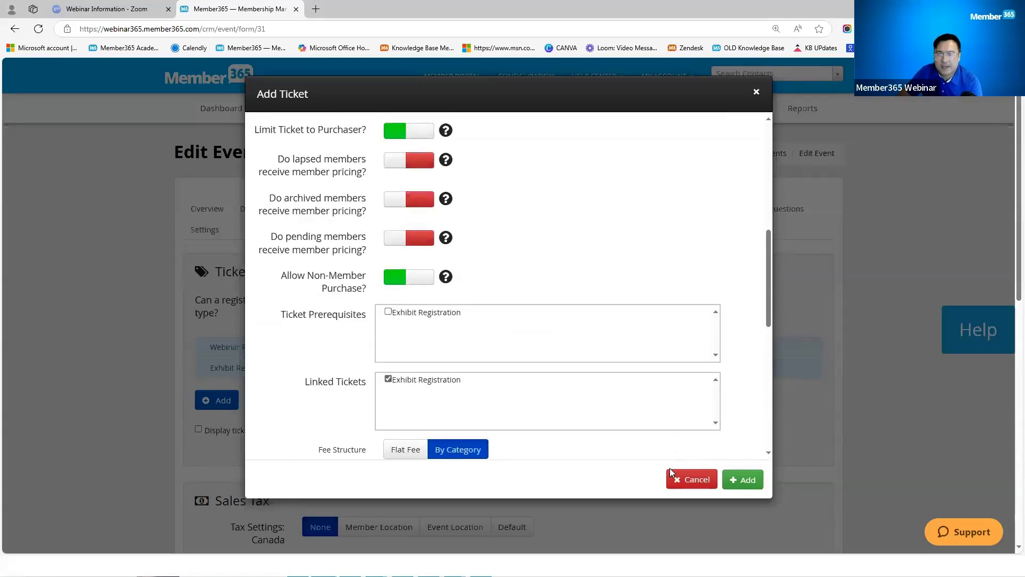
{"action": "left_click", "coordinate": [686, 481]}
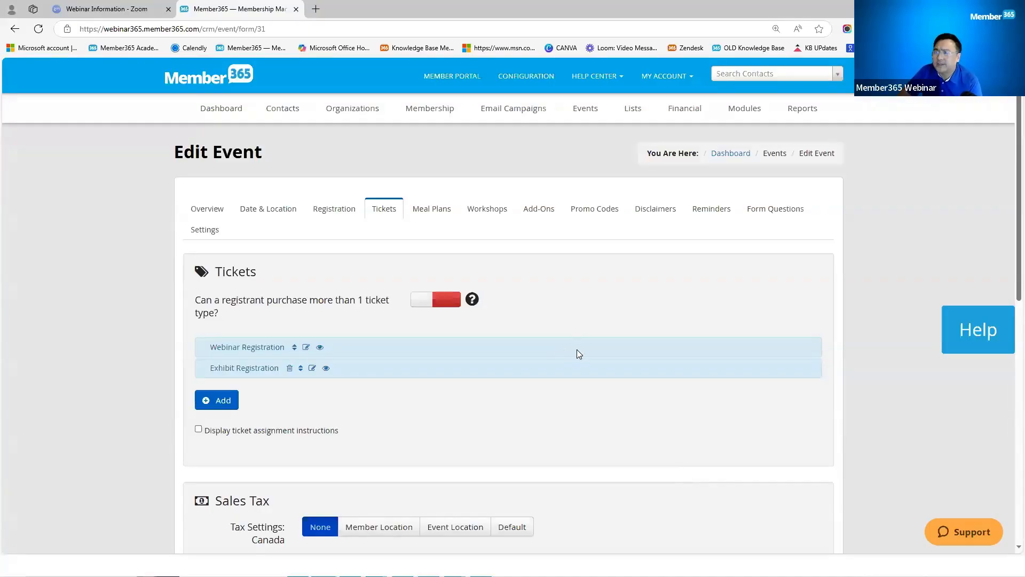
{"action": "left_click", "coordinate": [307, 348]}
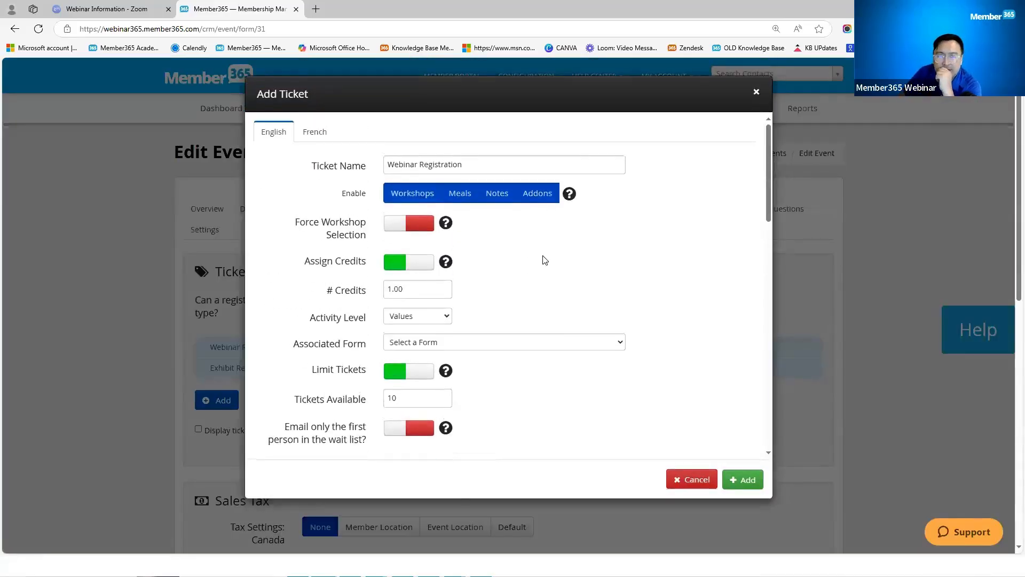
{"action": "left_click_drag", "start_coordinate": [343, 192], "coordinate": [369, 195]}
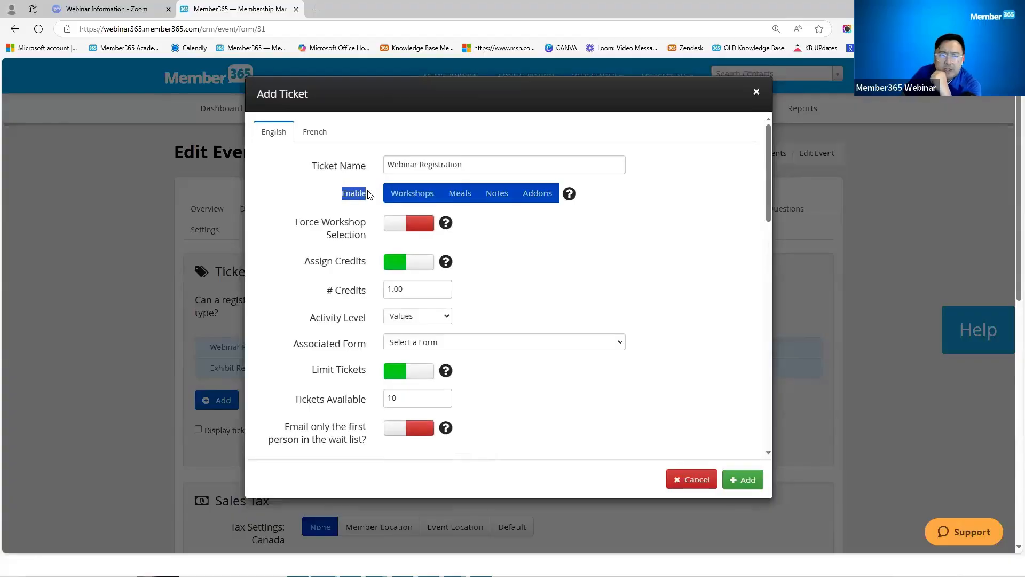
{"action": "left_click", "coordinate": [421, 199]}
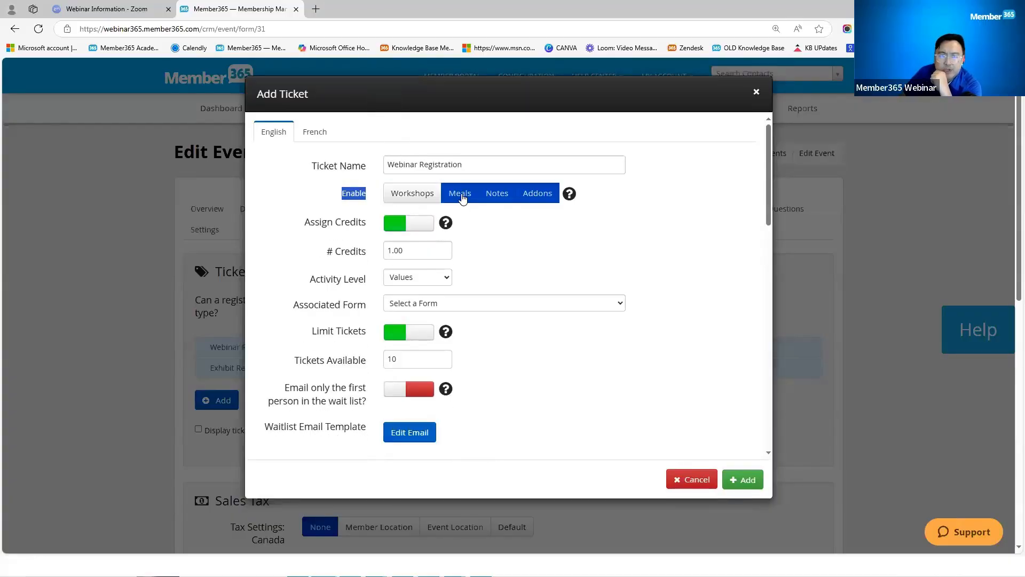
{"action": "left_click", "coordinate": [461, 196]}
{"action": "left_click", "coordinate": [505, 198]}
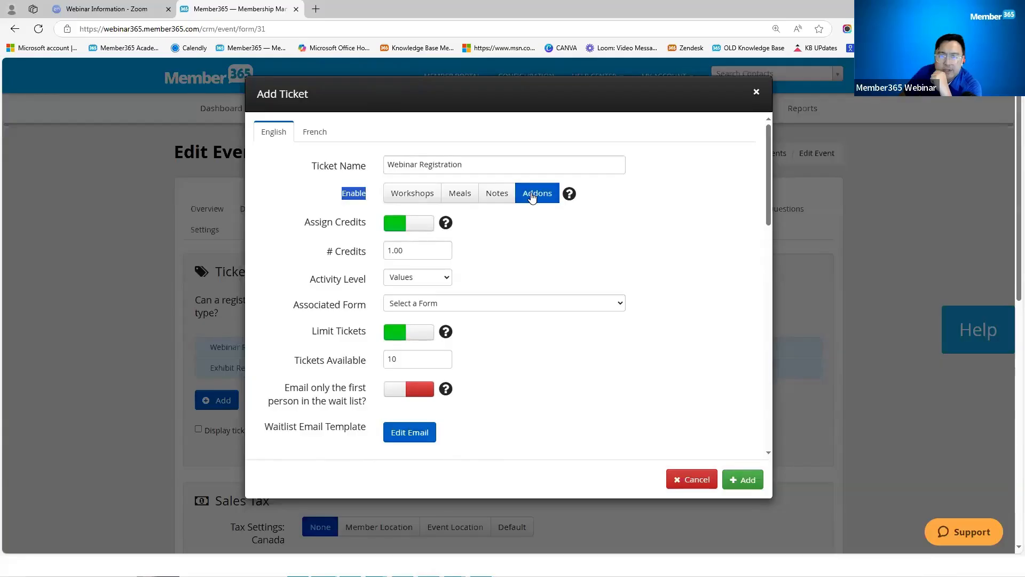
{"action": "left_click", "coordinate": [503, 199]}
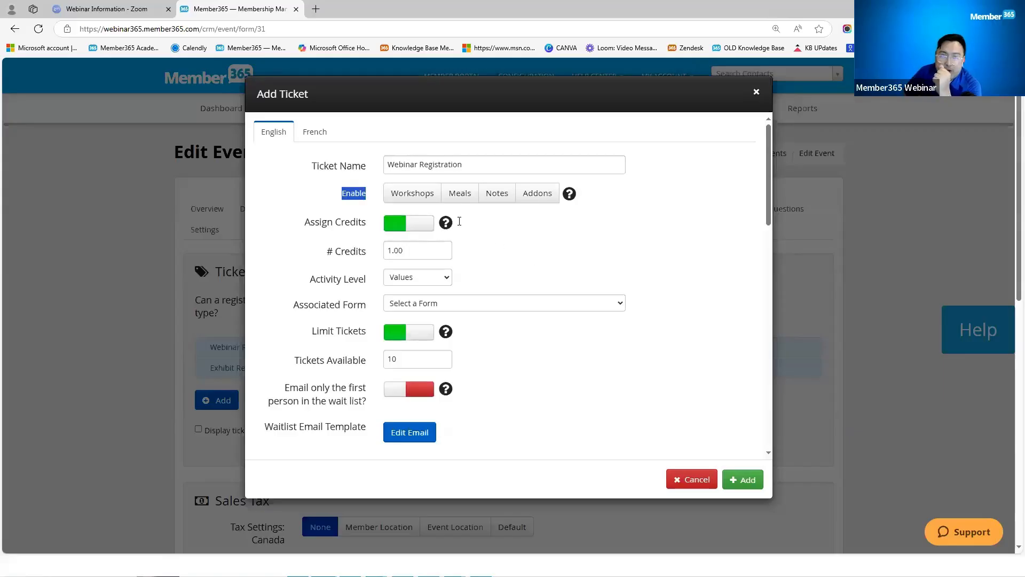
{"action": "left_click", "coordinate": [422, 196]}
{"action": "left_click", "coordinate": [453, 198]}
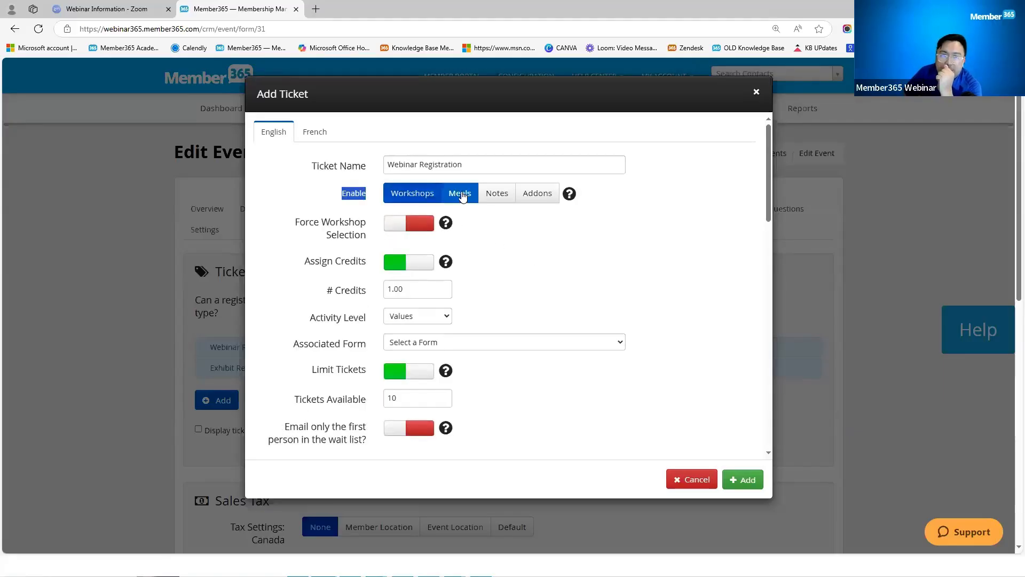
{"action": "left_click", "coordinate": [495, 198]}
{"action": "left_click", "coordinate": [535, 196]}
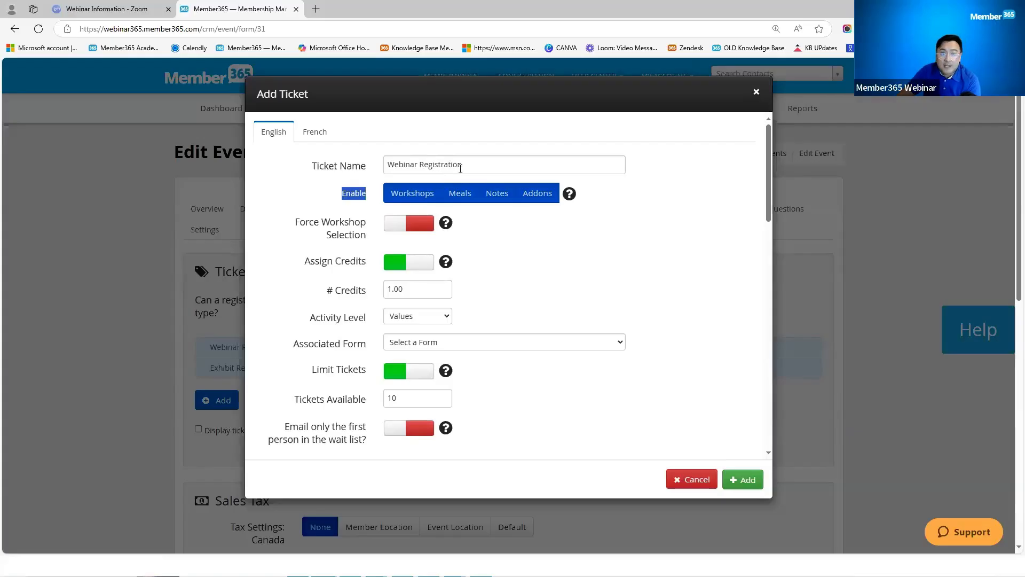
{"action": "triple_click", "coordinate": [392, 161]}
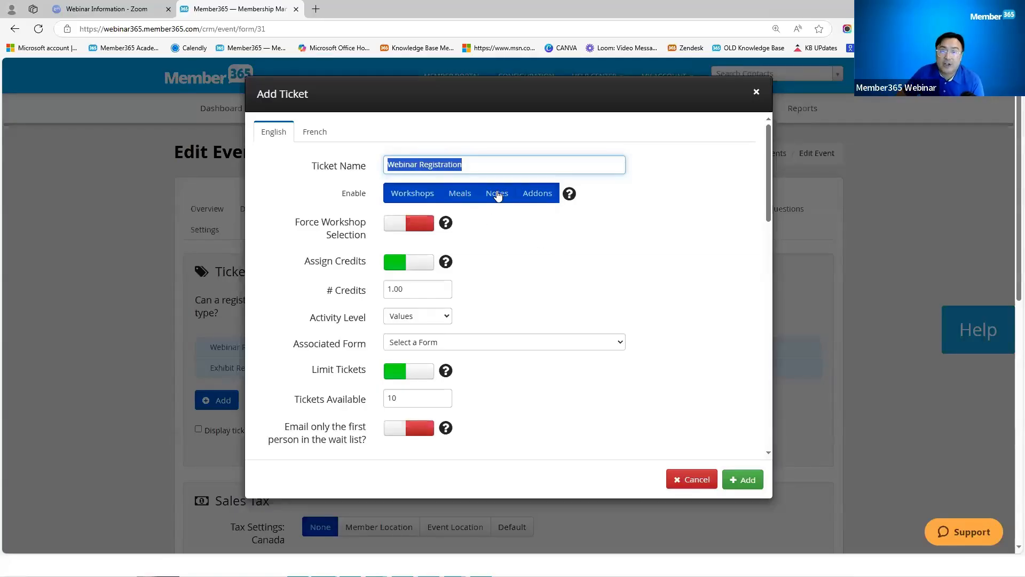
{"action": "left_click", "coordinate": [537, 266]}
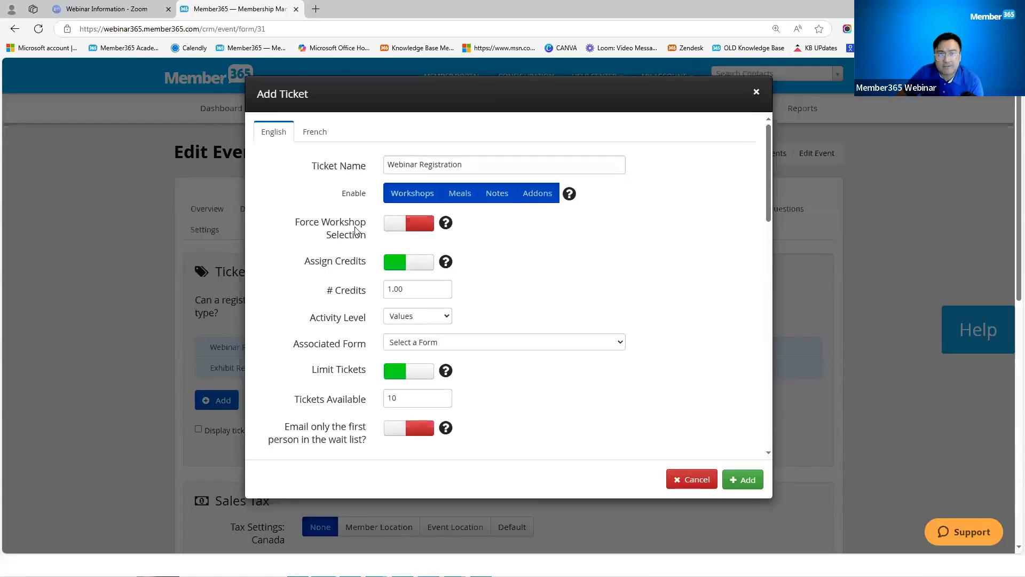
Step: Leave Force Workshop Selection off and save the Webinar Registration ticket
{"action": "triple_click", "coordinate": [299, 223]}
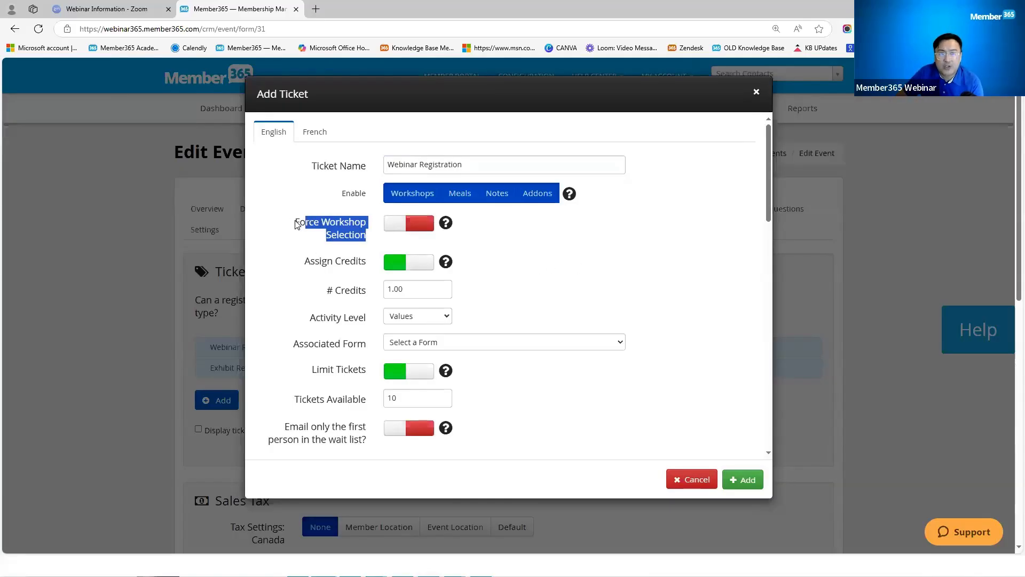
{"action": "left_click", "coordinate": [390, 230]}
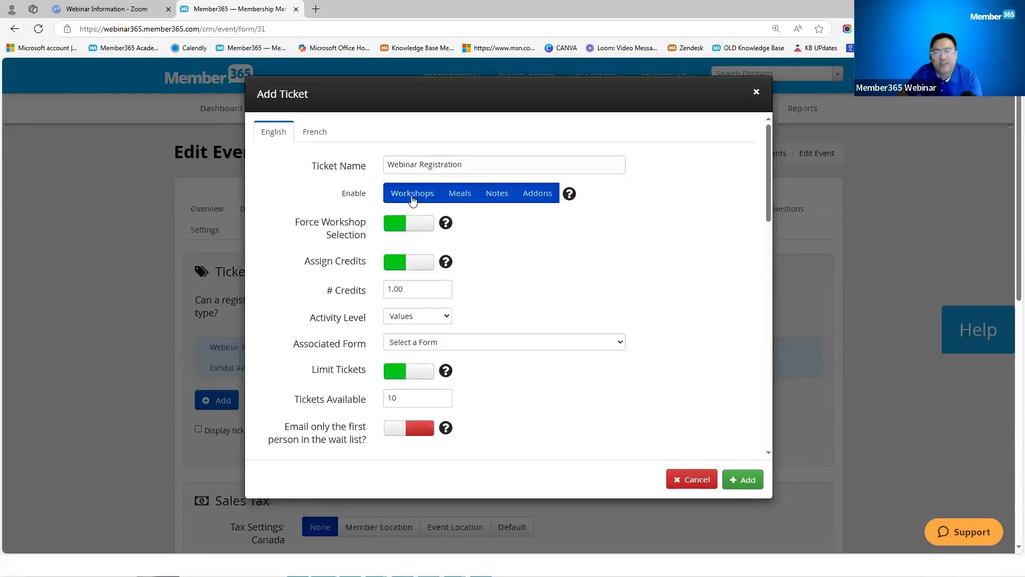
{"action": "left_click", "coordinate": [416, 227]}
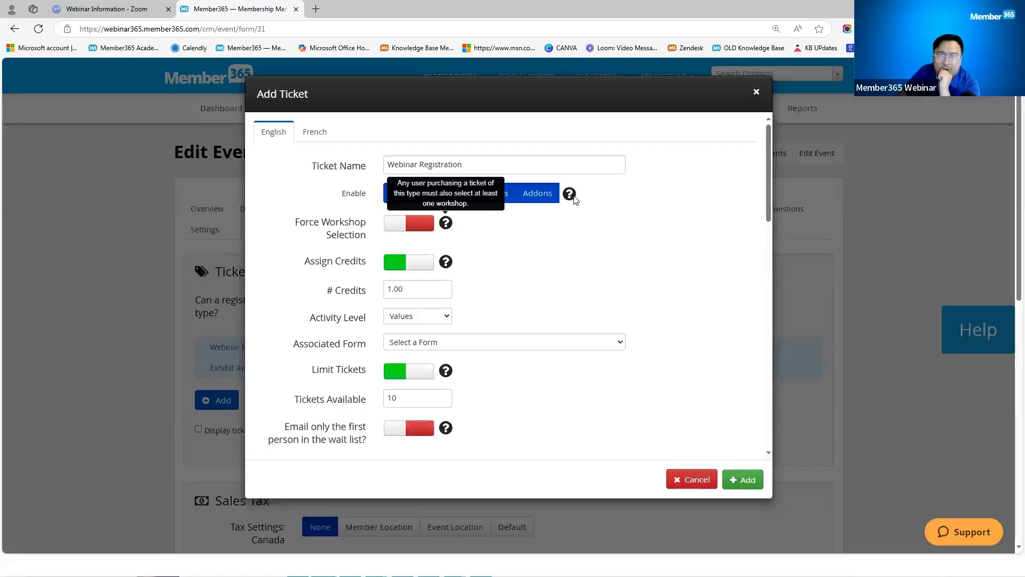
{"action": "mouse_move", "coordinate": [573, 199]}
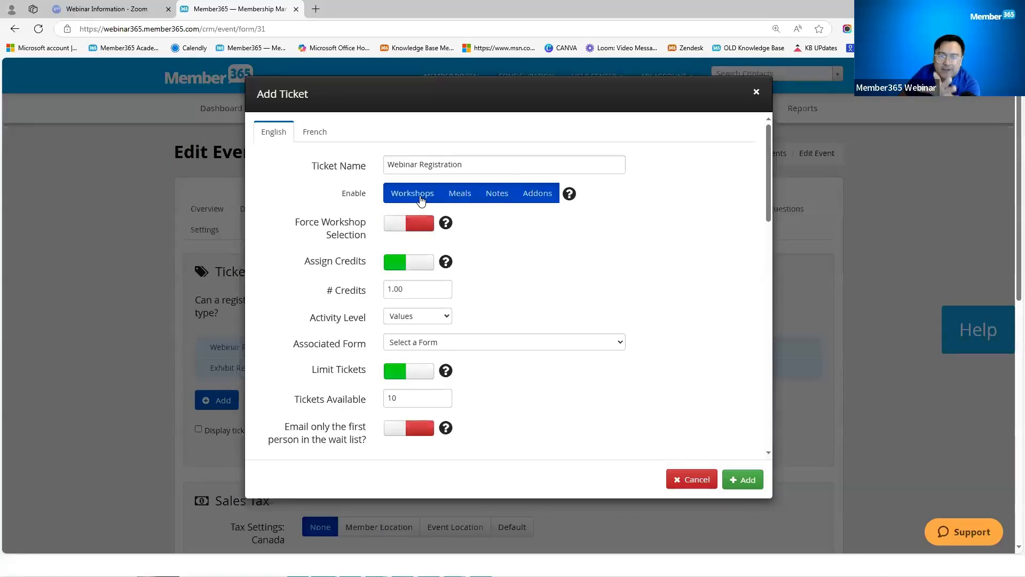
{"action": "left_click", "coordinate": [749, 480]}
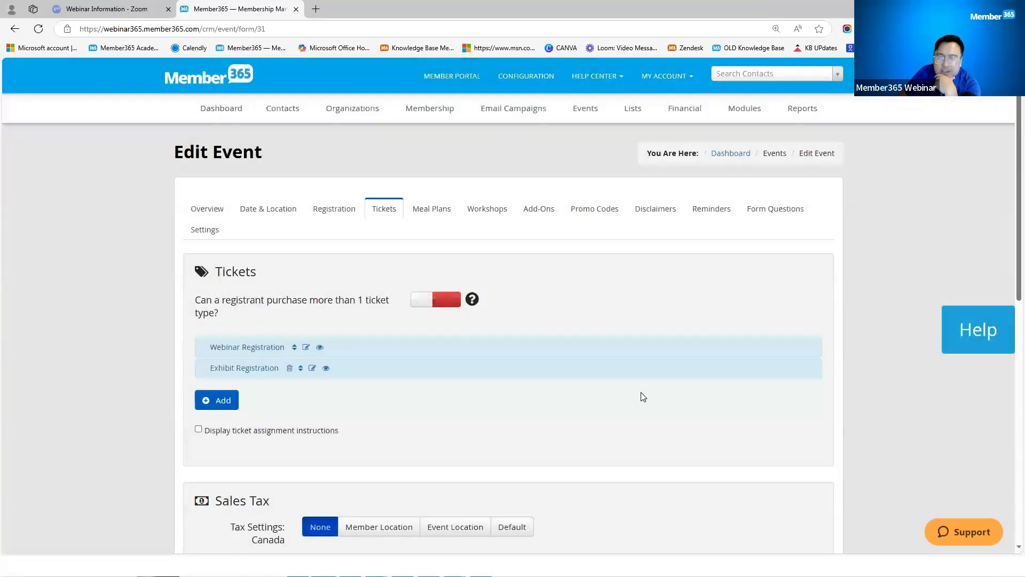
Step: Enable Workshops, Meals, Notes and Addons on Exhibit Registration, save, and view Meal Plans
{"action": "scroll", "coordinate": [643, 397], "scroll_direction": "down", "scroll_amount": 10}
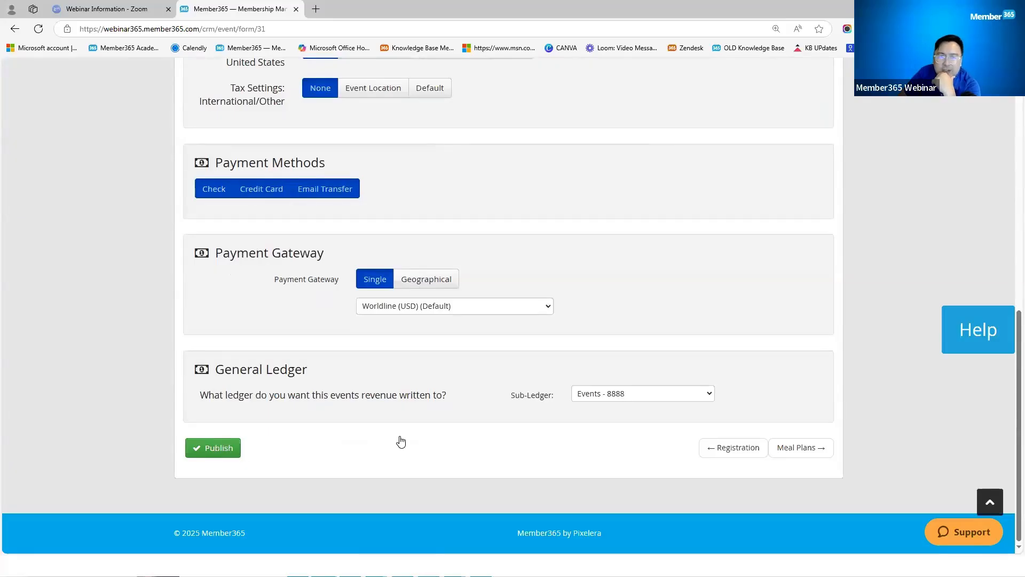
{"action": "scroll", "coordinate": [366, 339], "scroll_direction": "up", "scroll_amount": 10}
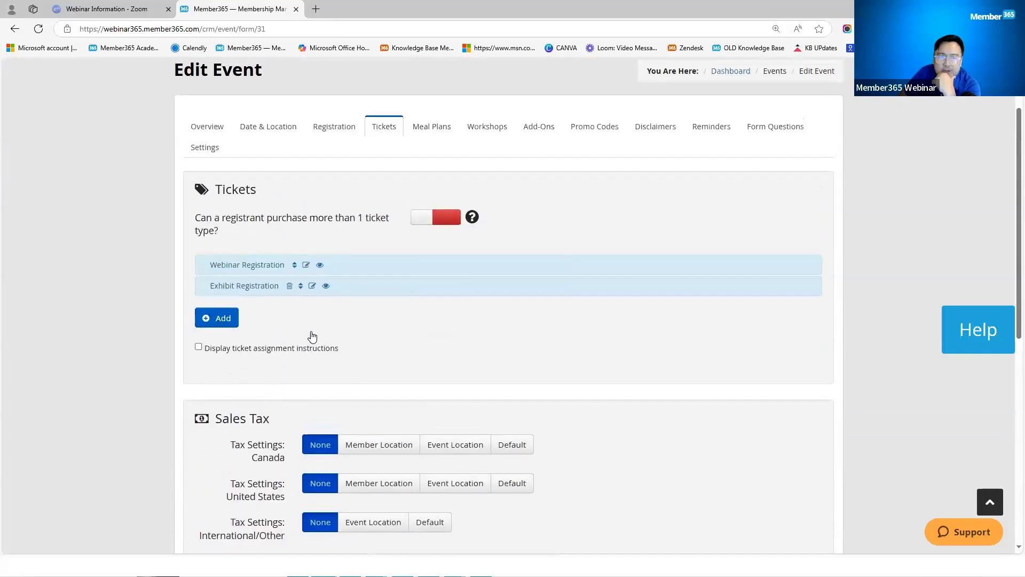
{"action": "scroll", "coordinate": [312, 337], "scroll_direction": "up", "scroll_amount": 1}
{"action": "left_click", "coordinate": [312, 332]}
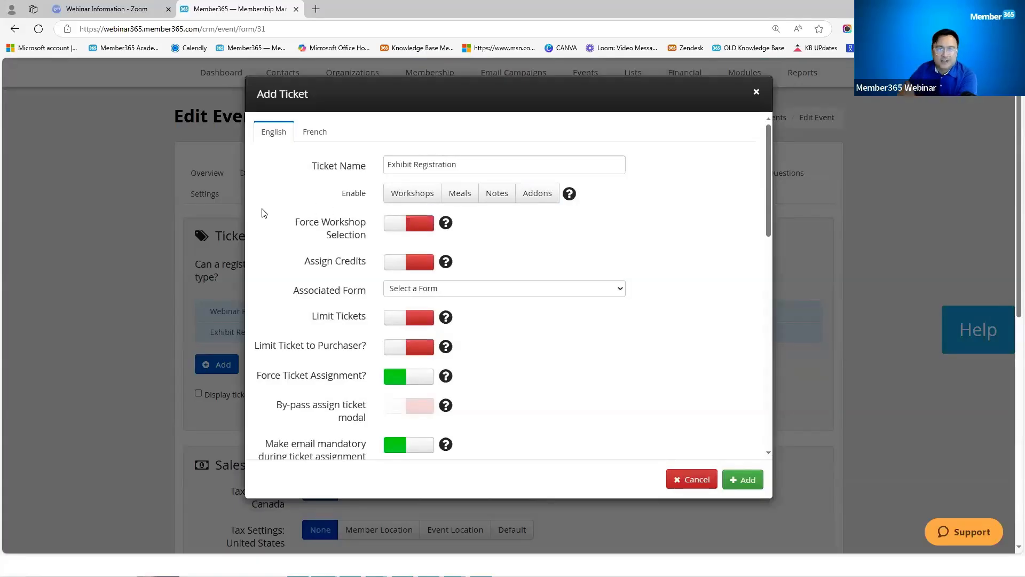
{"action": "left_click", "coordinate": [454, 203]}
{"action": "left_click", "coordinate": [539, 198]}
{"action": "left_click", "coordinate": [431, 202]}
{"action": "left_click", "coordinate": [453, 196]}
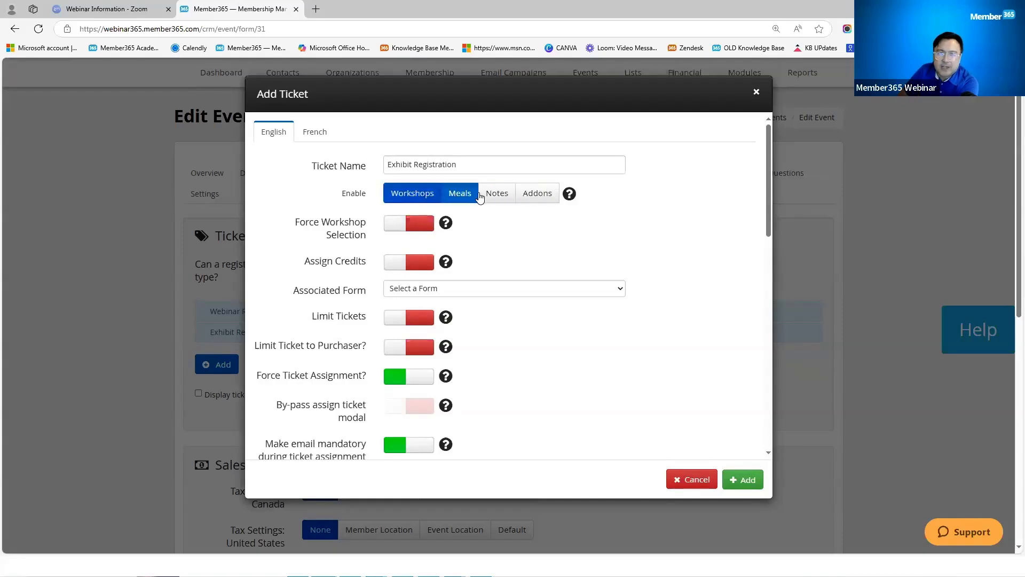
{"action": "left_click", "coordinate": [495, 195]}
{"action": "left_click", "coordinate": [537, 194]}
{"action": "left_click", "coordinate": [747, 486]}
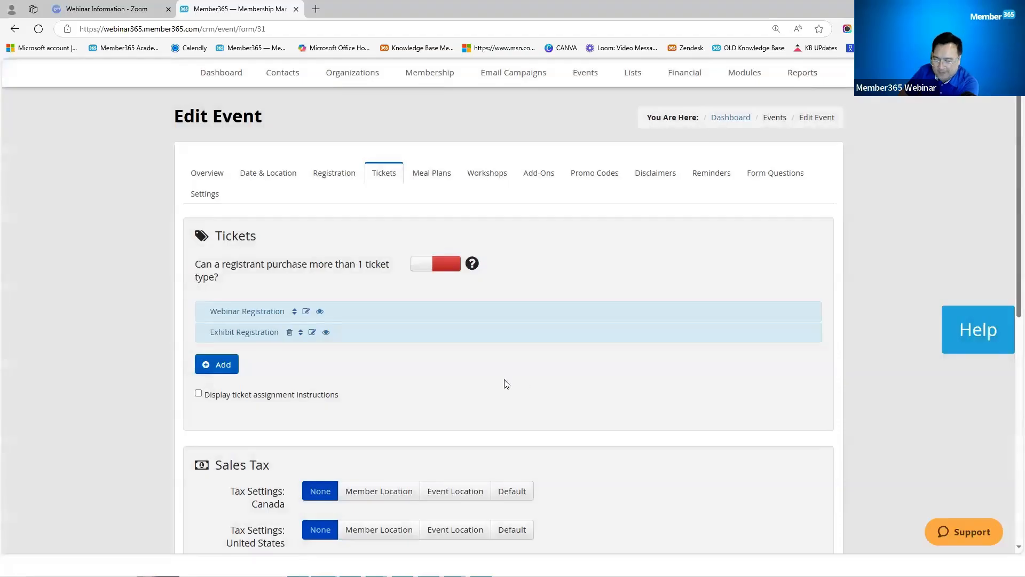
{"action": "left_click", "coordinate": [432, 173]}
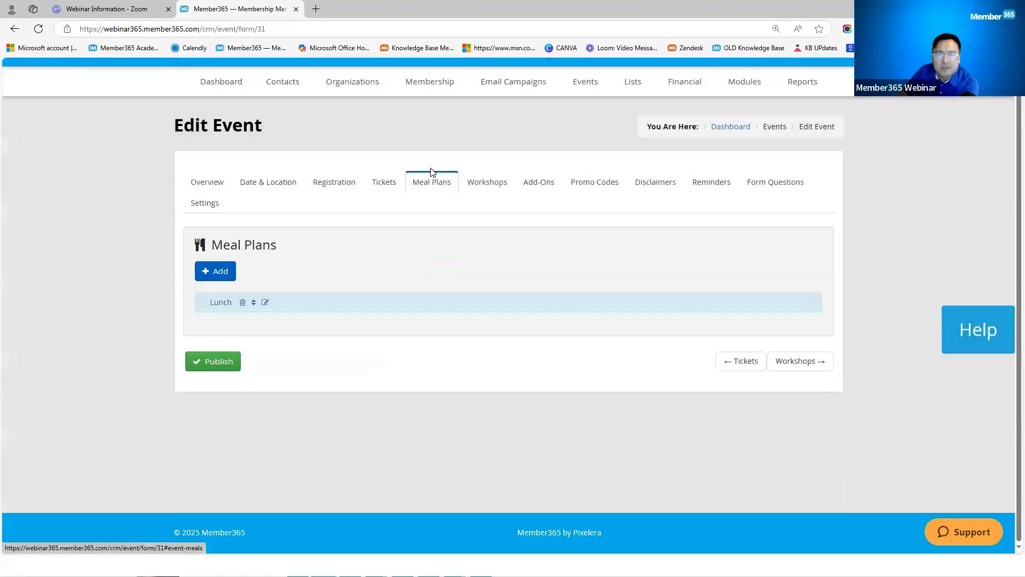
Step: Start a new meal plan allowing non-member purchase, then discard it
{"action": "left_click", "coordinate": [218, 273]}
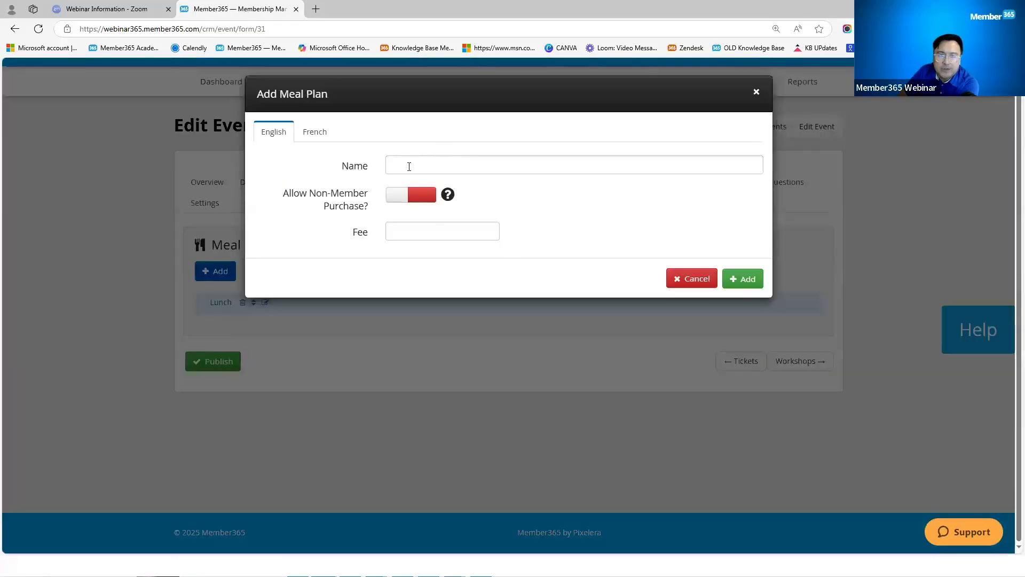
{"action": "left_click", "coordinate": [414, 165]}
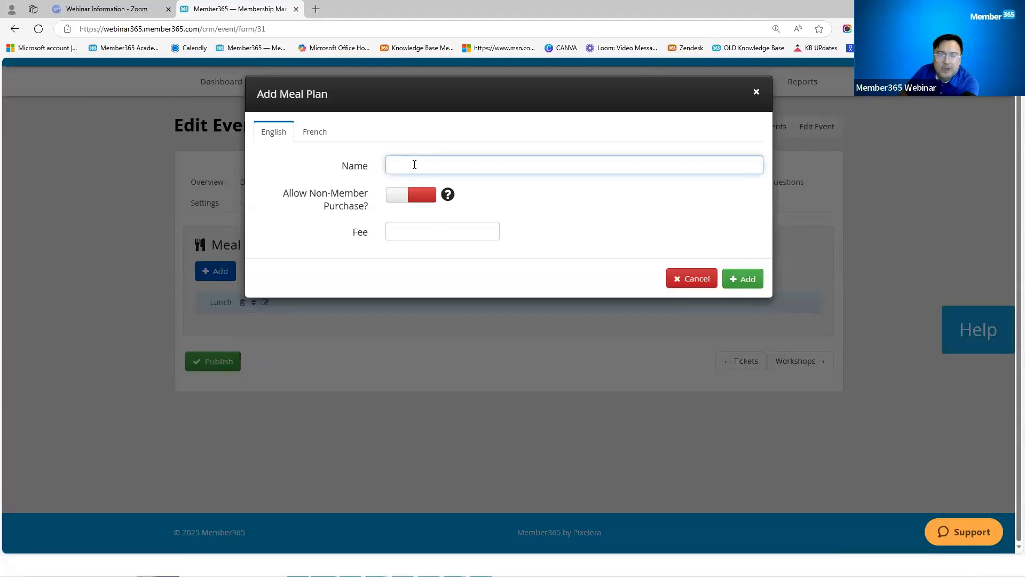
{"action": "left_click", "coordinate": [404, 197]}
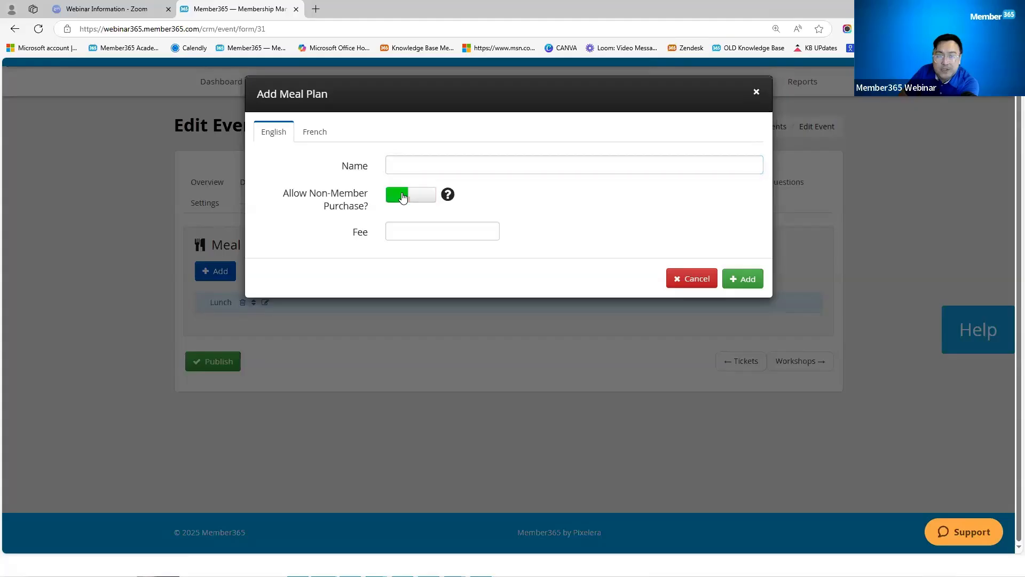
{"action": "left_click", "coordinate": [409, 232]}
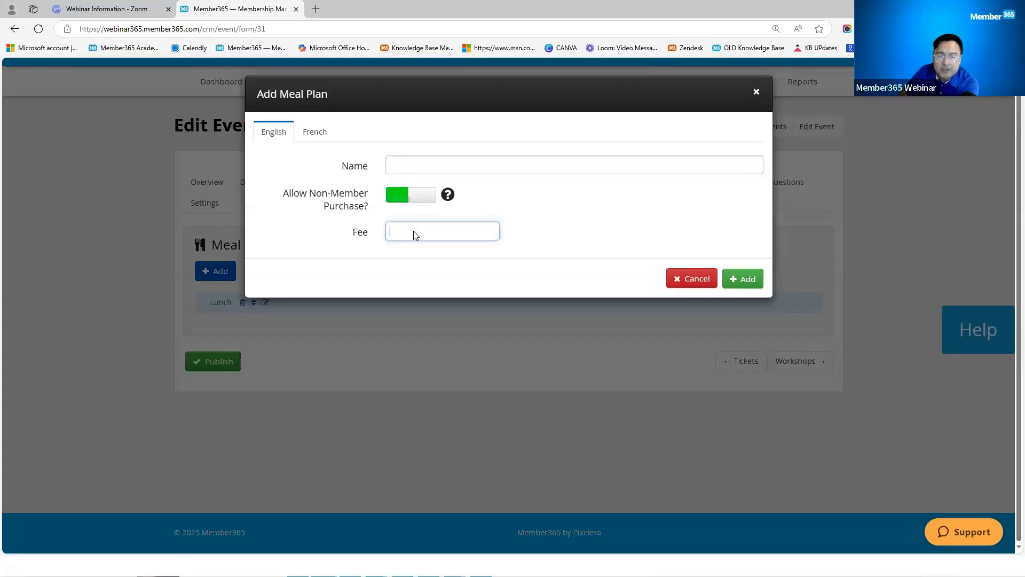
{"action": "left_click", "coordinate": [696, 282]}
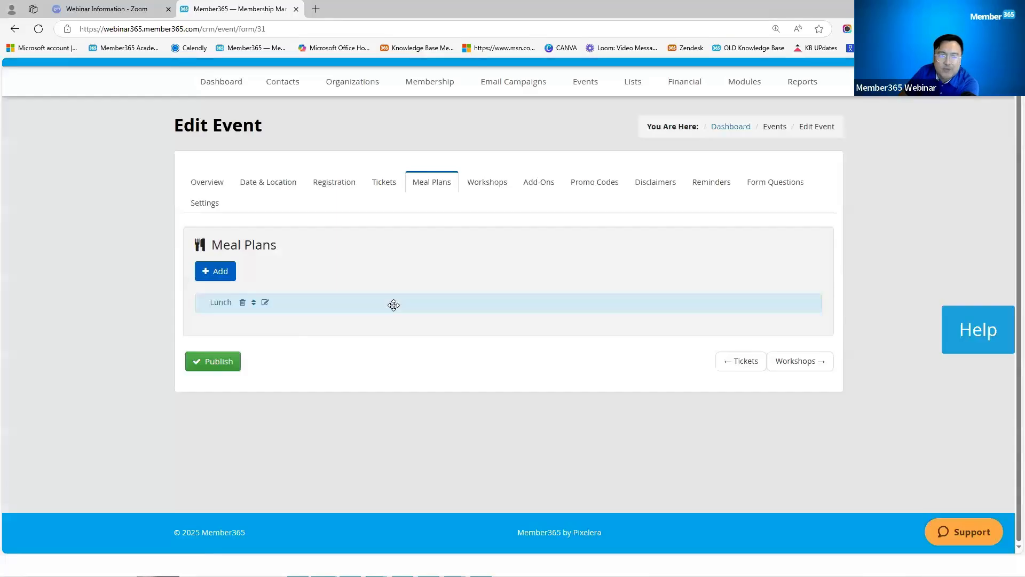
Step: Review the Lunch meal plan unchanged and move to the Workshops section
{"action": "left_click", "coordinate": [266, 303]}
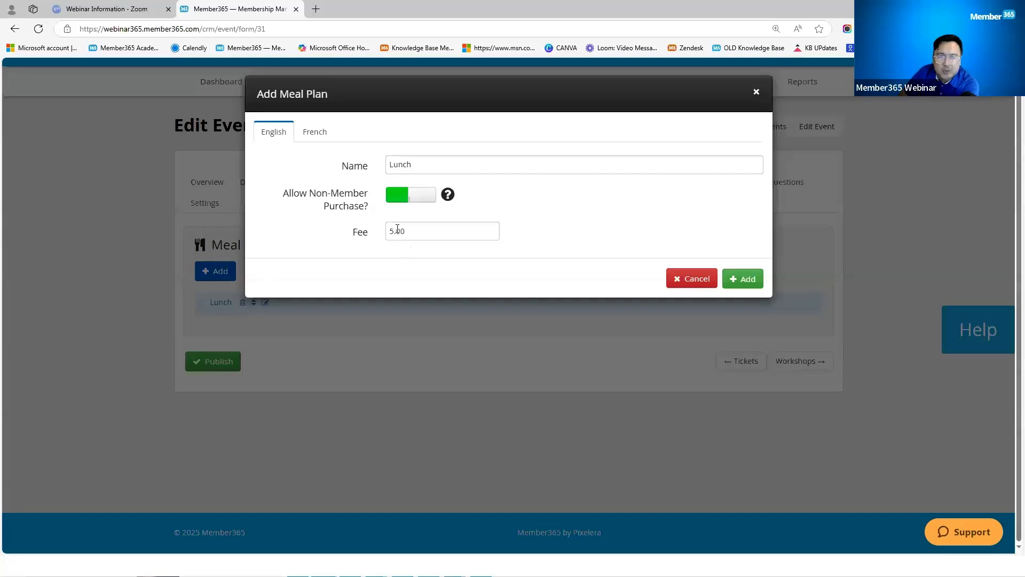
{"action": "left_click", "coordinate": [696, 280]}
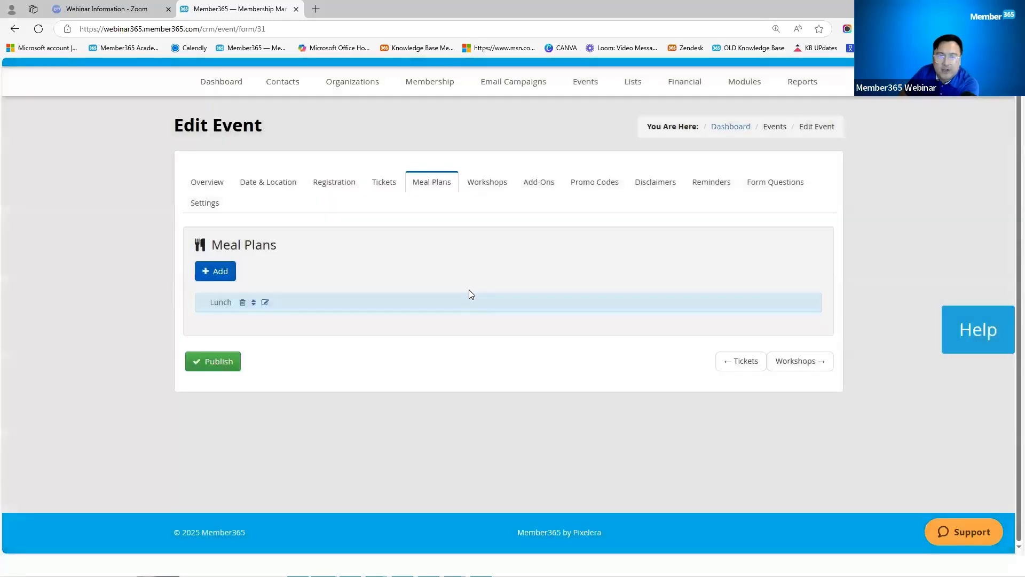
{"action": "left_click", "coordinate": [482, 185]}
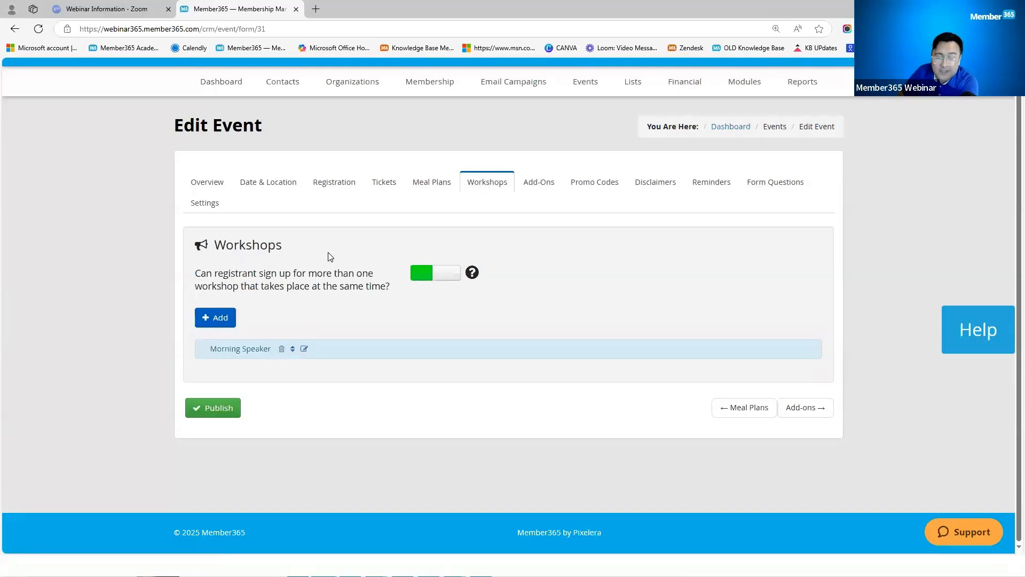
Step: Start a new workshop awarding 10 credits and allowing non-member purchase
{"action": "left_click", "coordinate": [223, 320]}
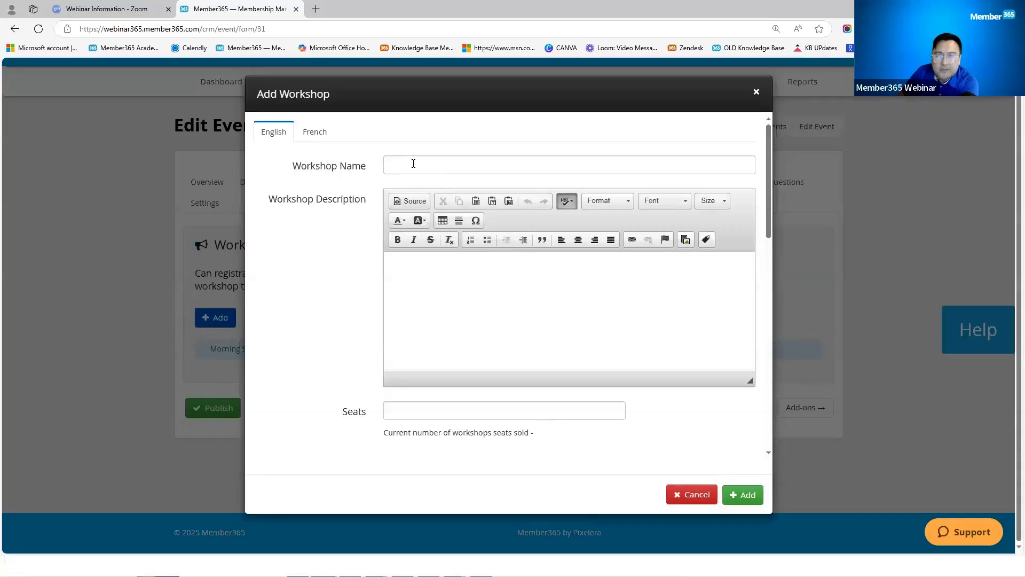
{"action": "left_click", "coordinate": [435, 295]}
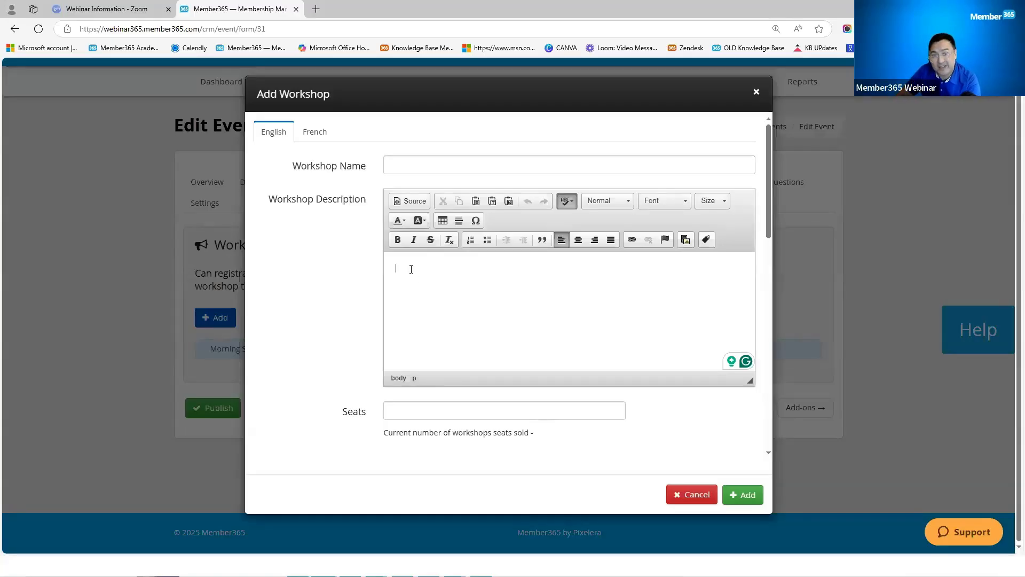
{"action": "scroll", "coordinate": [462, 341], "scroll_direction": "down", "scroll_amount": 2}
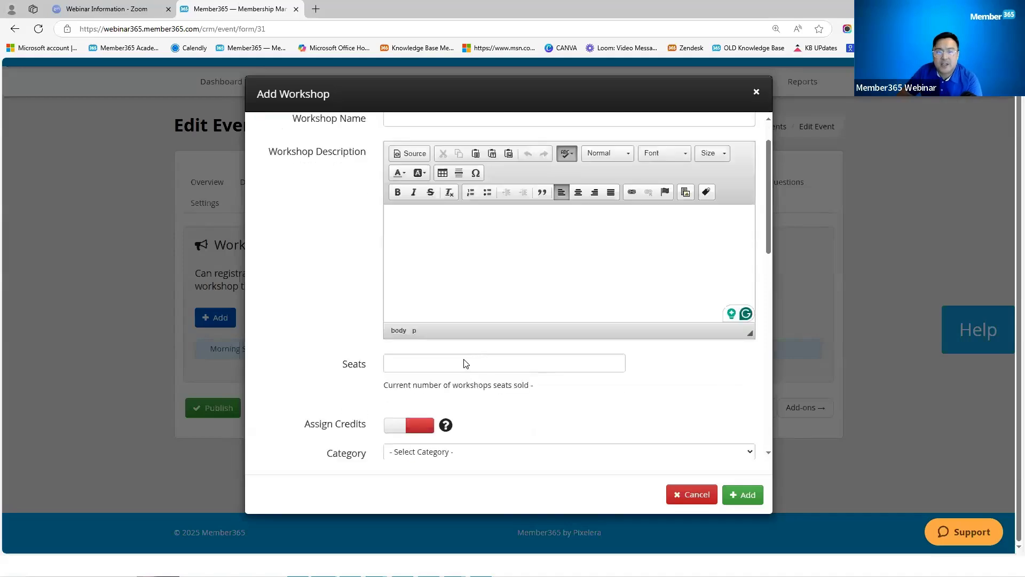
{"action": "left_click", "coordinate": [417, 301]}
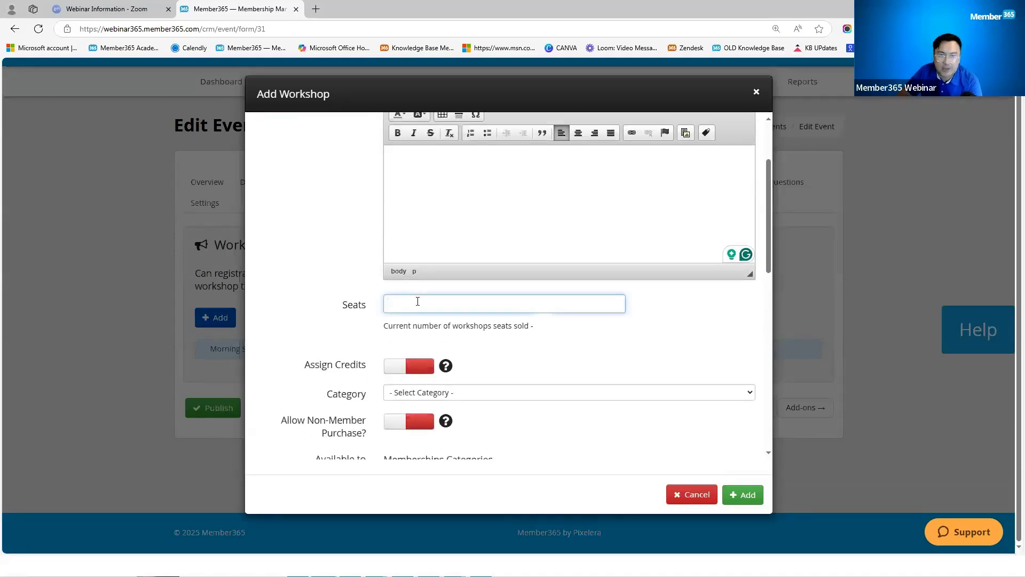
{"action": "scroll", "coordinate": [418, 301], "scroll_direction": "down", "scroll_amount": 1}
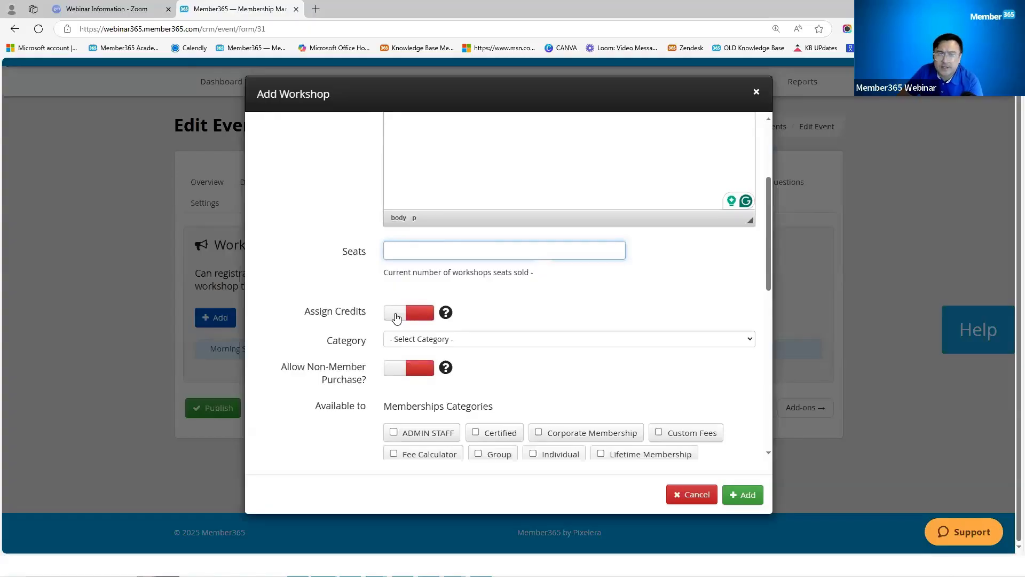
{"action": "left_click", "coordinate": [396, 318]}
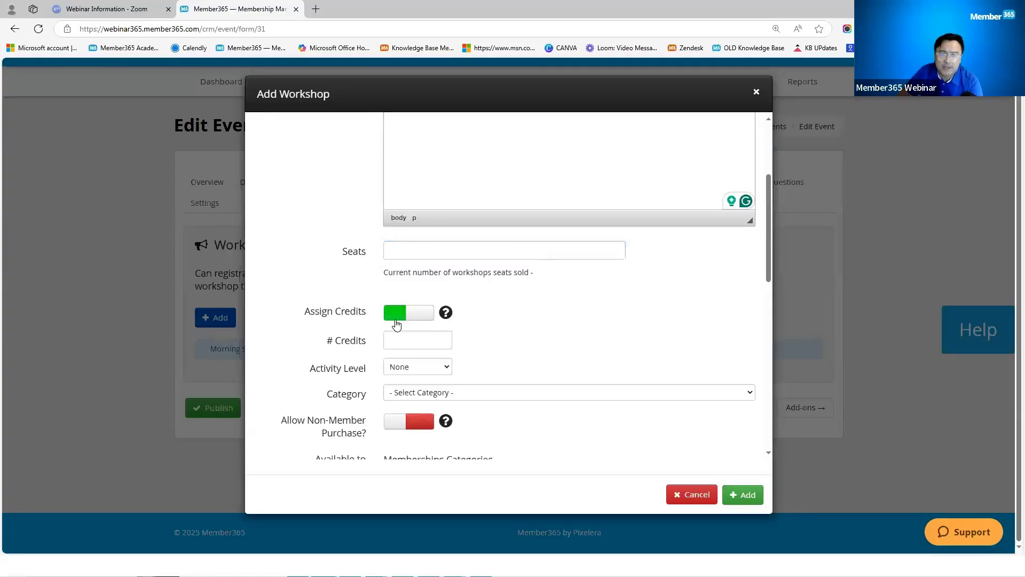
{"action": "left_click", "coordinate": [396, 341]}
{"action": "type", "text": "10"}
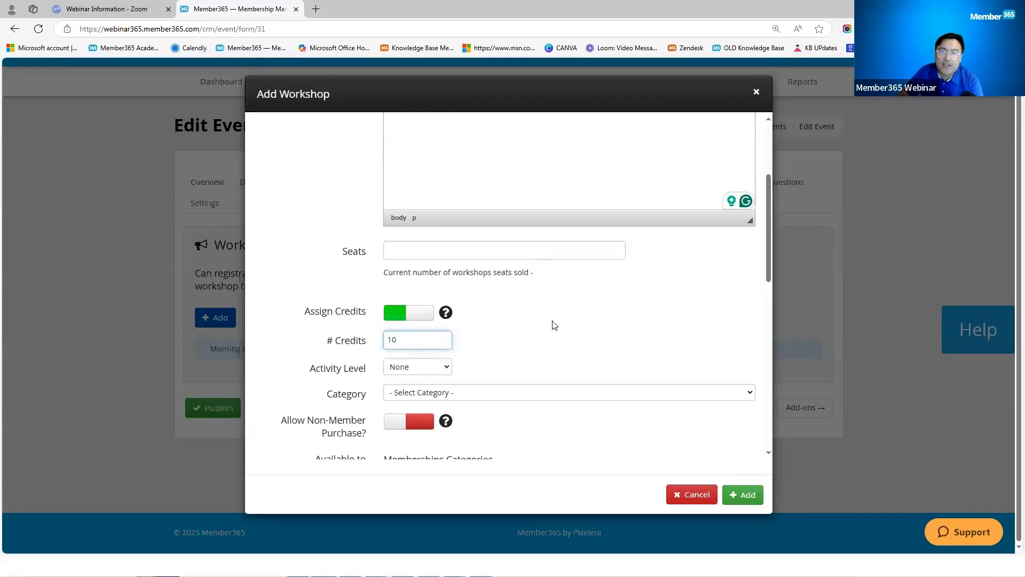
{"action": "scroll", "coordinate": [554, 324], "scroll_direction": "down", "scroll_amount": 3}
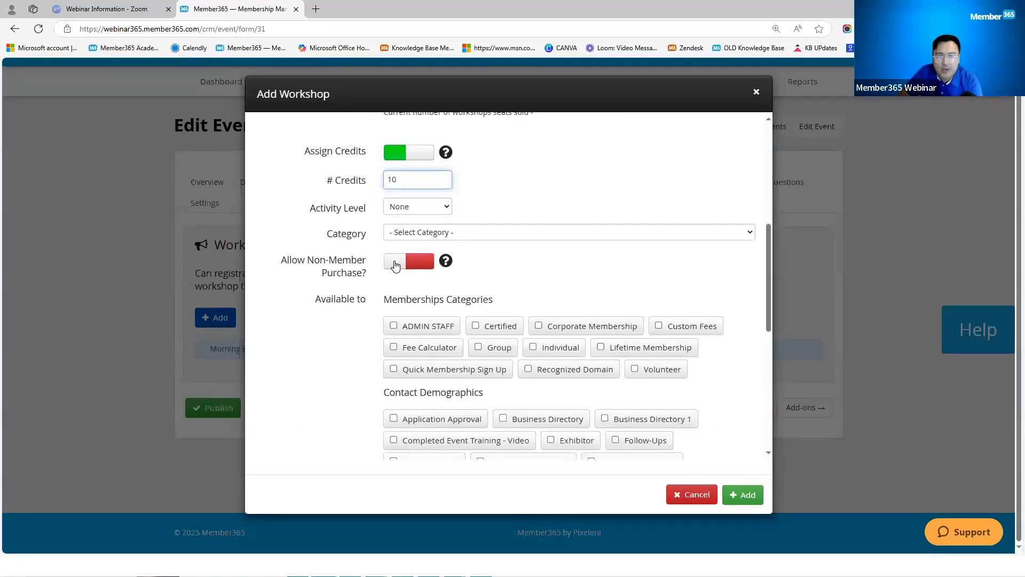
{"action": "left_click", "coordinate": [395, 266]}
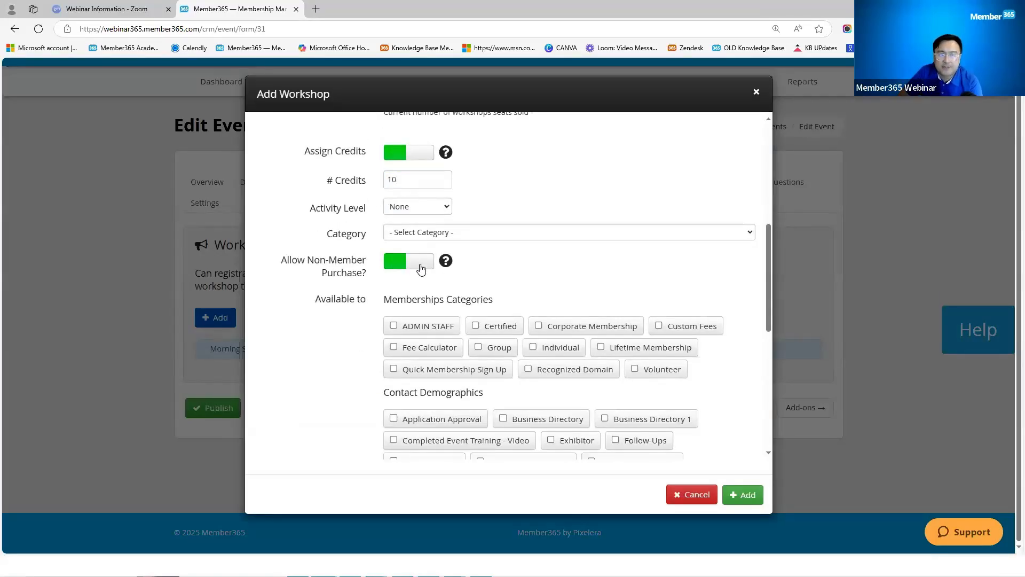
Step: Open the workshop to ADMIN STAFF, Fee Calculator, Group, Certified, Corporate, Individual and Lifetime memberships
{"action": "scroll", "coordinate": [494, 282], "scroll_direction": "down", "scroll_amount": 1}
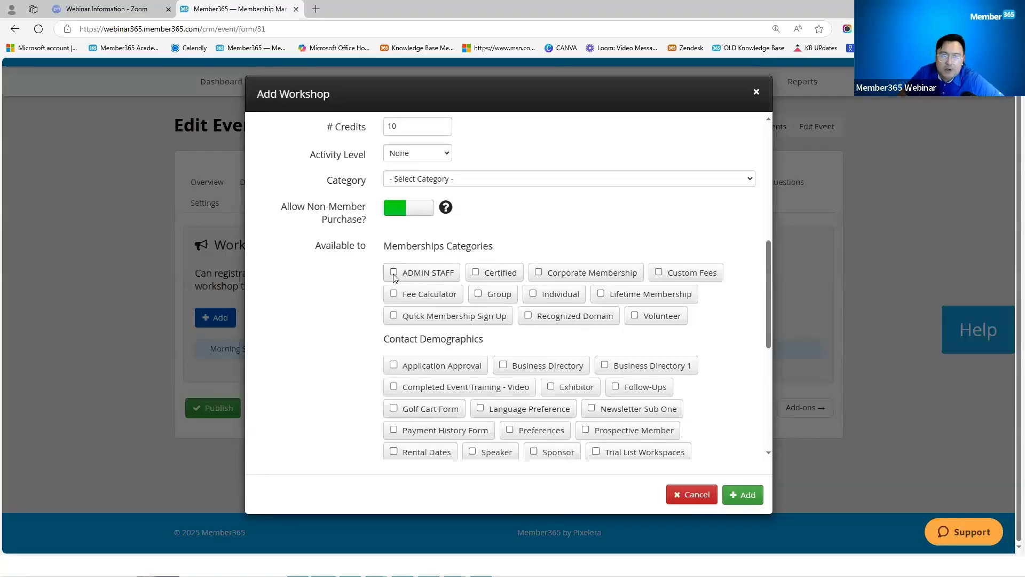
{"action": "left_click", "coordinate": [394, 274]}
{"action": "left_click", "coordinate": [395, 294]}
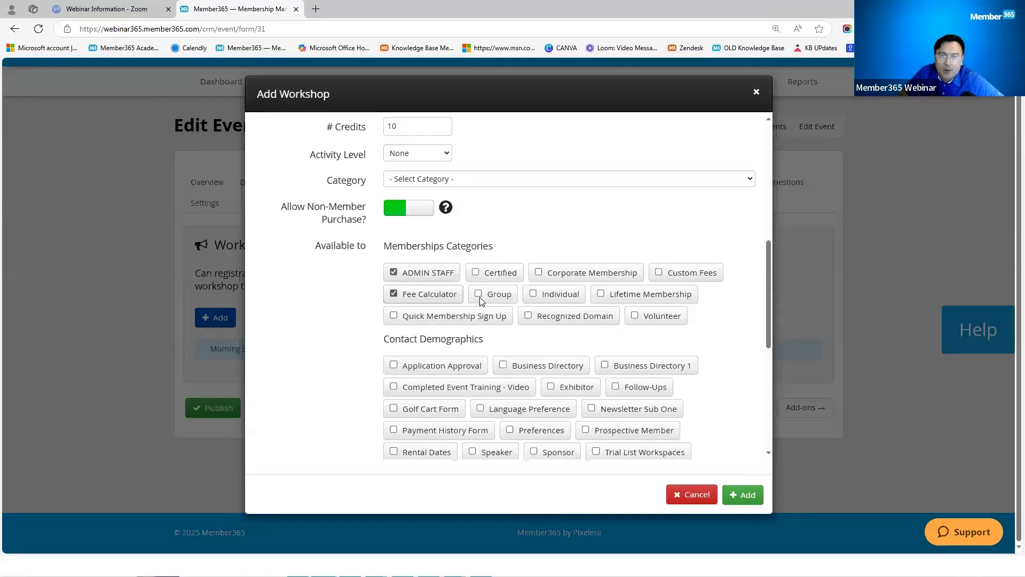
{"action": "left_click", "coordinate": [478, 294]}
{"action": "left_click", "coordinate": [477, 272]}
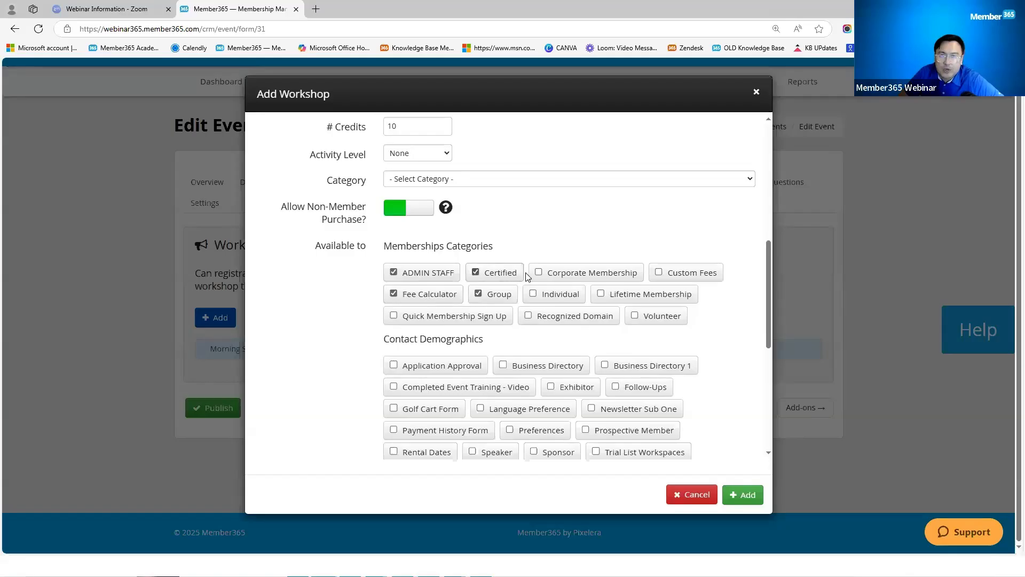
{"action": "left_click", "coordinate": [538, 273]}
{"action": "left_click", "coordinate": [533, 293]}
{"action": "left_click", "coordinate": [601, 293]}
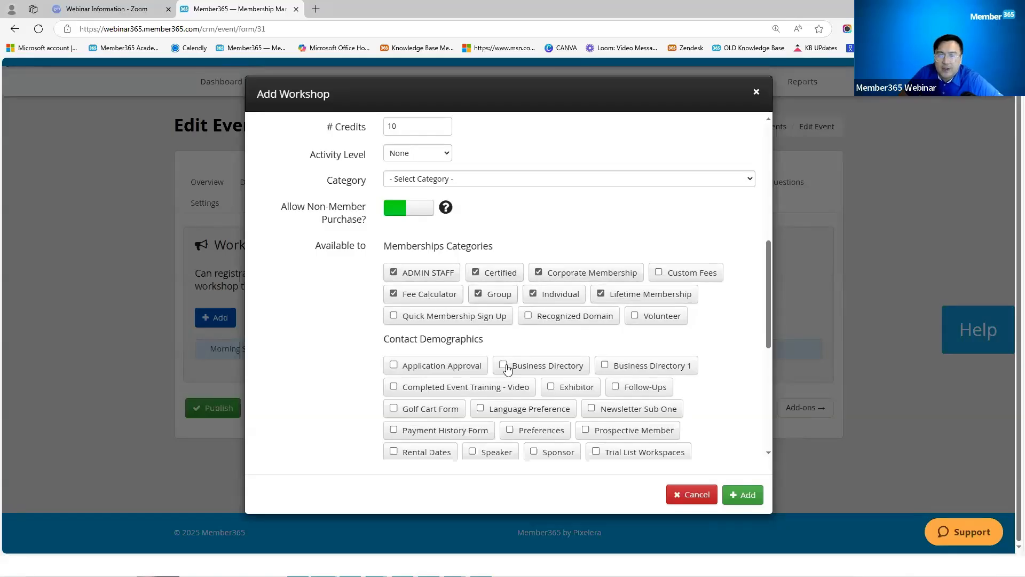
Step: Review the new workshop's date, time, fee and certificate fields, then discard it
{"action": "scroll", "coordinate": [431, 357], "scroll_direction": "down", "scroll_amount": 2}
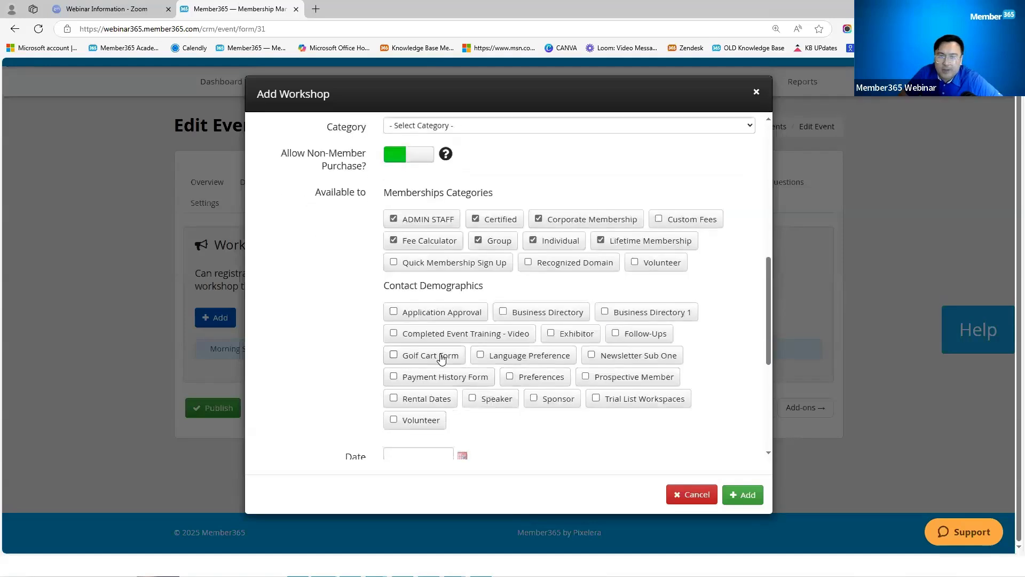
{"action": "scroll", "coordinate": [448, 342], "scroll_direction": "down", "scroll_amount": 1}
{"action": "scroll", "coordinate": [475, 328], "scroll_direction": "down", "scroll_amount": 4}
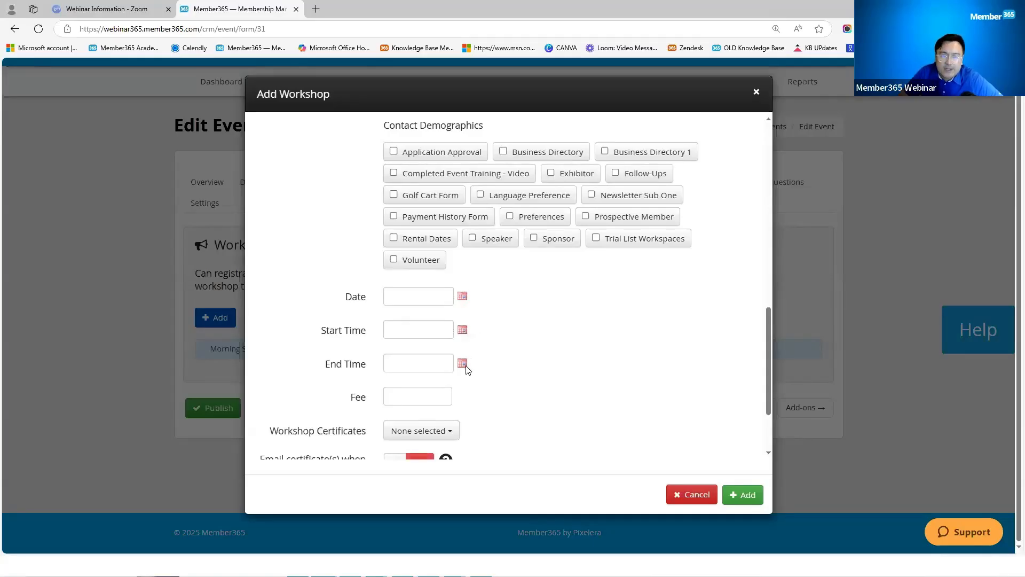
{"action": "scroll", "coordinate": [465, 369], "scroll_direction": "down", "scroll_amount": 1}
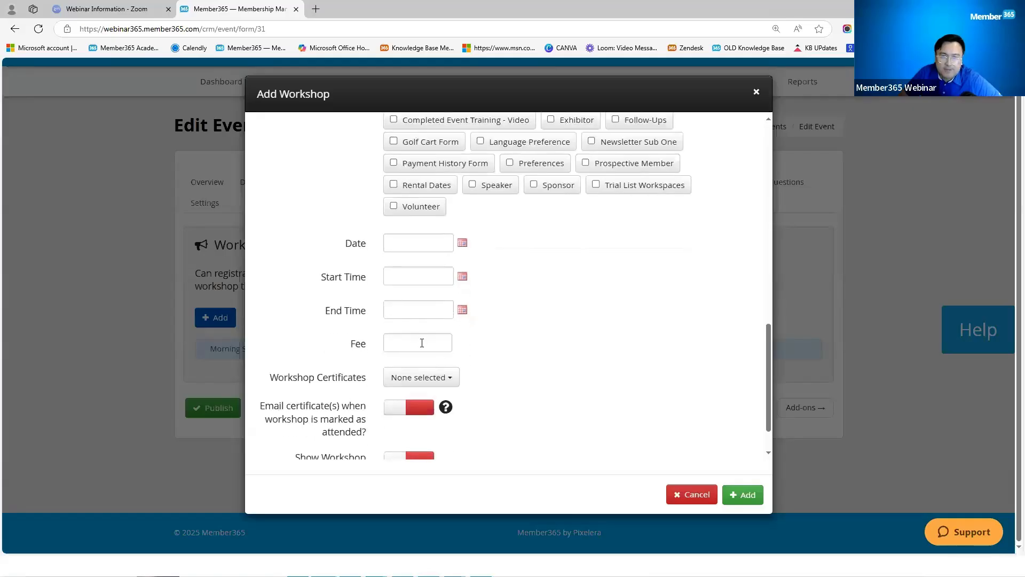
{"action": "left_click", "coordinate": [420, 340]}
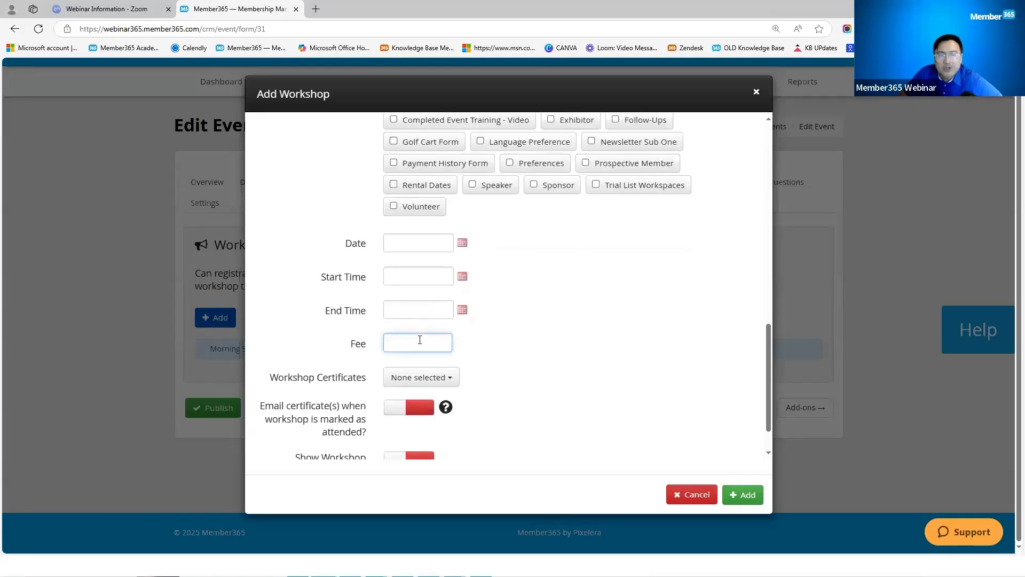
{"action": "scroll", "coordinate": [533, 359], "scroll_direction": "down", "scroll_amount": 1}
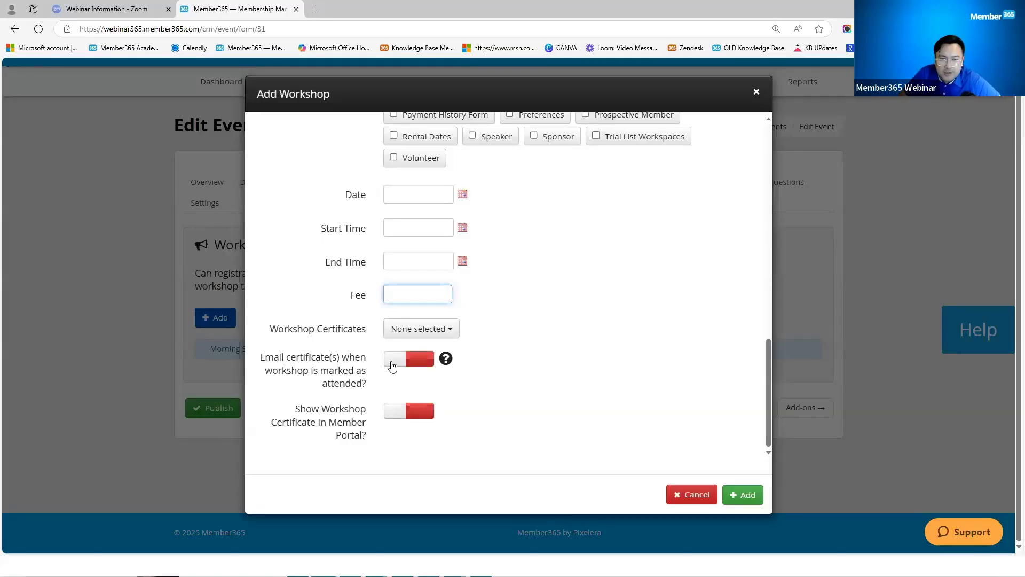
{"action": "left_click_drag", "start_coordinate": [295, 409], "coordinate": [395, 419]}
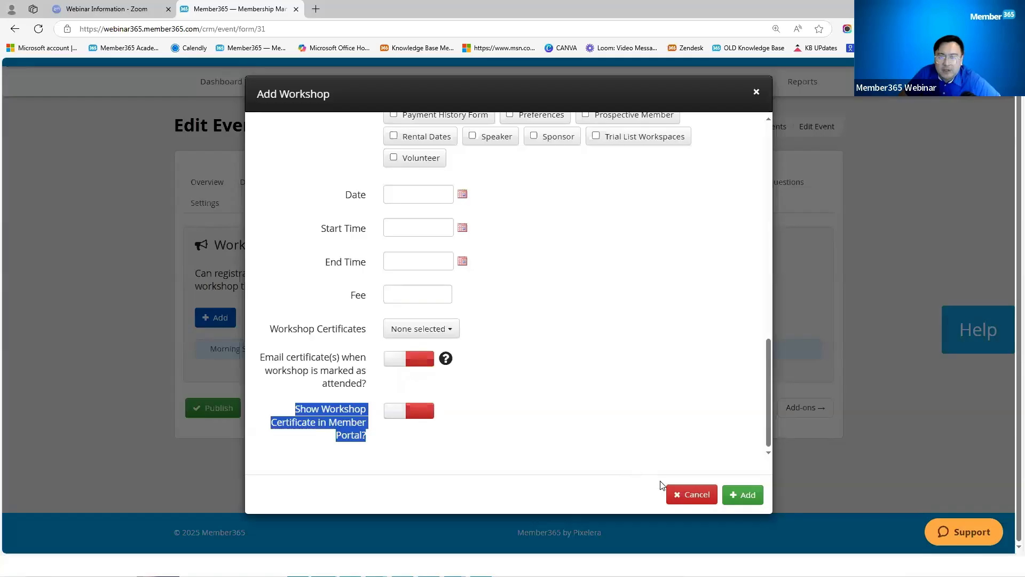
{"action": "left_click", "coordinate": [684, 495]}
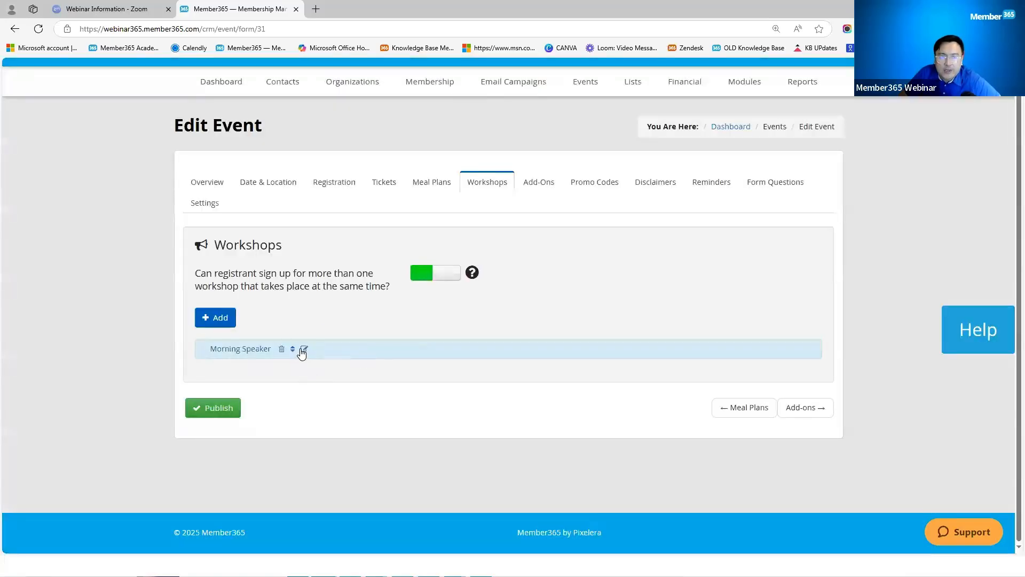
{"action": "left_click", "coordinate": [303, 350]}
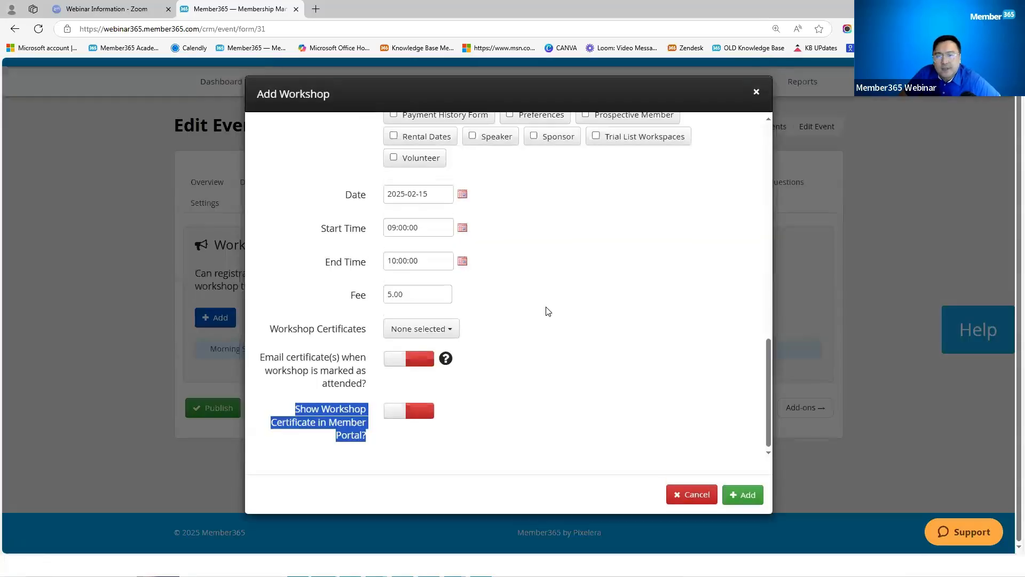
{"action": "scroll", "coordinate": [547, 311], "scroll_direction": "up", "scroll_amount": 5}
{"action": "scroll", "coordinate": [545, 311], "scroll_direction": "up", "scroll_amount": 5}
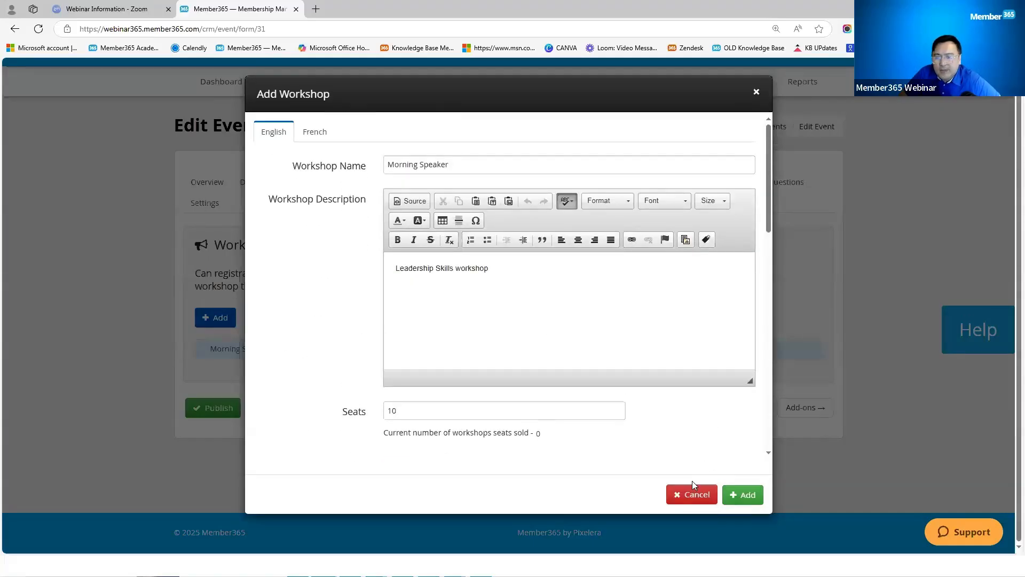
{"action": "left_click", "coordinate": [694, 494]}
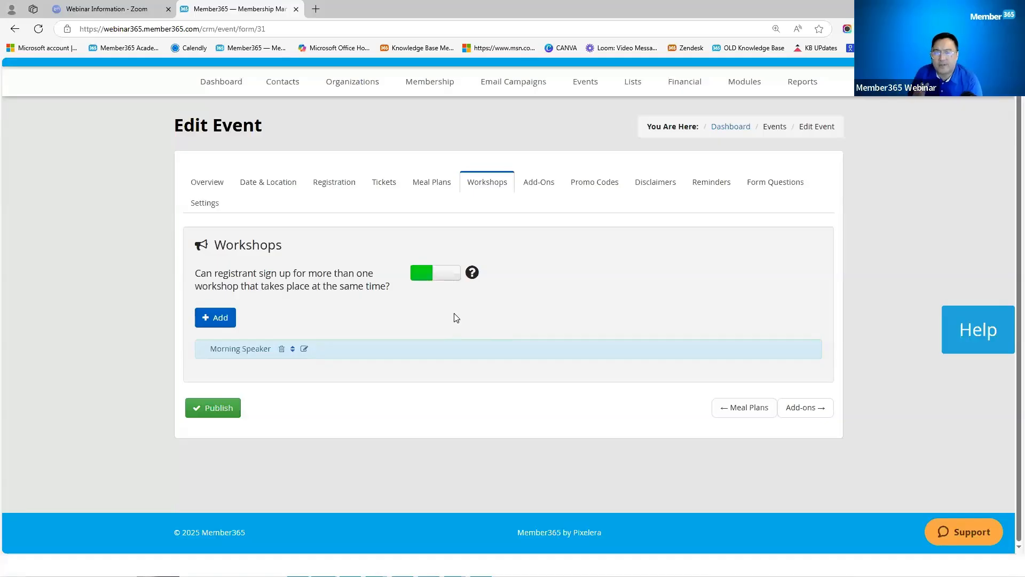
{"action": "left_click", "coordinate": [340, 188]}
{"action": "scroll", "coordinate": [497, 378], "scroll_direction": "down", "scroll_amount": 4}
{"action": "scroll", "coordinate": [487, 373], "scroll_direction": "down", "scroll_amount": 2}
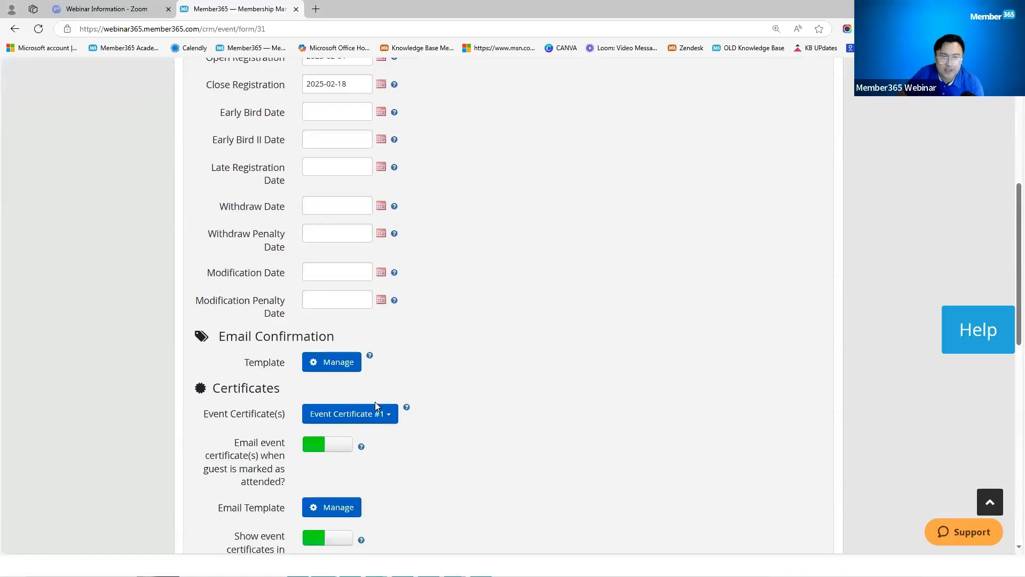
{"action": "scroll", "coordinate": [496, 413], "scroll_direction": "up", "scroll_amount": 6}
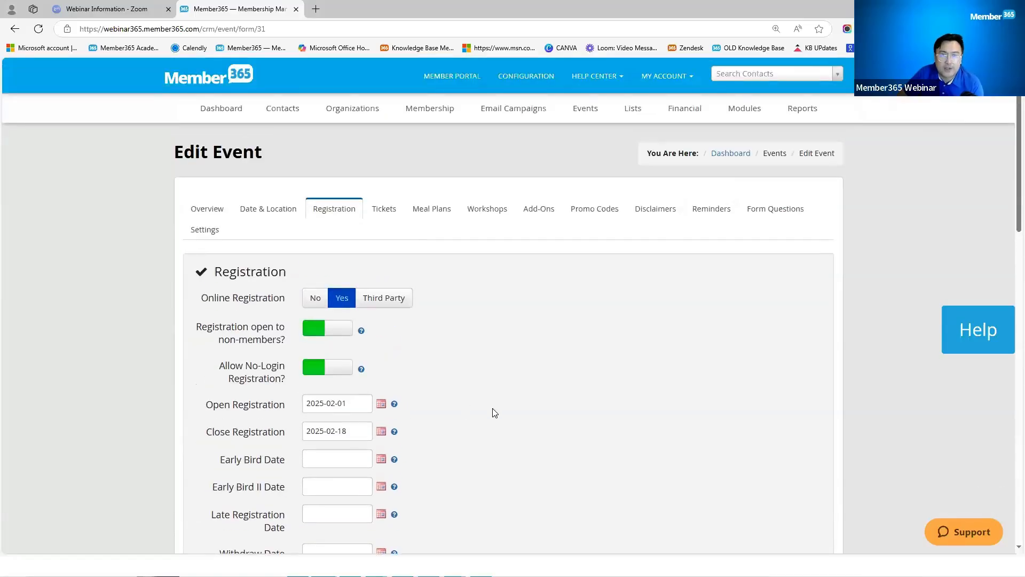
{"action": "left_click", "coordinate": [385, 209]}
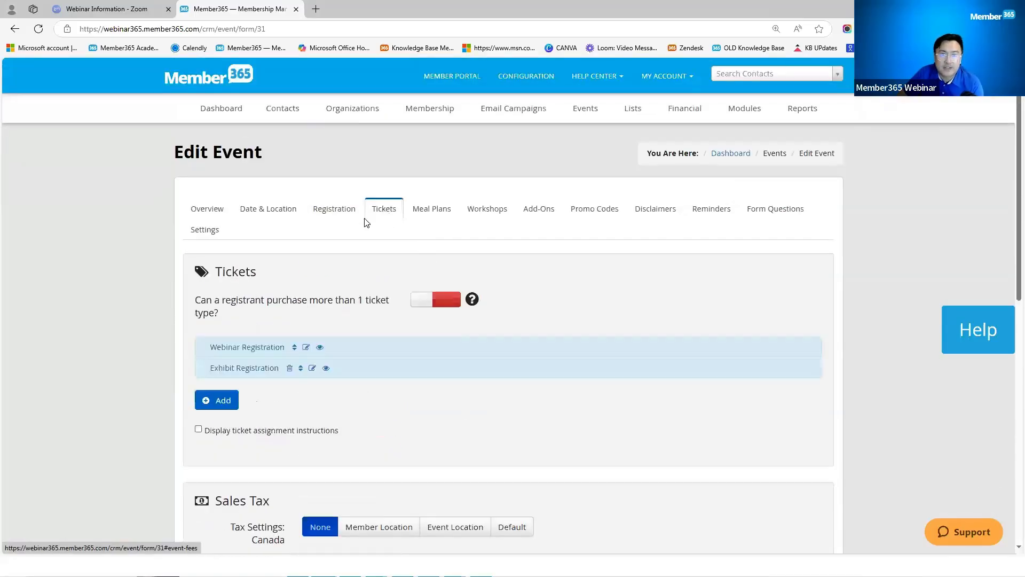
{"action": "left_click", "coordinate": [338, 210]}
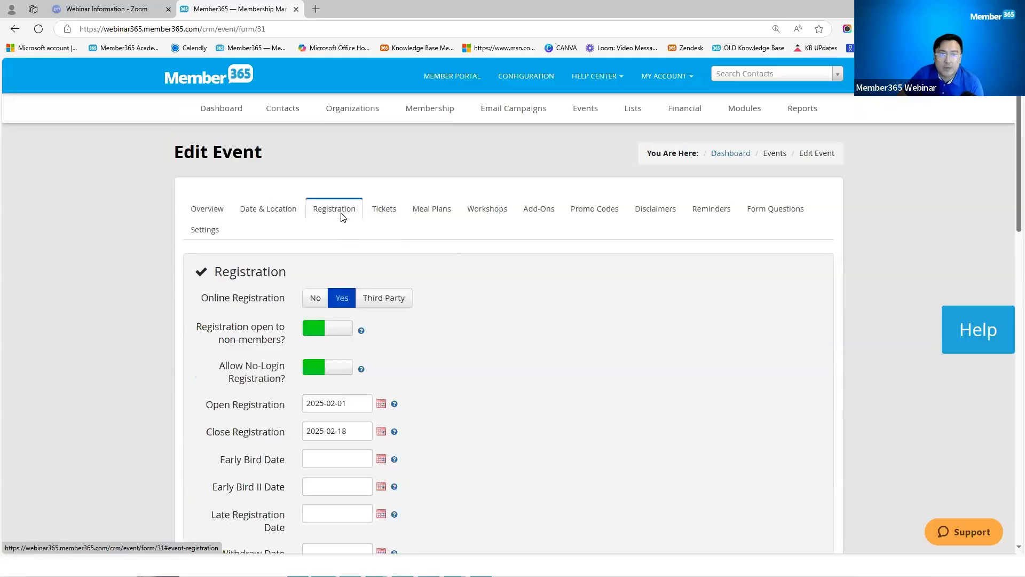
{"action": "scroll", "coordinate": [487, 374], "scroll_direction": "down", "scroll_amount": 9}
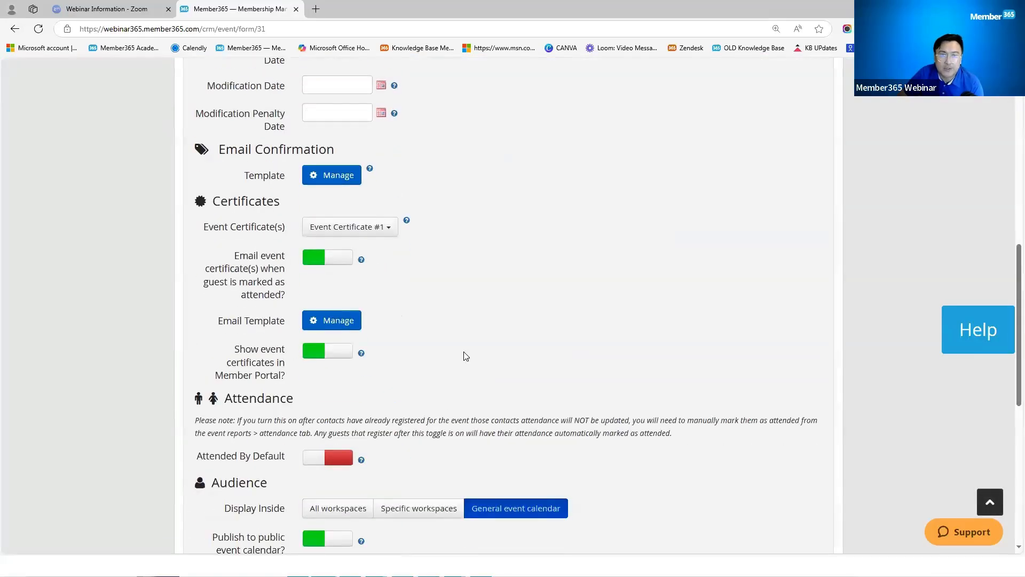
{"action": "scroll", "coordinate": [469, 357], "scroll_direction": "up", "scroll_amount": 4}
{"action": "scroll", "coordinate": [469, 356], "scroll_direction": "up", "scroll_amount": 5}
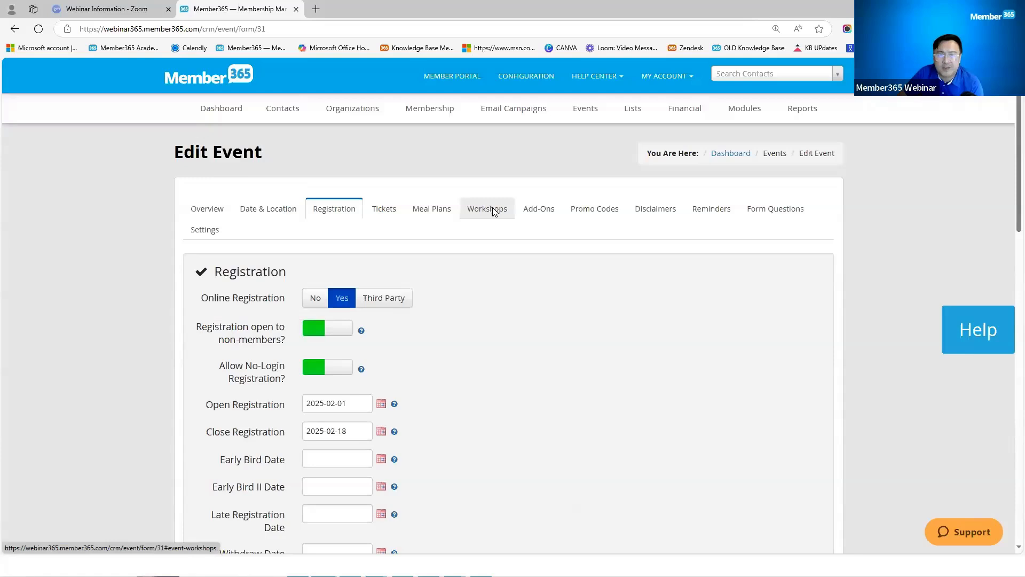
Step: Inspect the Morning Speaker workshop's certificate options and close it unchanged
{"action": "left_click", "coordinate": [489, 209]}
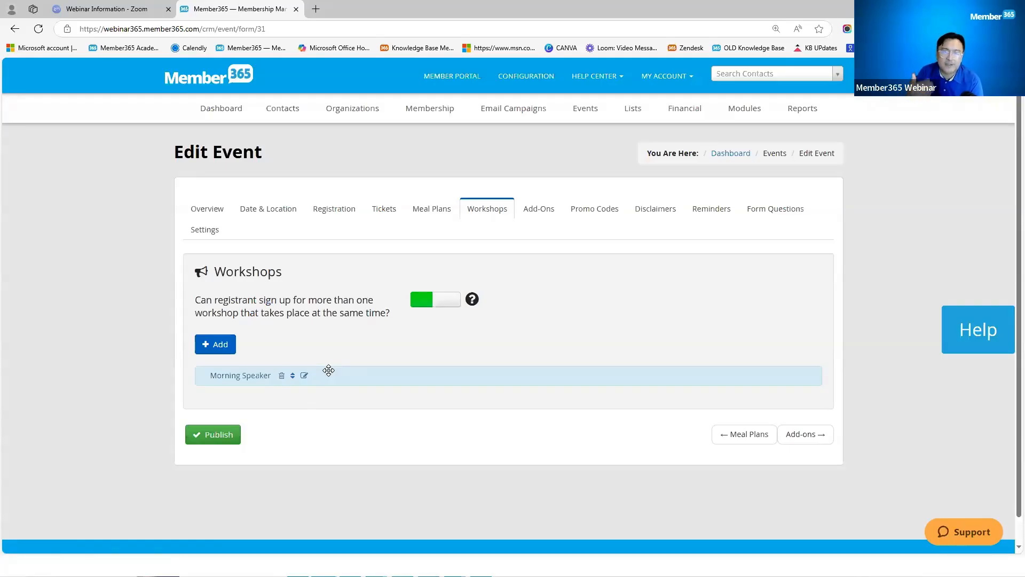
{"action": "left_click", "coordinate": [305, 376]}
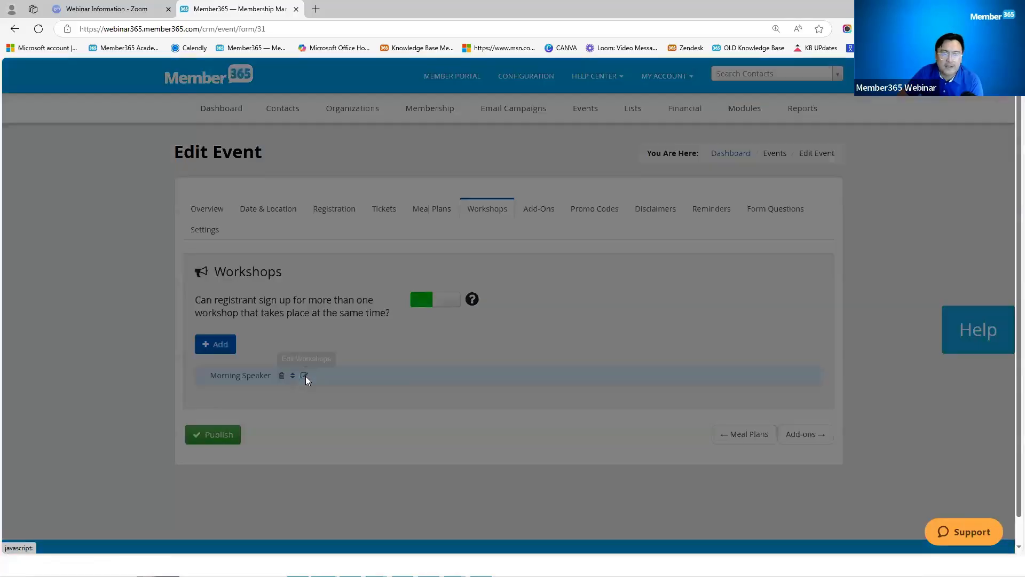
{"action": "scroll", "coordinate": [499, 366], "scroll_direction": "down", "scroll_amount": 5}
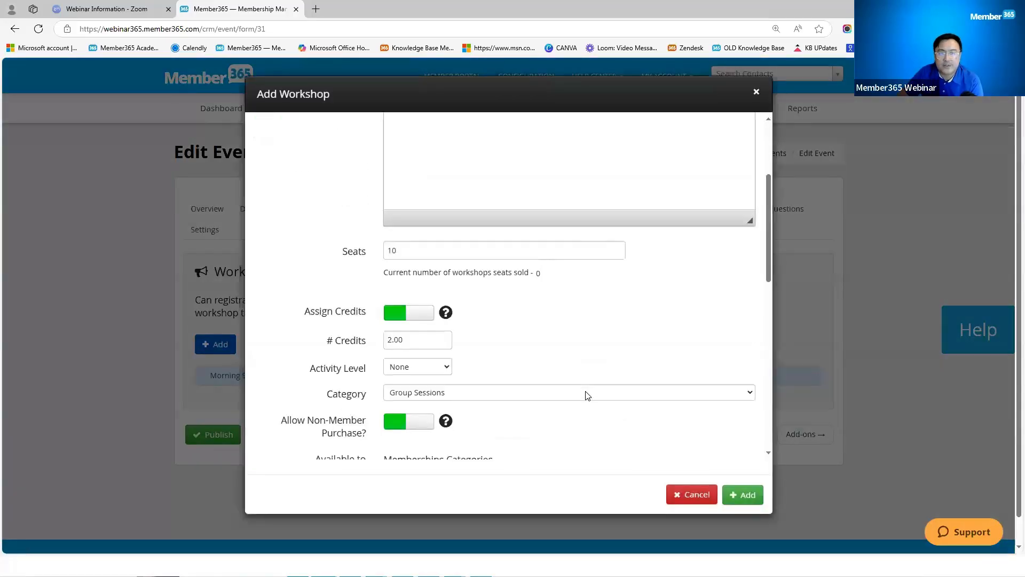
{"action": "scroll", "coordinate": [567, 390], "scroll_direction": "down", "scroll_amount": 1}
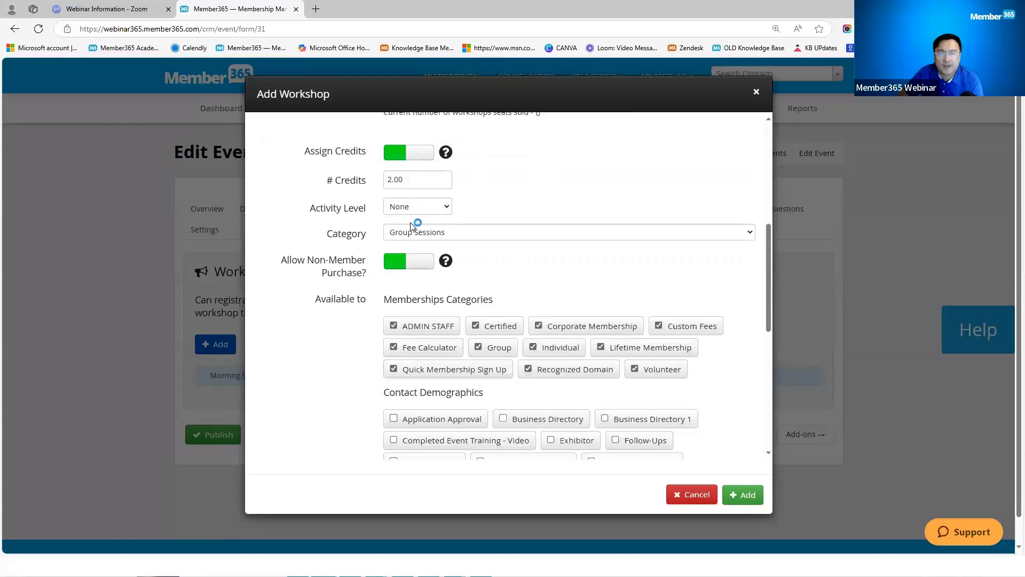
{"action": "scroll", "coordinate": [417, 225], "scroll_direction": "down", "scroll_amount": 3}
{"action": "scroll", "coordinate": [506, 348], "scroll_direction": "down", "scroll_amount": 3}
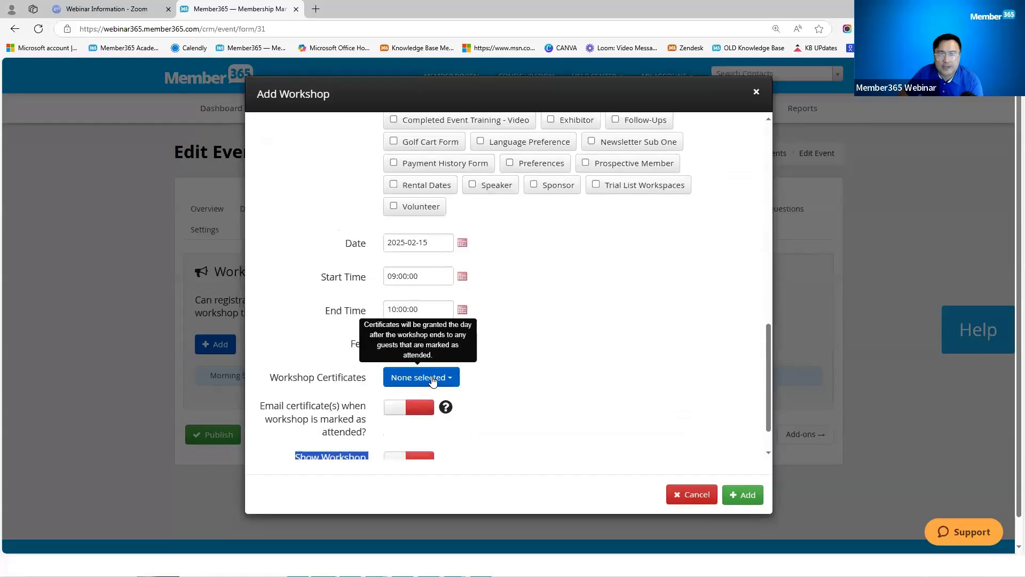
{"action": "left_click", "coordinate": [433, 379]}
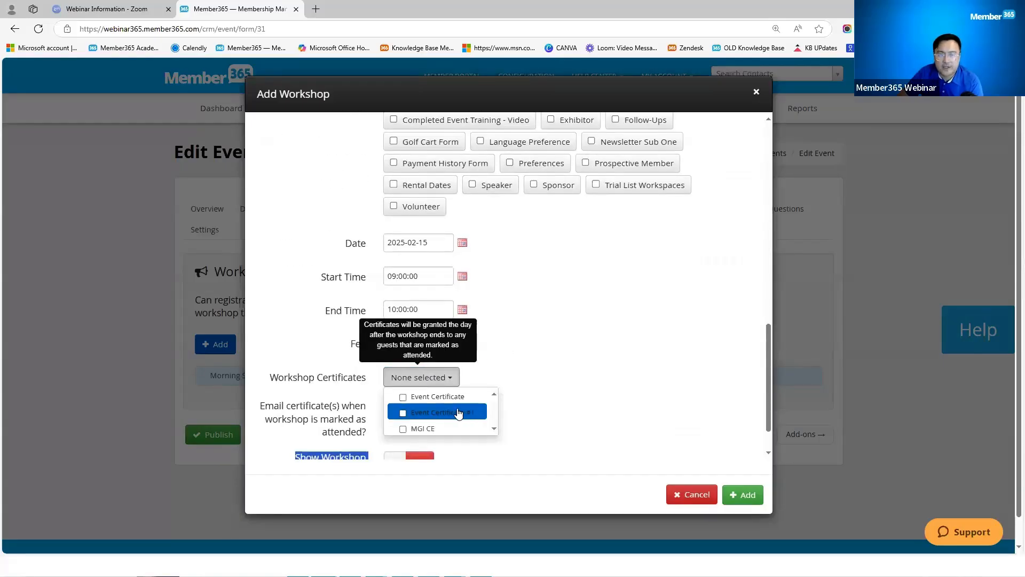
{"action": "left_click", "coordinate": [691, 494]}
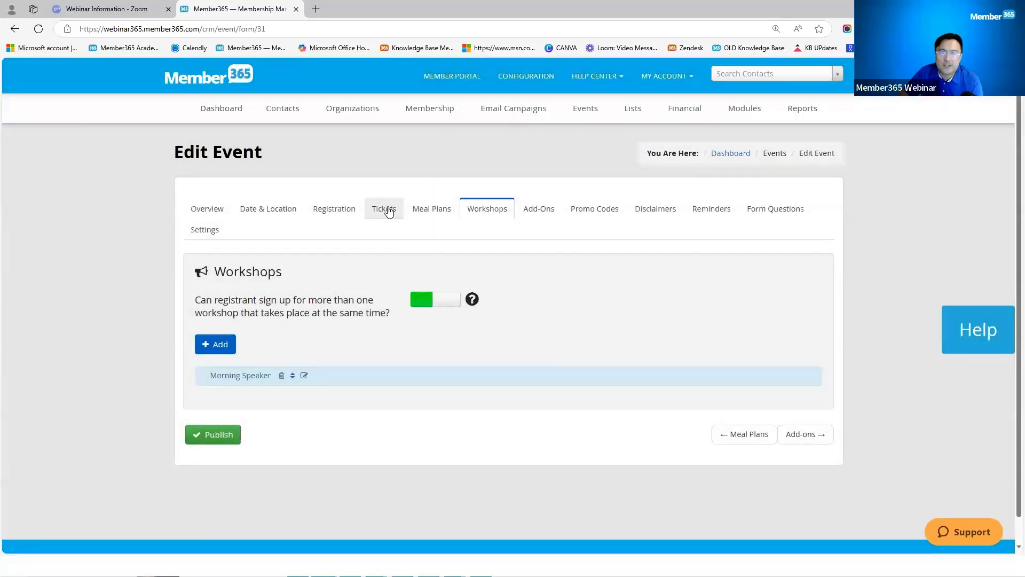
Step: Browse the Tickets, Registration and Workshops tabs, ending on Add-Ons with the T-Shirt add-on
{"action": "left_click", "coordinate": [388, 208]}
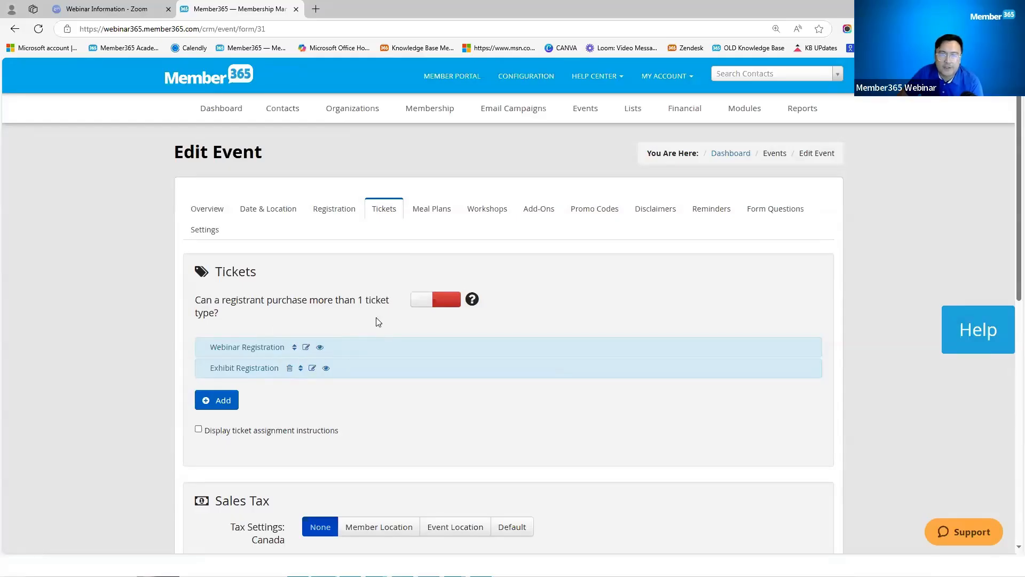
{"action": "left_click", "coordinate": [334, 211]}
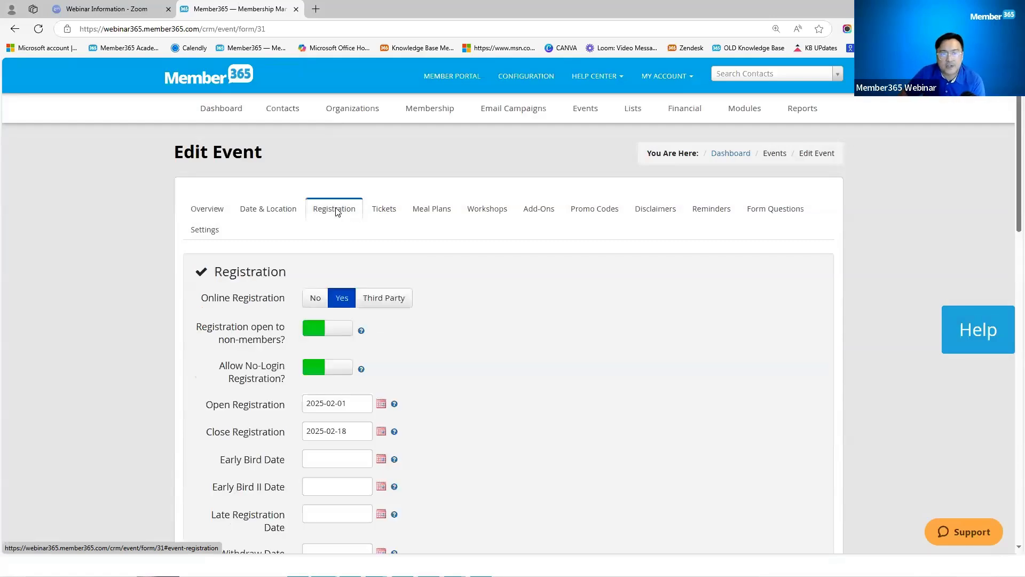
{"action": "left_click", "coordinate": [389, 213]}
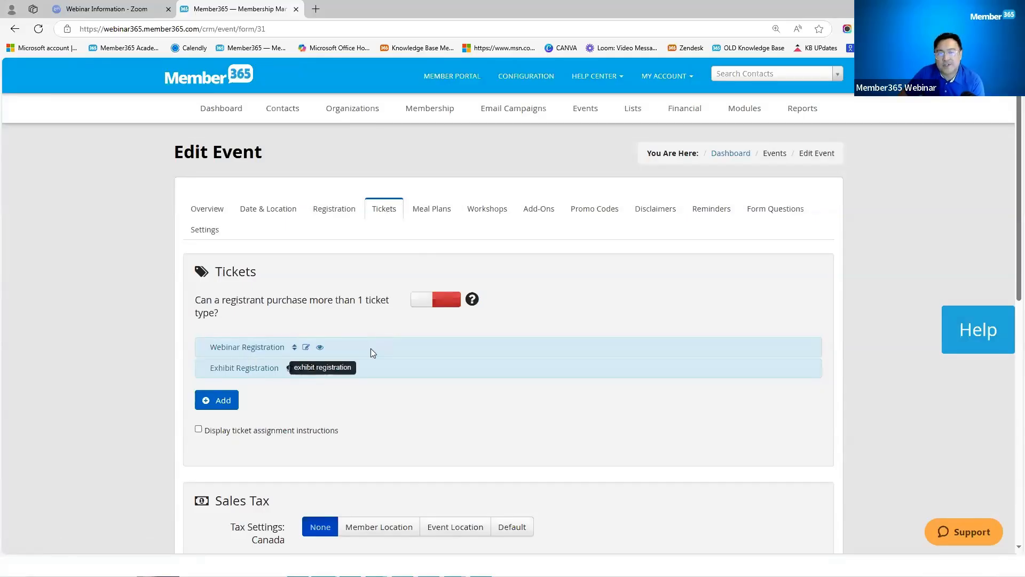
{"action": "left_click", "coordinate": [486, 213]}
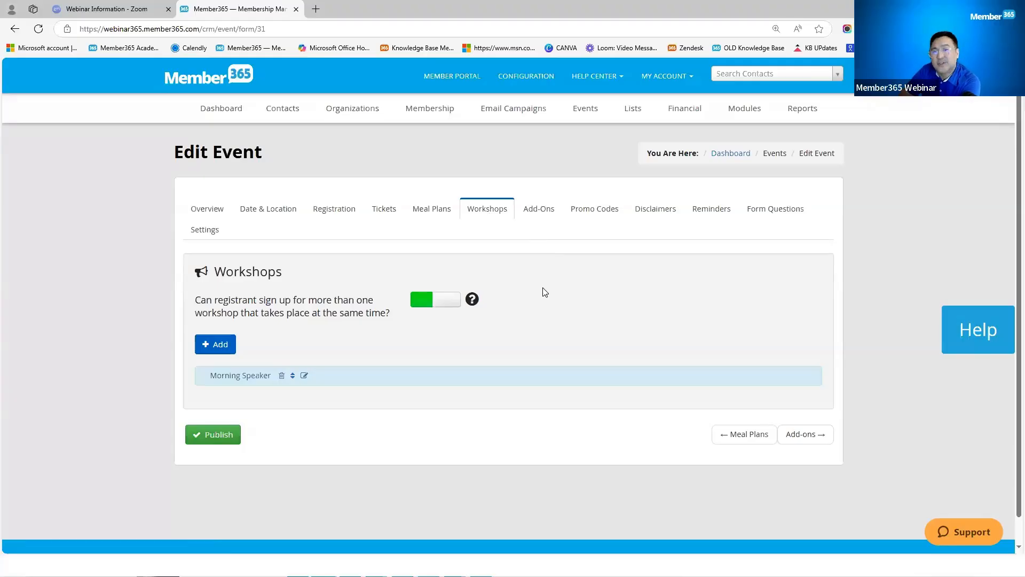
{"action": "left_click", "coordinate": [552, 225]}
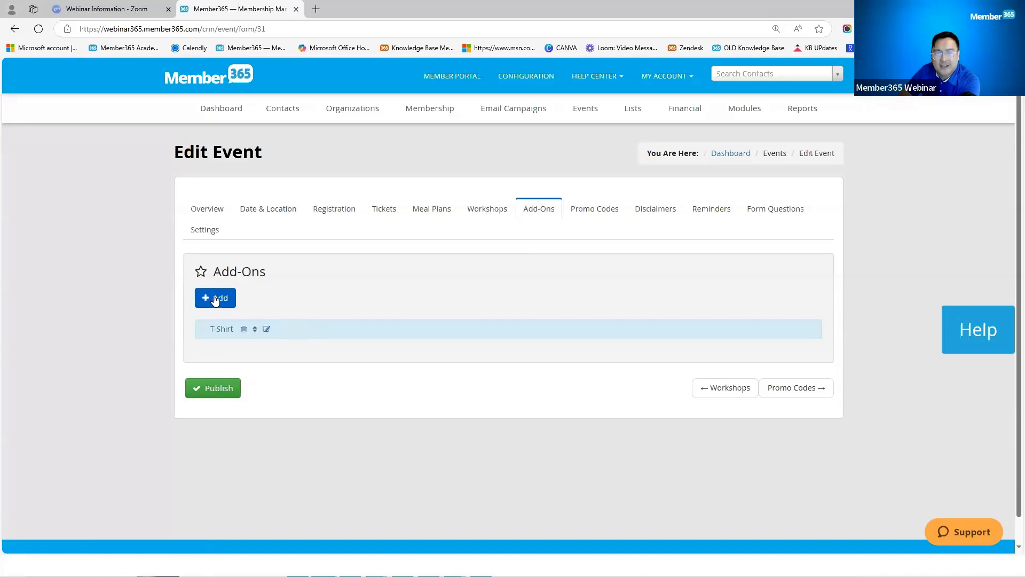
Step: Review the T-Shirt add-on's description, 10.00 fee and Merchandise group, closing it unchanged
{"action": "left_click", "coordinate": [268, 330]}
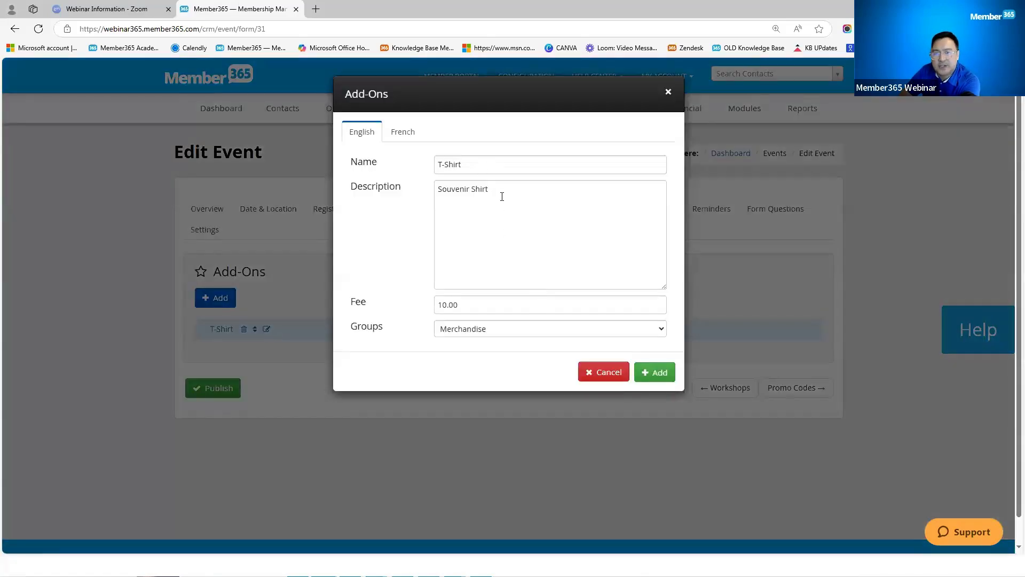
{"action": "left_click_drag", "start_coordinate": [433, 194], "coordinate": [533, 264]}
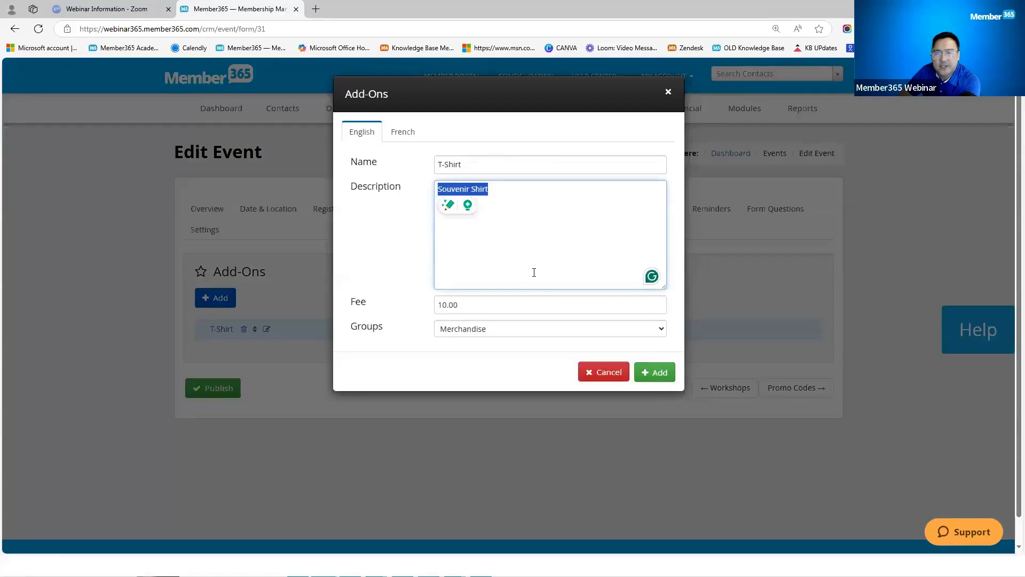
{"action": "scroll", "coordinate": [524, 277], "scroll_direction": "down", "scroll_amount": 1}
{"action": "key", "text": "Tab"}
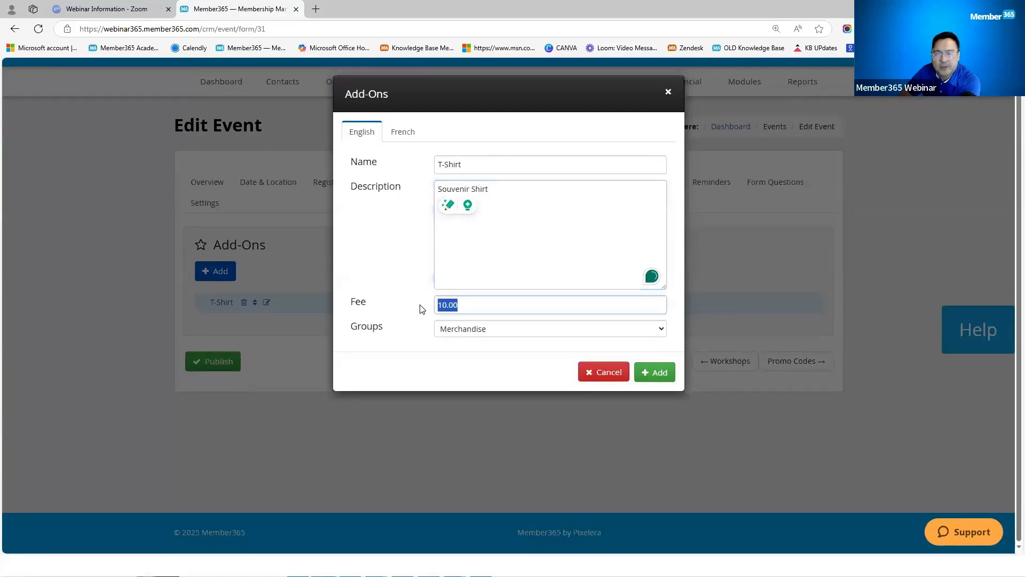
{"action": "left_click", "coordinate": [501, 329]}
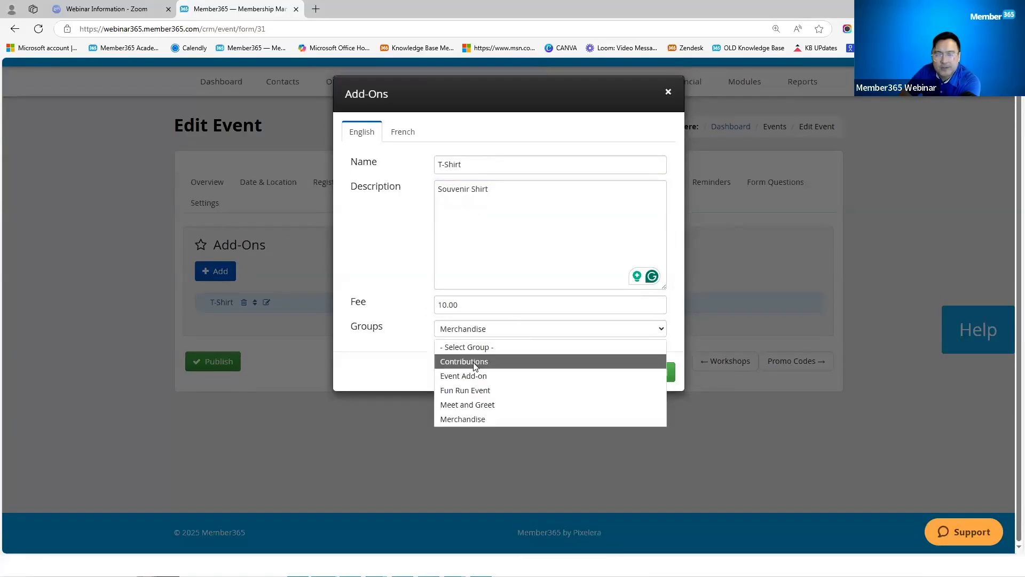
{"action": "left_click", "coordinate": [390, 359]}
{"action": "left_click", "coordinate": [508, 330]}
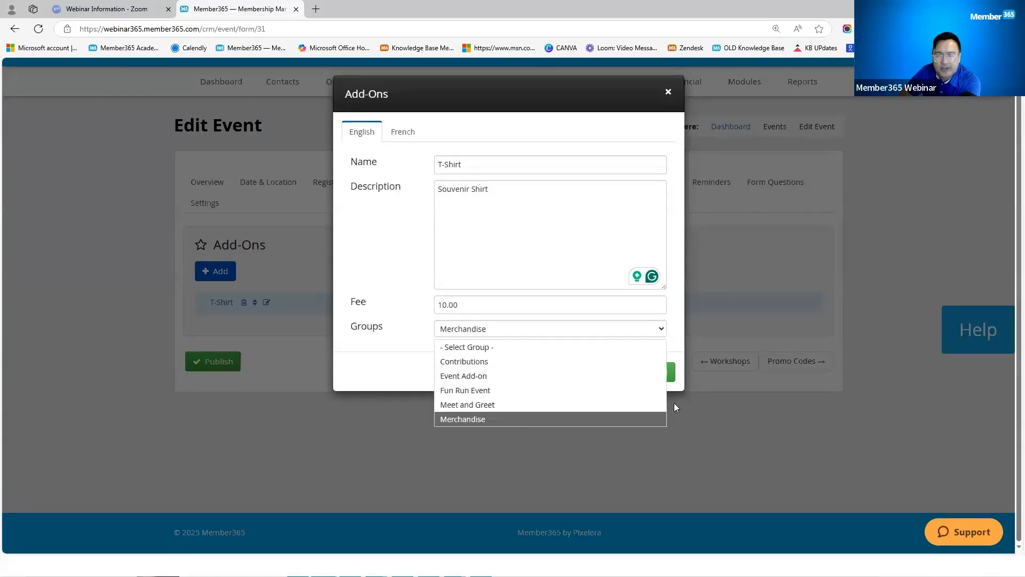
{"action": "left_click", "coordinate": [477, 329]}
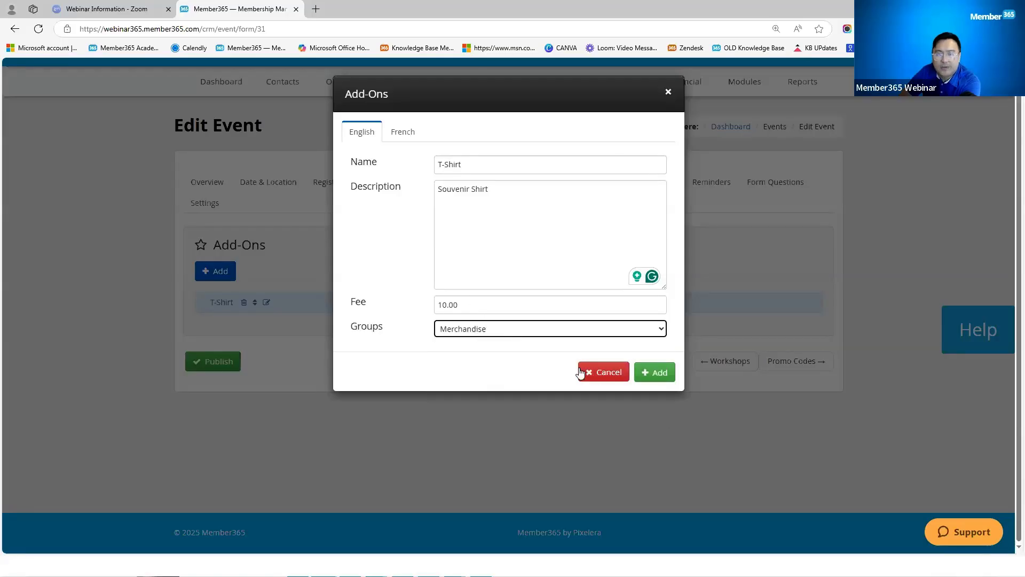
{"action": "left_click", "coordinate": [608, 374]}
{"action": "left_click", "coordinate": [483, 187]}
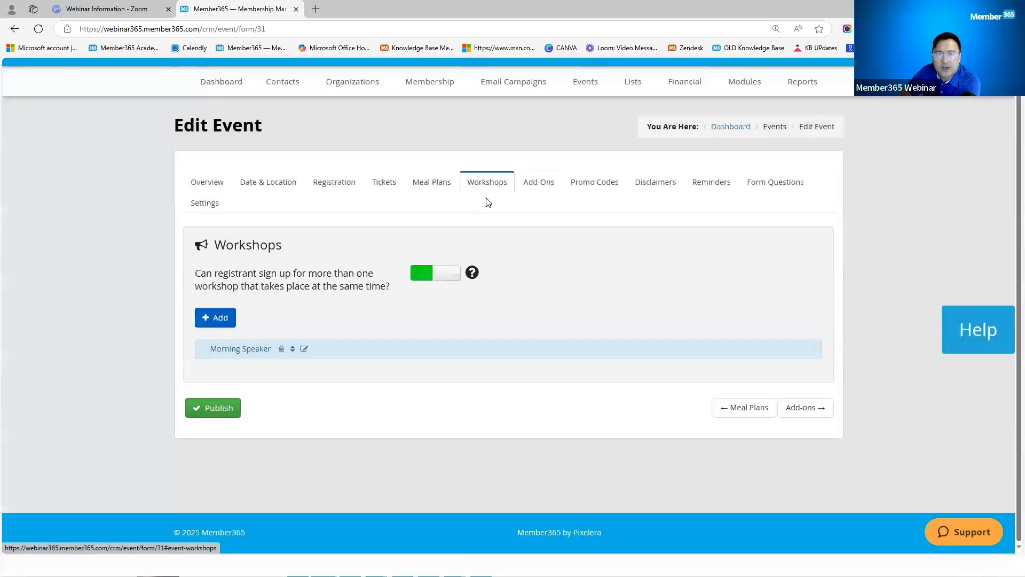
Step: Review the Morning Speaker workshop's Category choices, then cancel without saving
{"action": "left_click", "coordinate": [305, 349]}
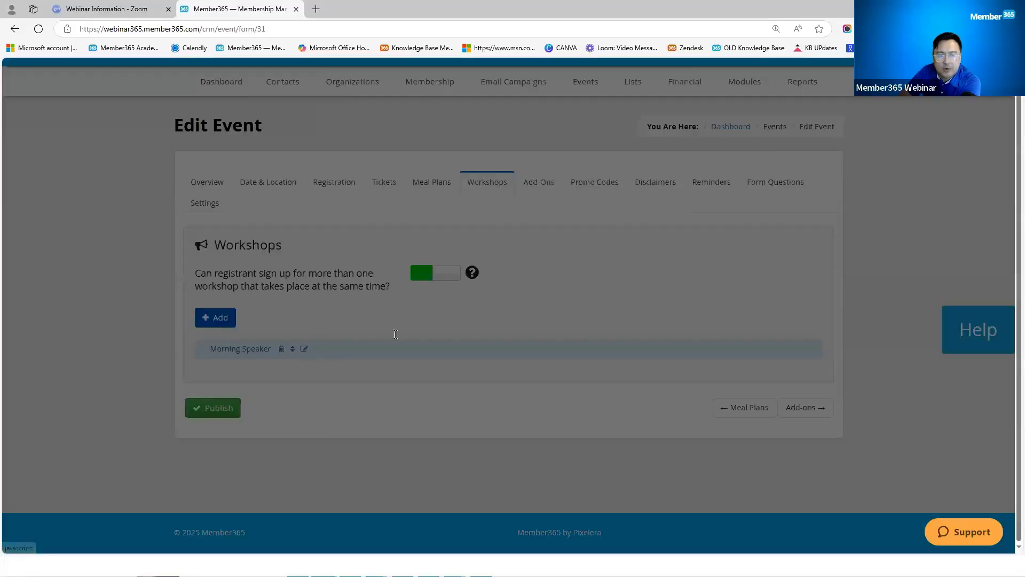
{"action": "scroll", "coordinate": [540, 383], "scroll_direction": "down", "scroll_amount": 1}
{"action": "scroll", "coordinate": [499, 397], "scroll_direction": "up", "scroll_amount": 5}
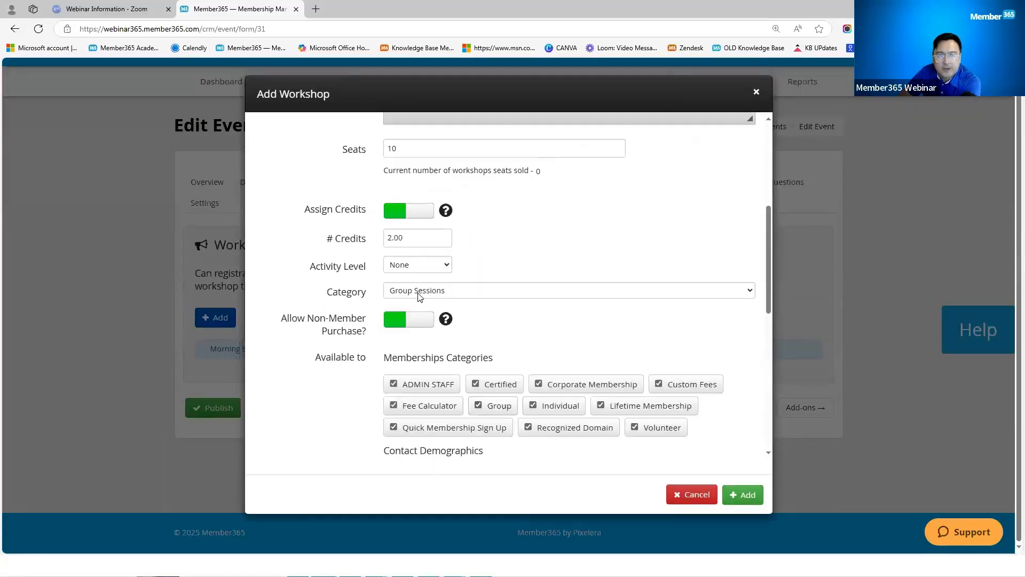
{"action": "left_click", "coordinate": [422, 294]}
{"action": "key", "text": "Down"}
{"action": "key", "text": "Down"}
{"action": "key", "text": "Down"}
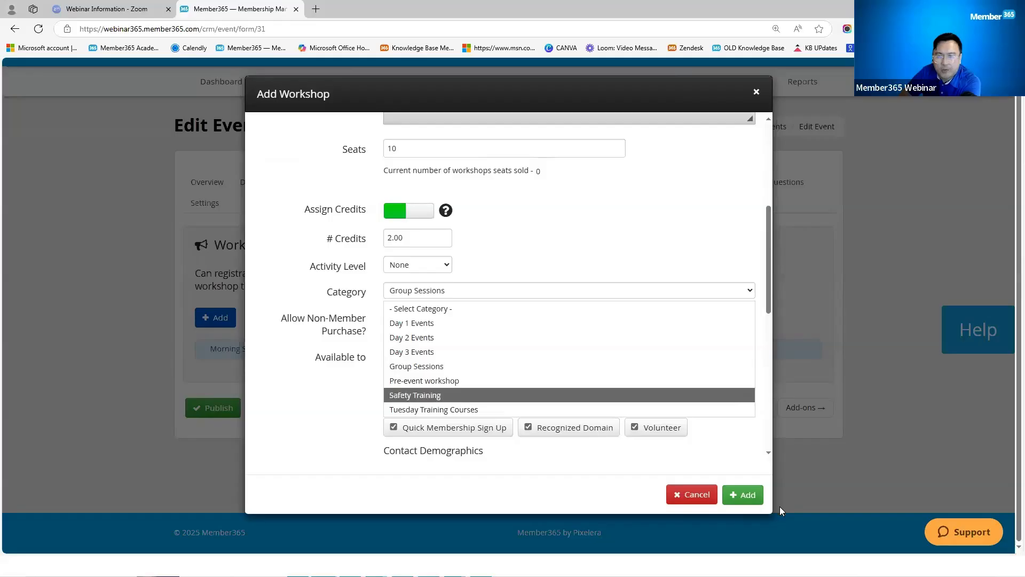
{"action": "left_click", "coordinate": [693, 494]}
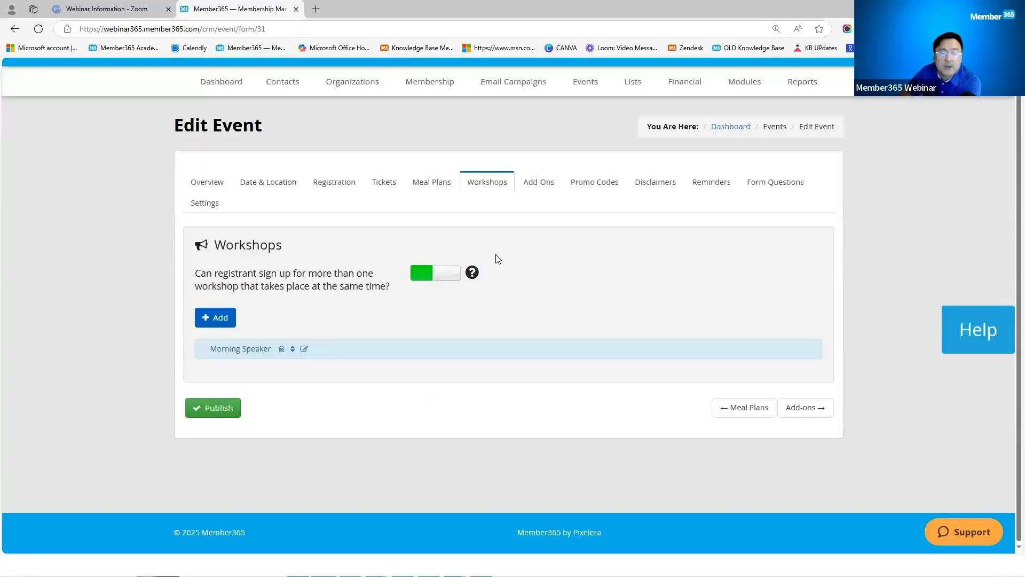
Step: Open the Member365 home dashboard in a new browser tab
{"action": "scroll", "coordinate": [484, 262], "scroll_direction": "up", "scroll_amount": 1}
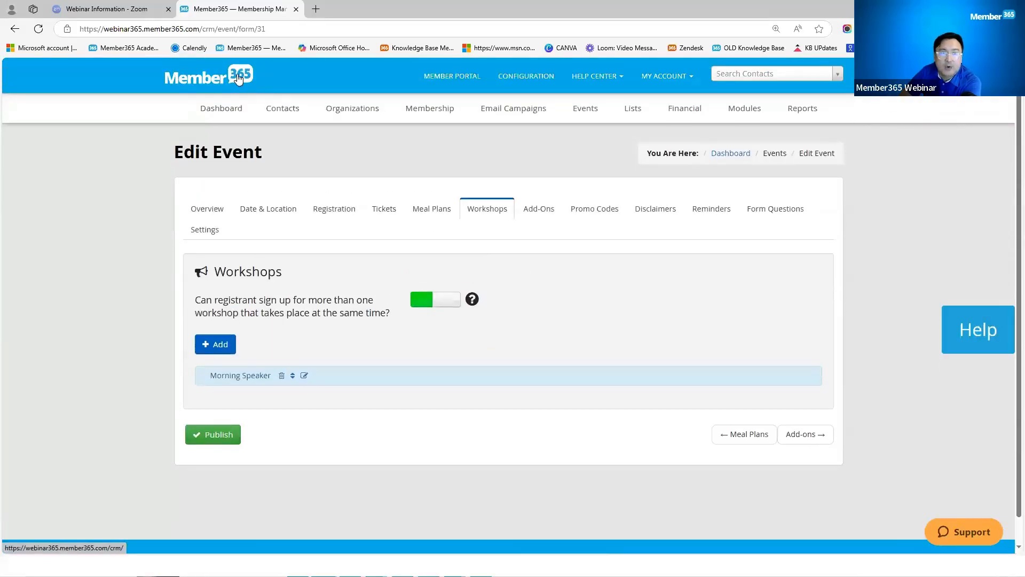
{"action": "right_click", "coordinate": [269, 84]}
{"action": "left_click", "coordinate": [299, 85]}
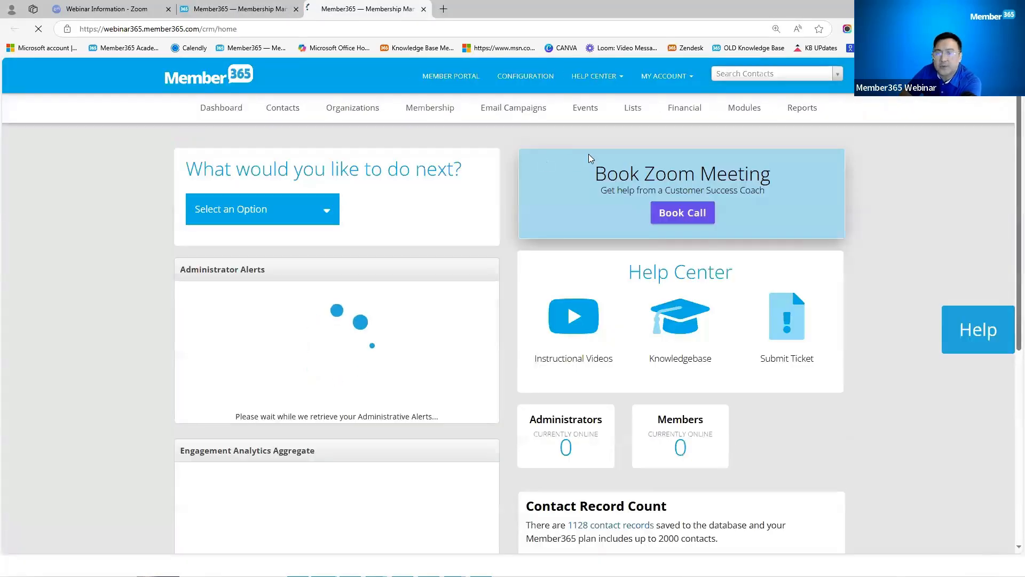
Step: Look over the default event settings' Add-On Groups and Workshop Categories, then return to Edit Event
{"action": "mouse_move", "coordinate": [586, 111]}
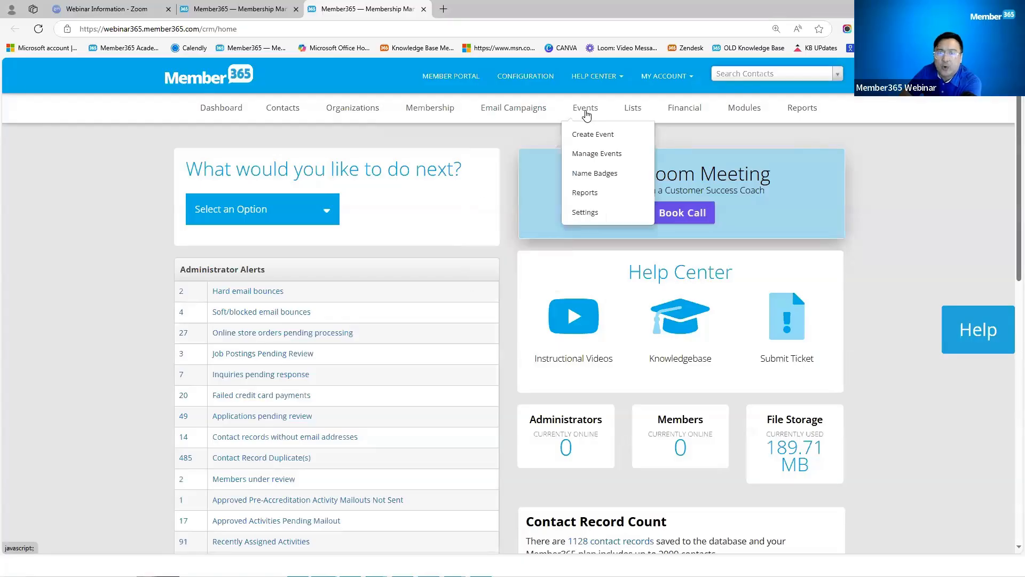
{"action": "left_click", "coordinate": [591, 216]}
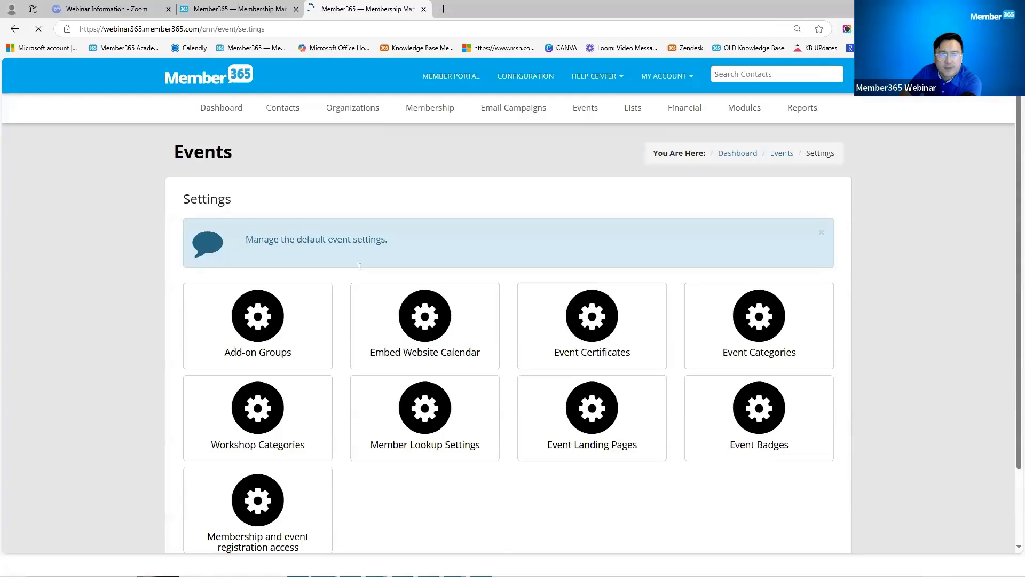
{"action": "left_click", "coordinate": [255, 321]}
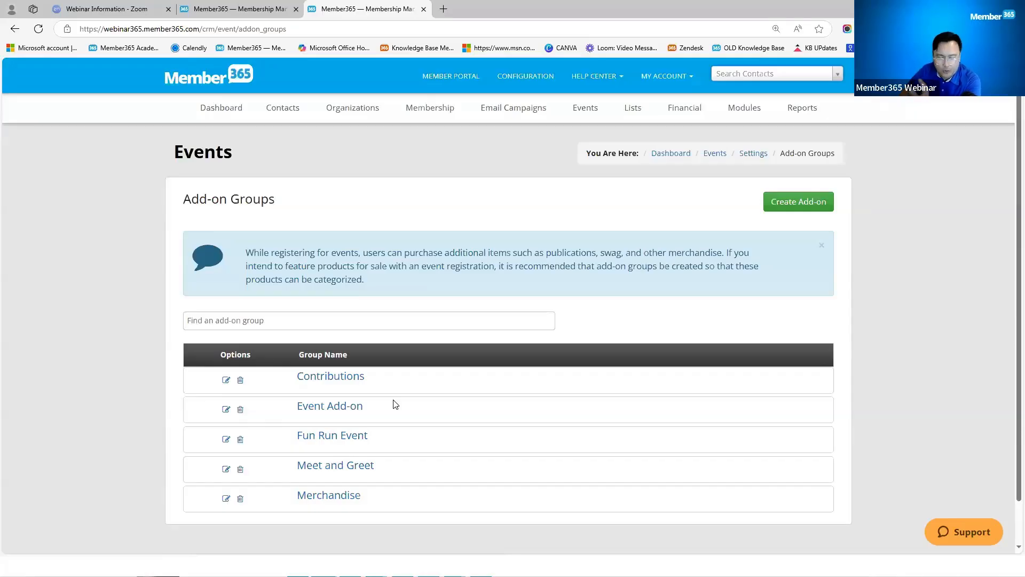
{"action": "left_click", "coordinate": [15, 29]}
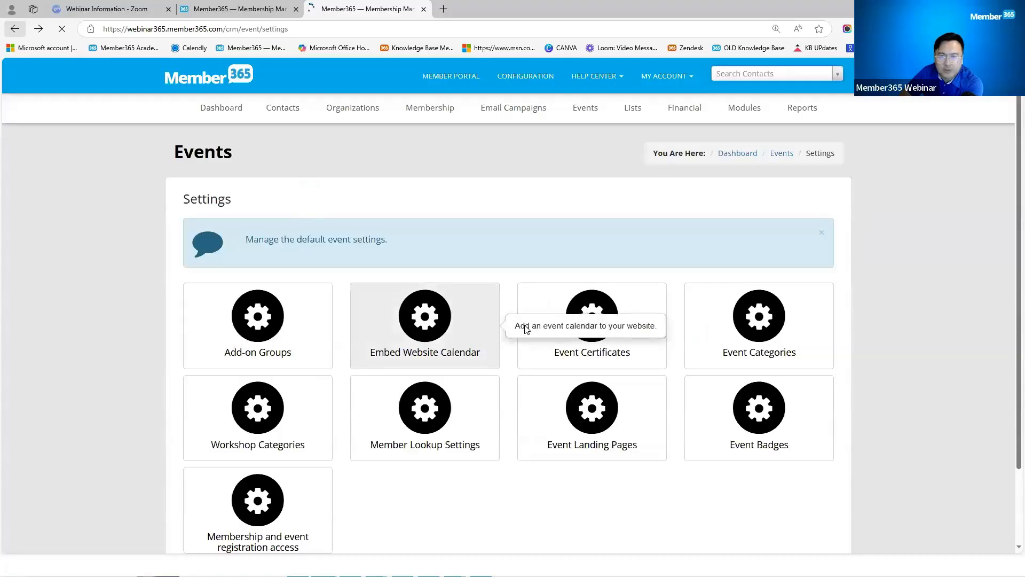
{"action": "left_click", "coordinate": [261, 409]}
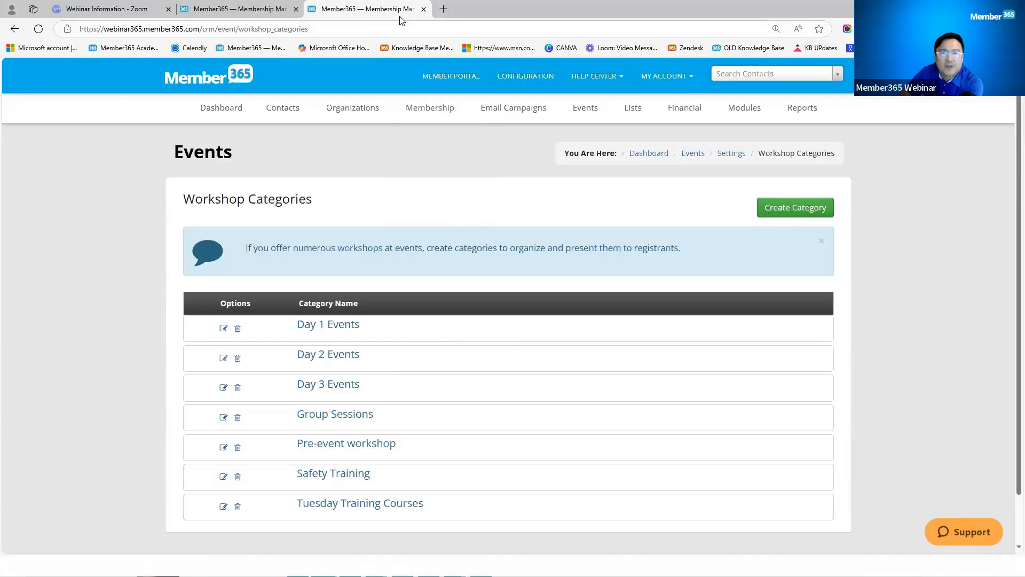
{"action": "left_click", "coordinate": [247, 12]}
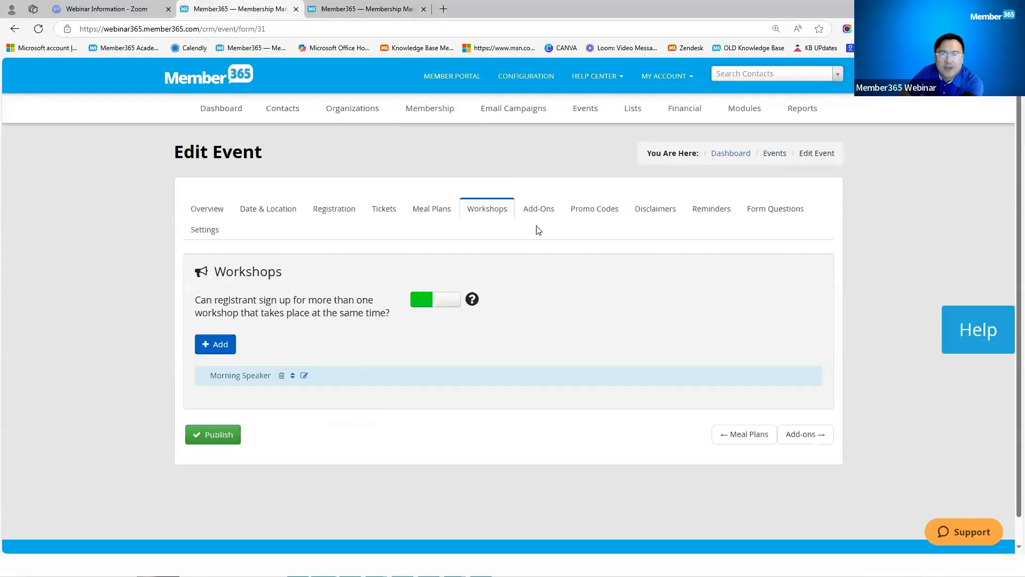
Step: Edit the FREE promo code, keeping a 100 percentage discount on sub-ledger Events - 8888
{"action": "left_click", "coordinate": [586, 211]}
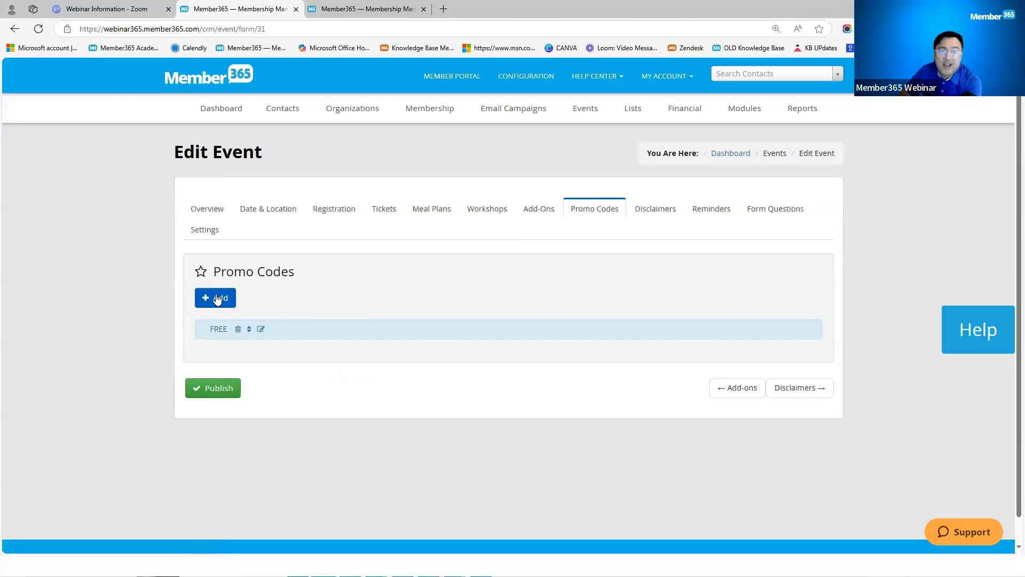
{"action": "left_click", "coordinate": [261, 330]}
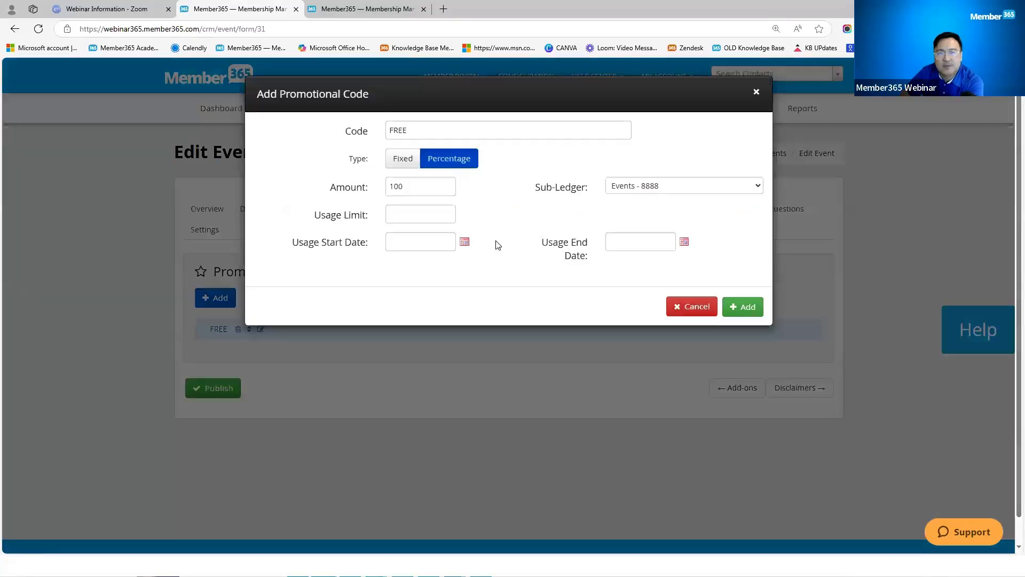
{"action": "double_click", "coordinate": [427, 130]}
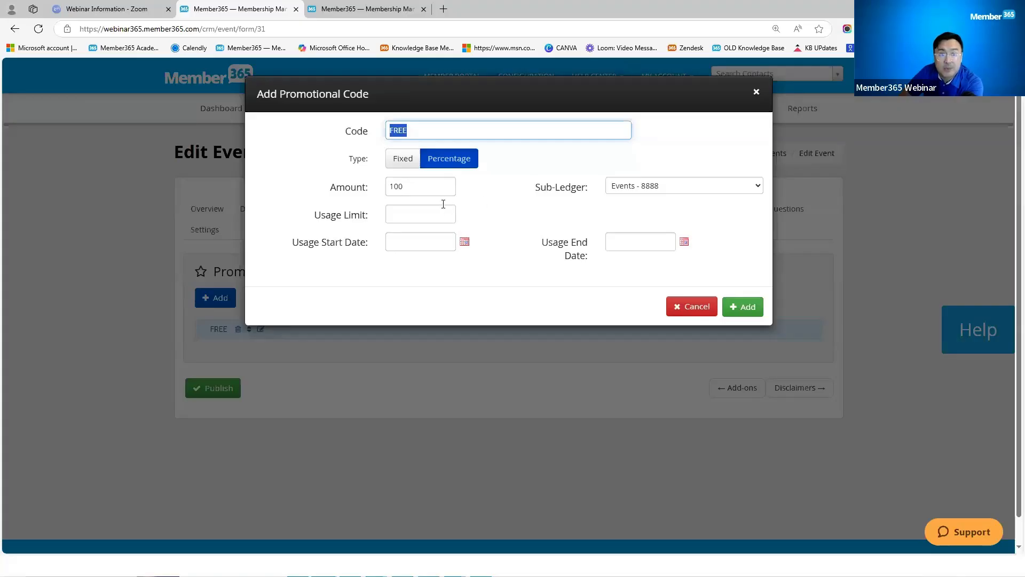
{"action": "double_click", "coordinate": [421, 188]}
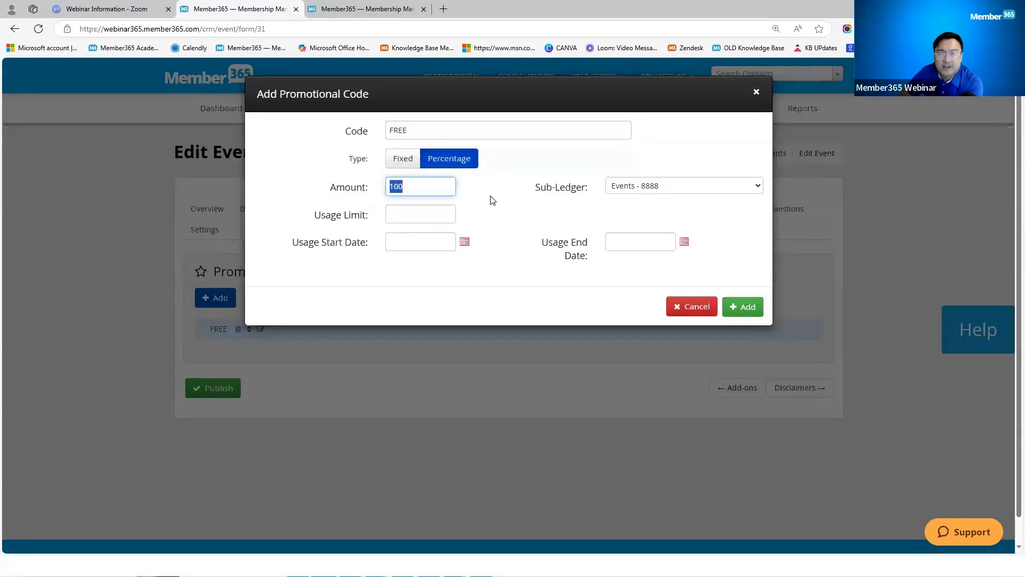
{"action": "left_click", "coordinate": [402, 159]}
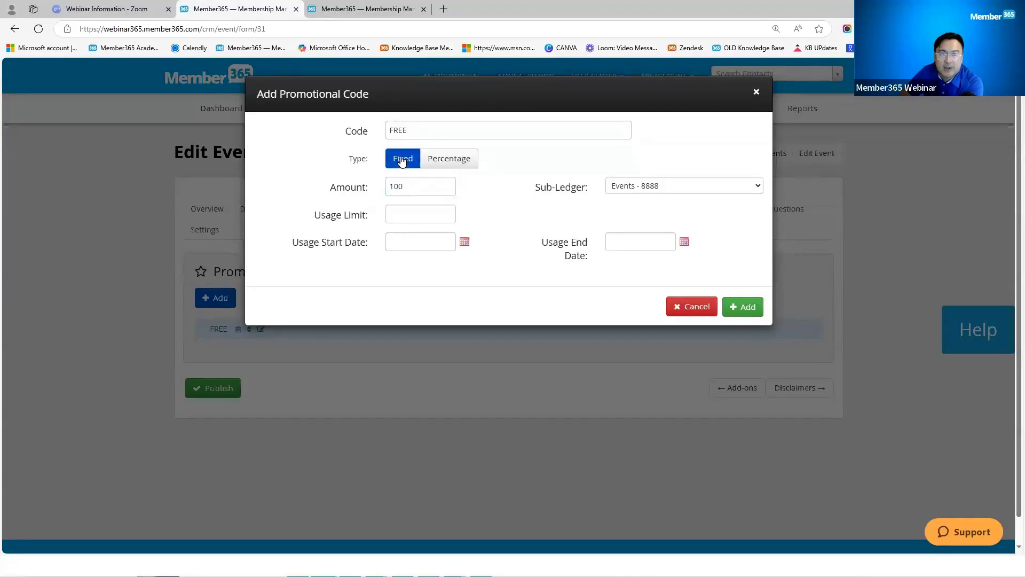
{"action": "double_click", "coordinate": [412, 188]}
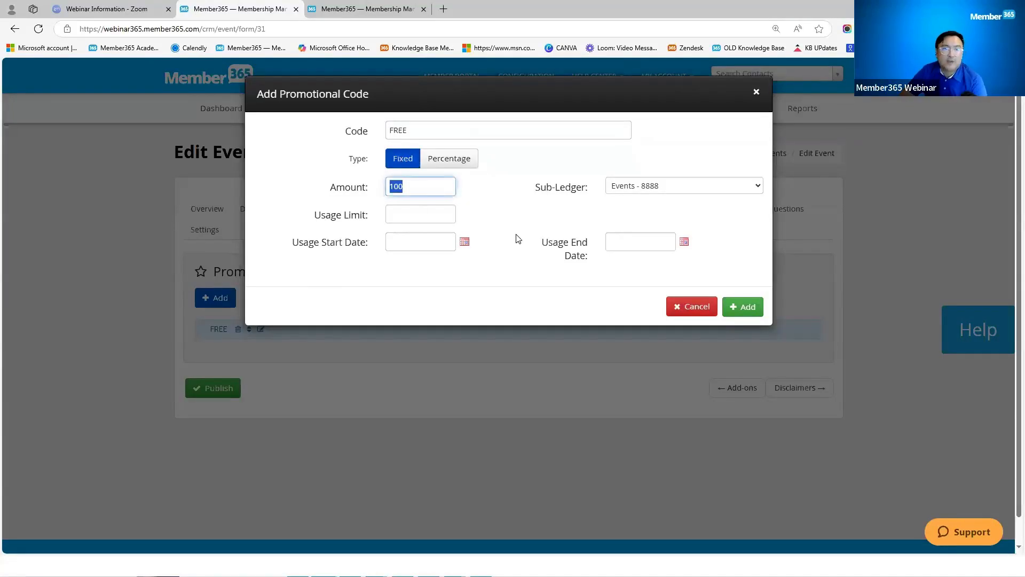
{"action": "left_click", "coordinate": [453, 163]}
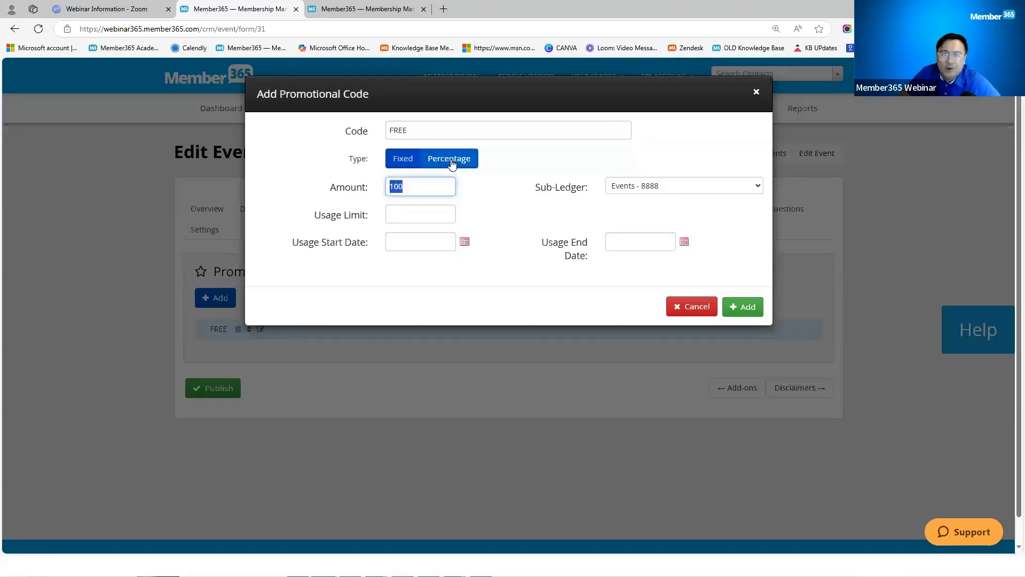
{"action": "double_click", "coordinate": [424, 188]}
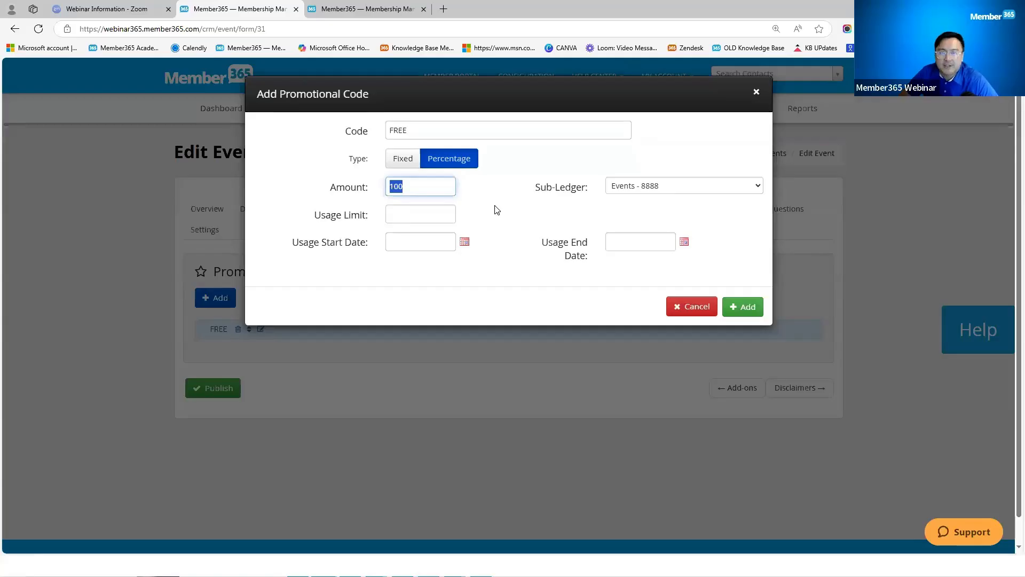
{"action": "left_click", "coordinate": [653, 187]}
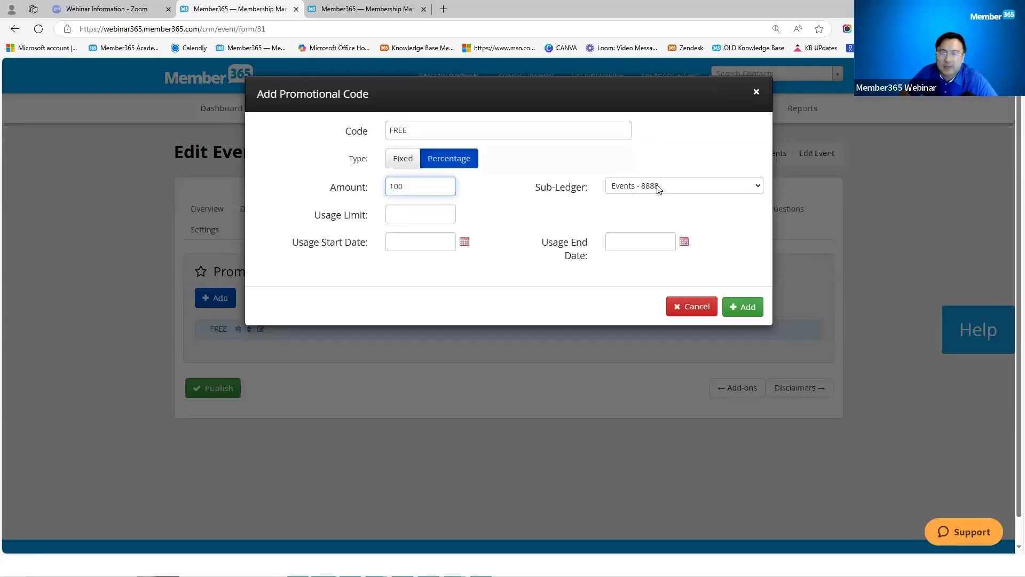
{"action": "left_click", "coordinate": [638, 392]}
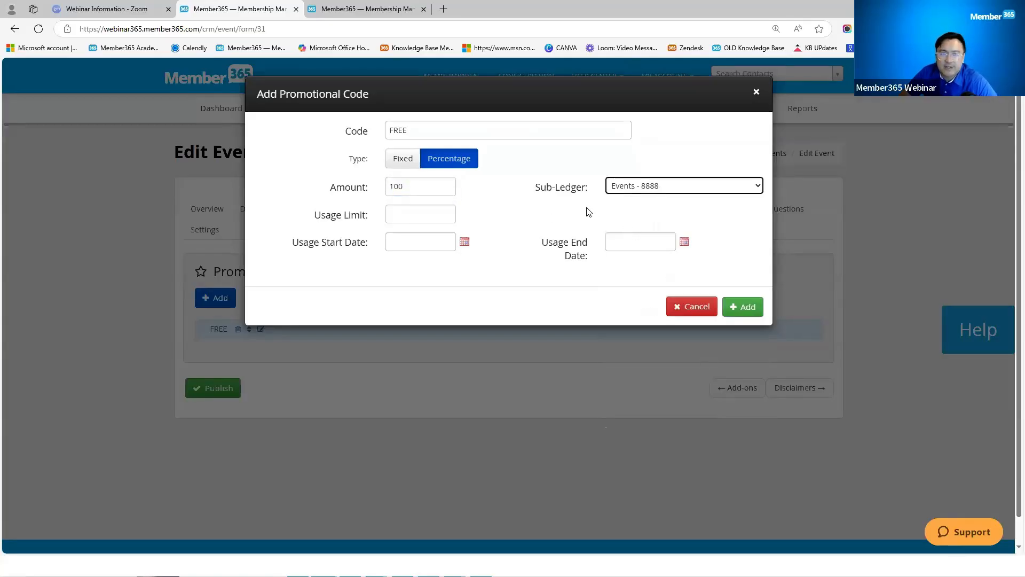
Step: Clear the usage limit of 10, leave the usage dates blank, and save the code
{"action": "left_click", "coordinate": [420, 213]}
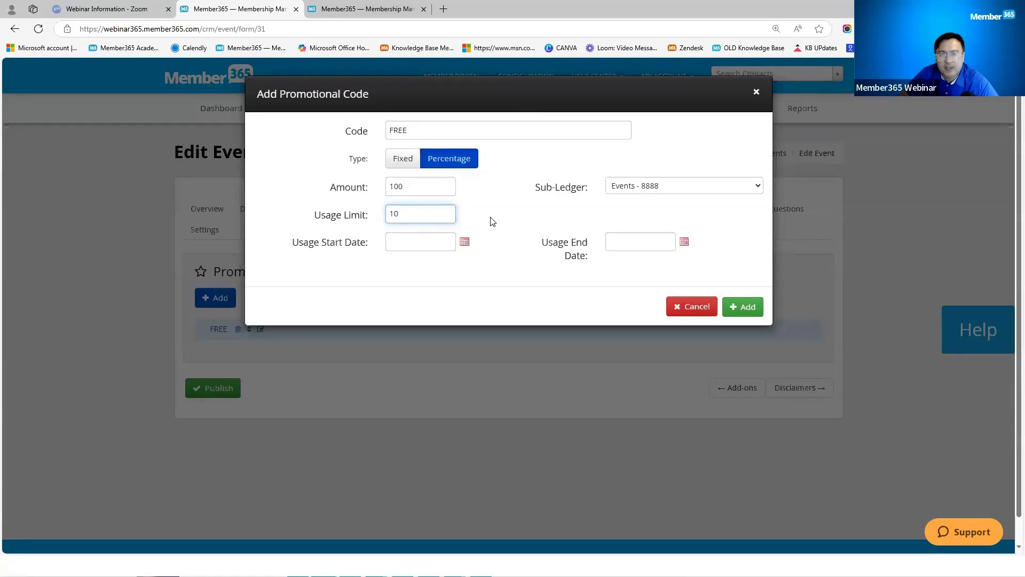
{"action": "key", "text": "ctrl+a"}
{"action": "key", "text": "BackSpace"}
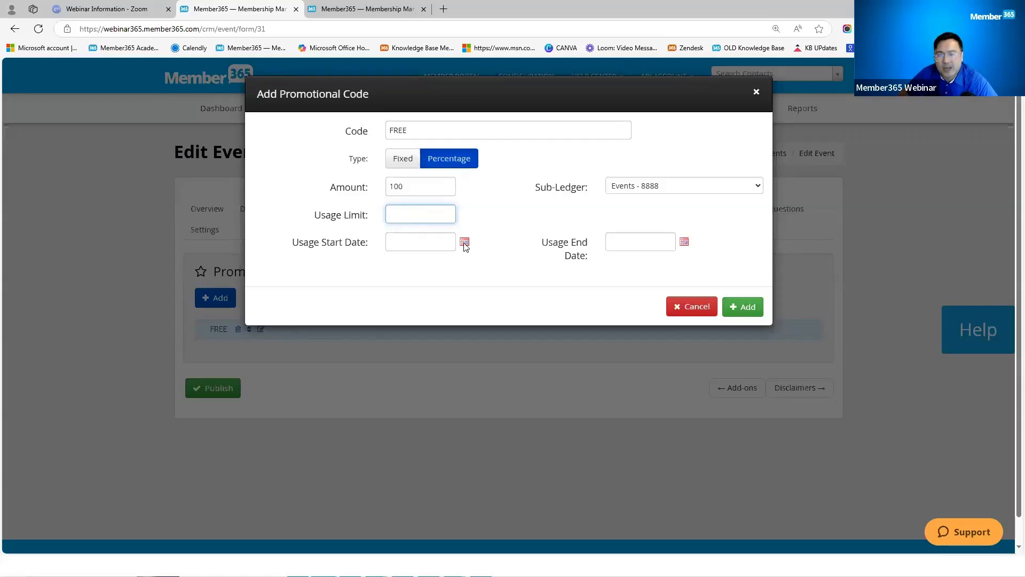
{"action": "left_click", "coordinate": [427, 243]}
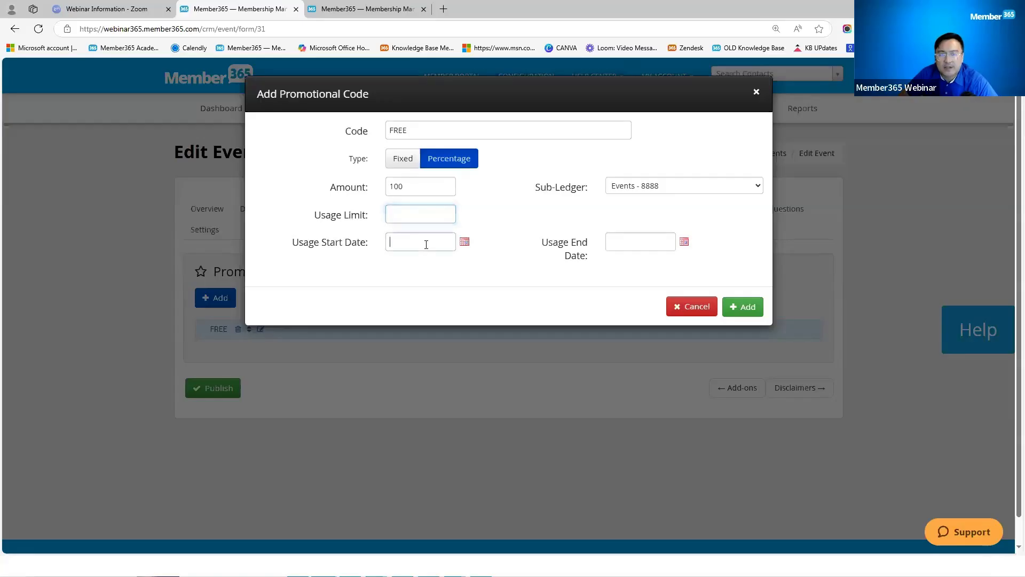
{"action": "left_click", "coordinate": [684, 243]}
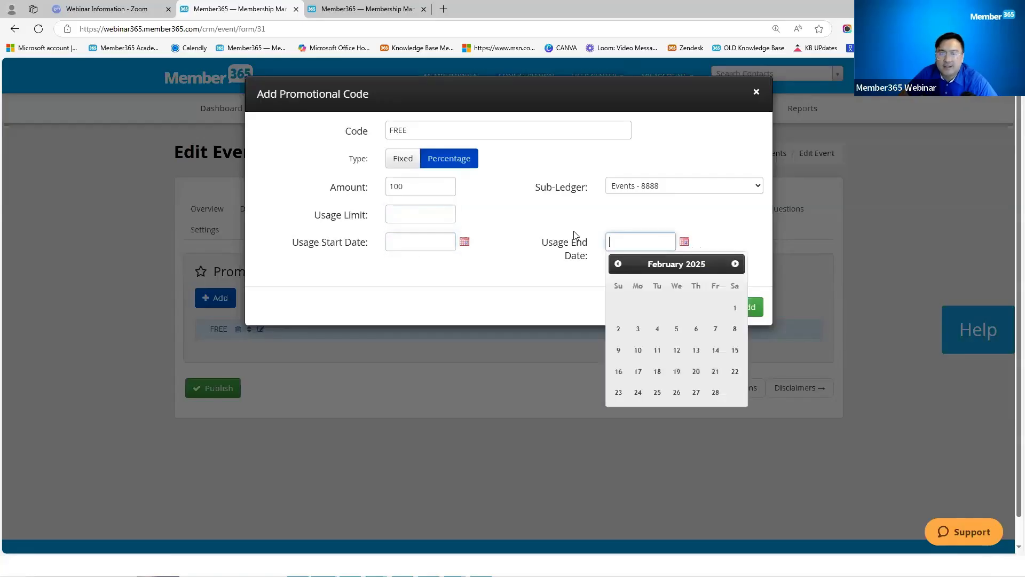
{"action": "left_click", "coordinate": [490, 231]}
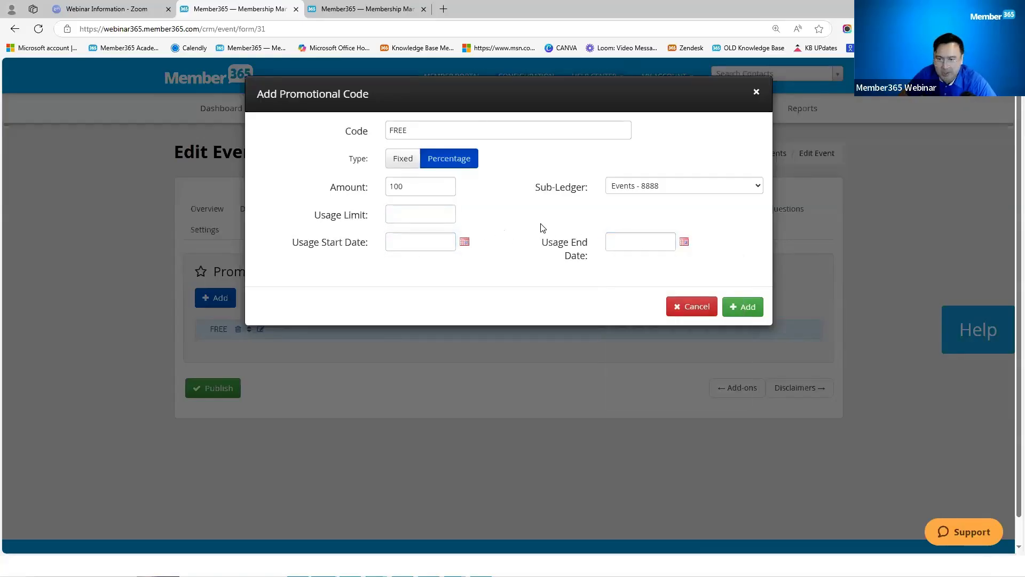
{"action": "left_click", "coordinate": [747, 308]}
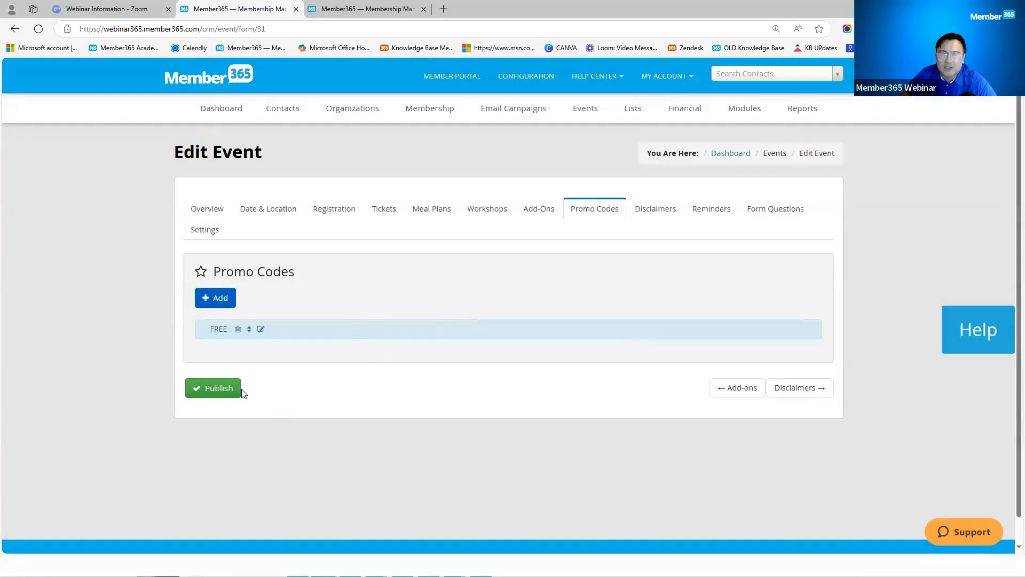
Step: Edit the Event Disclaimer, review its text, switch Mandatory? on, and save it
{"action": "left_click", "coordinate": [662, 214]}
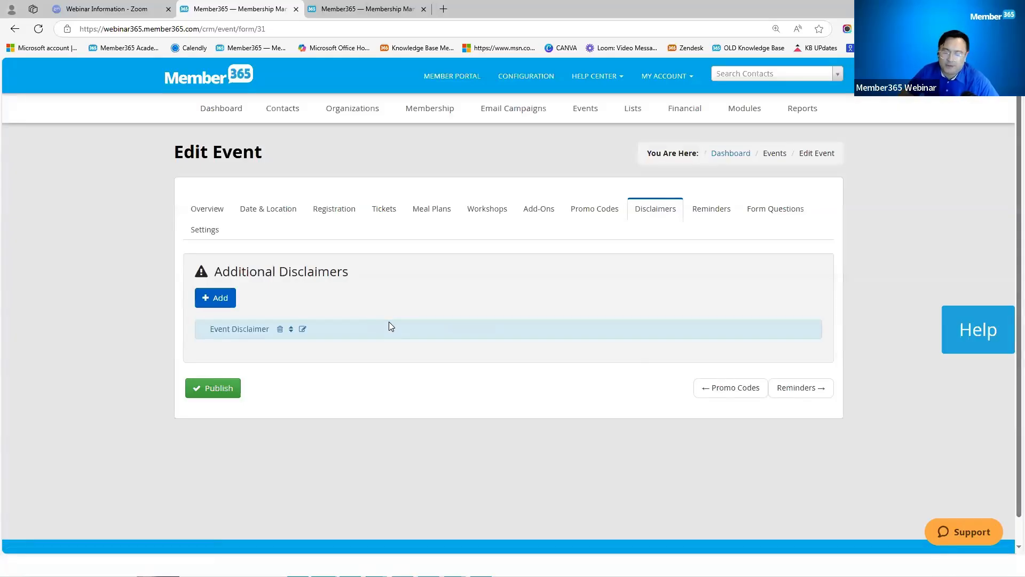
{"action": "left_click", "coordinate": [303, 330]}
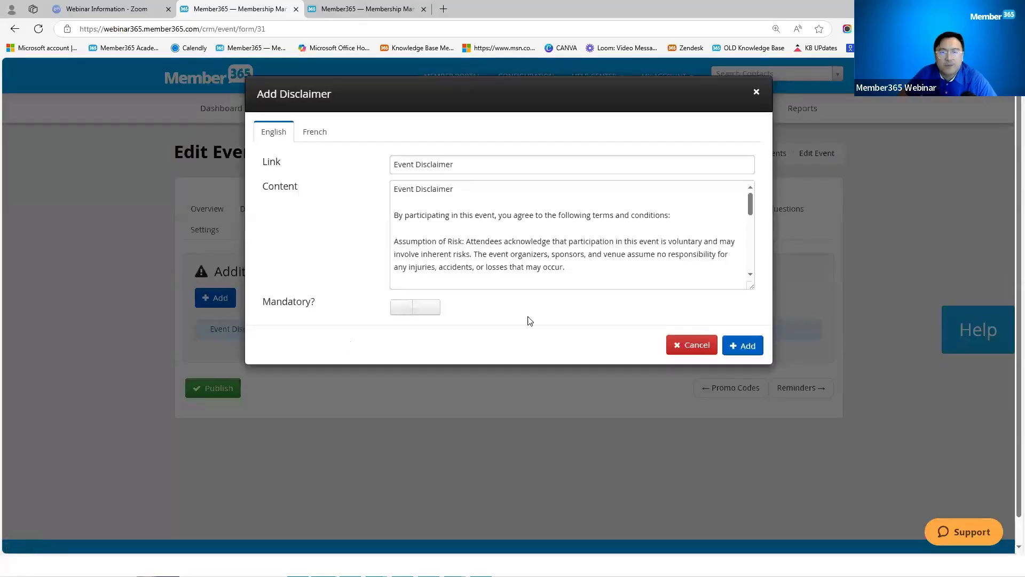
{"action": "left_click", "coordinate": [482, 193]}
{"action": "scroll", "coordinate": [481, 194], "scroll_direction": "down", "scroll_amount": 5}
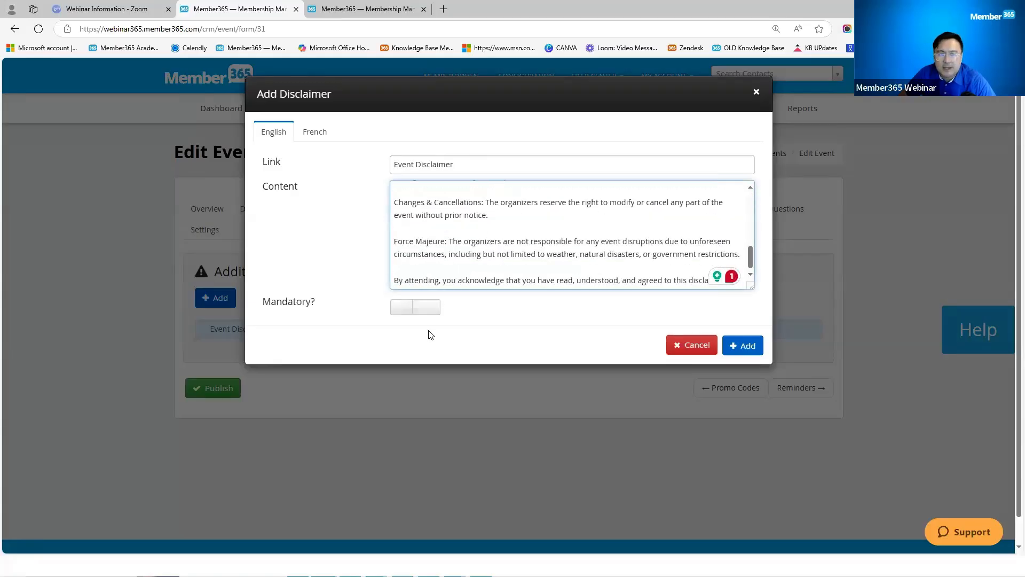
{"action": "left_click", "coordinate": [412, 308]}
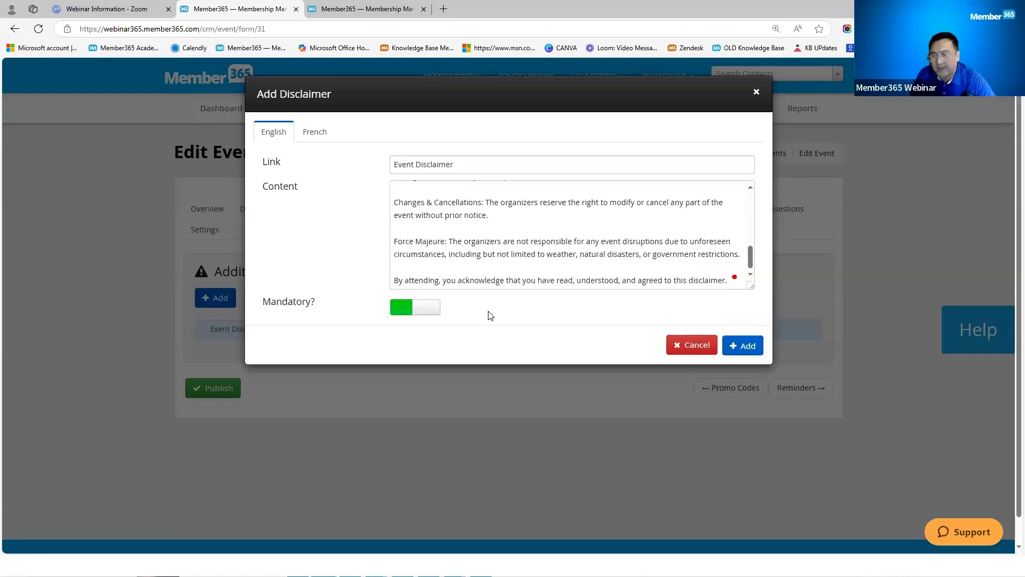
{"action": "scroll", "coordinate": [487, 255], "scroll_direction": "up", "scroll_amount": 5}
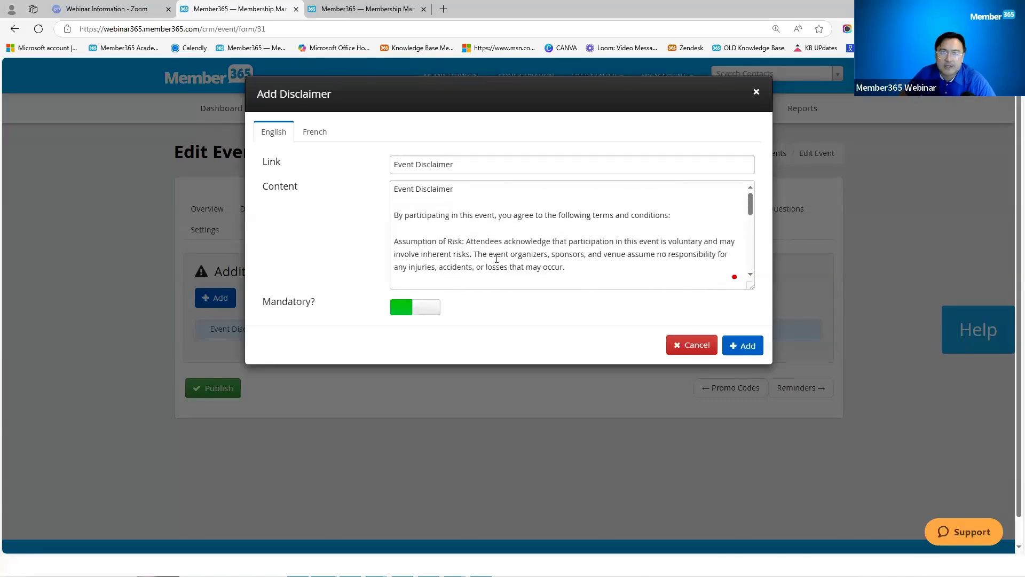
{"action": "left_click", "coordinate": [743, 346]}
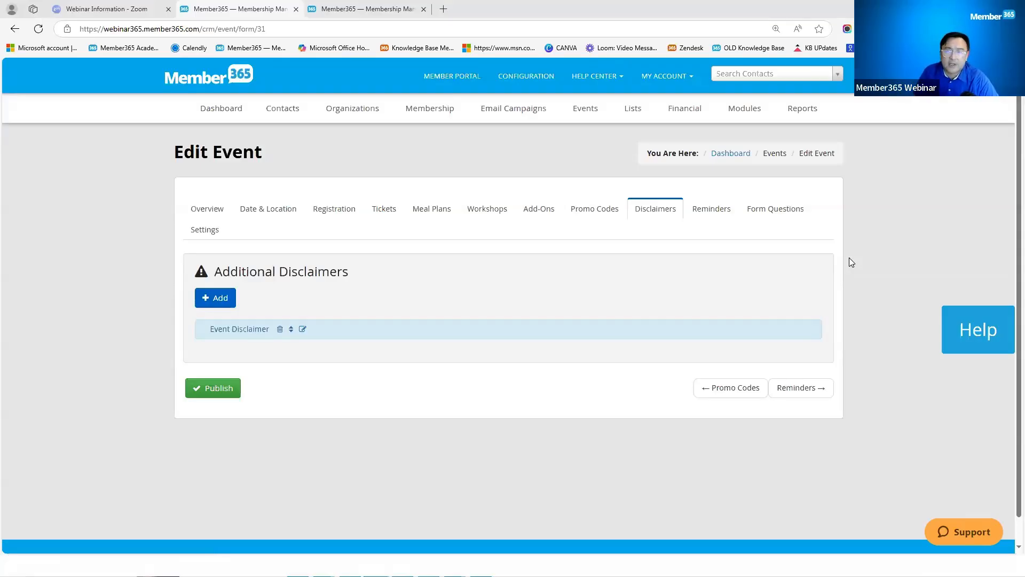
Step: In the other tab, list Modules > Forms filtered to Event Registration, then return to Edit Event
{"action": "left_click", "coordinate": [372, 12]}
{"action": "mouse_move", "coordinate": [758, 112]}
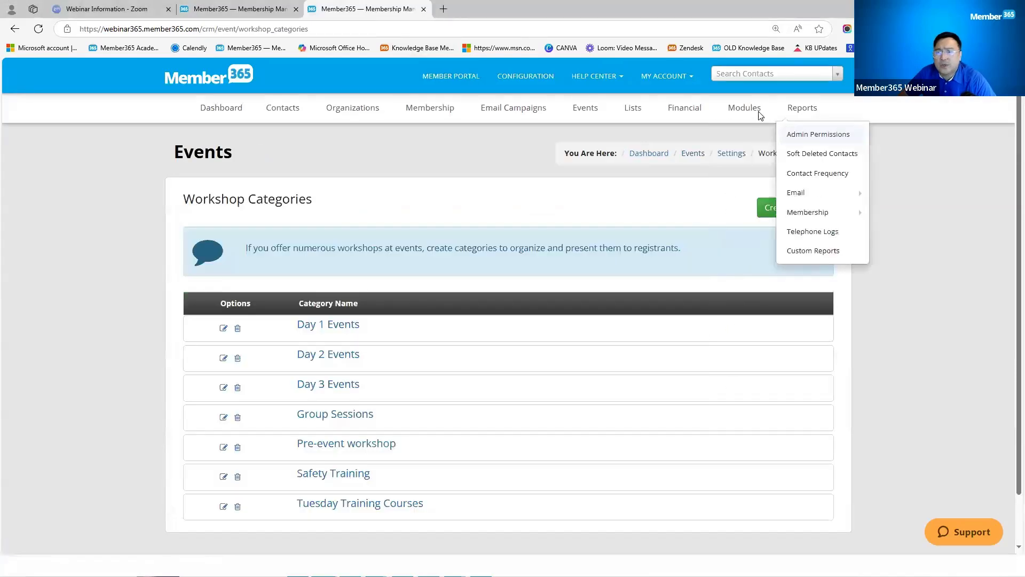
{"action": "mouse_move", "coordinate": [758, 252]}
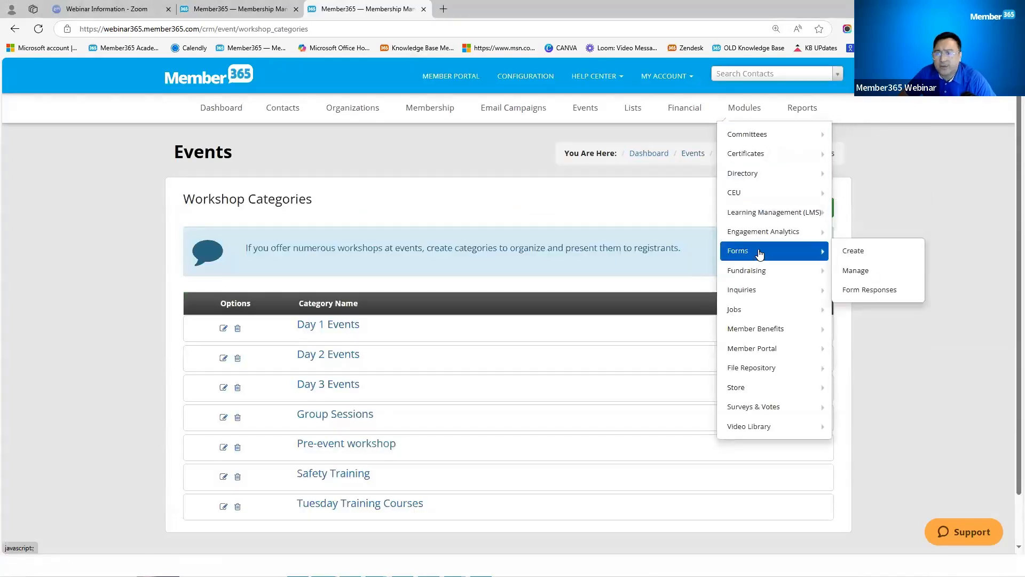
{"action": "left_click", "coordinate": [857, 271]}
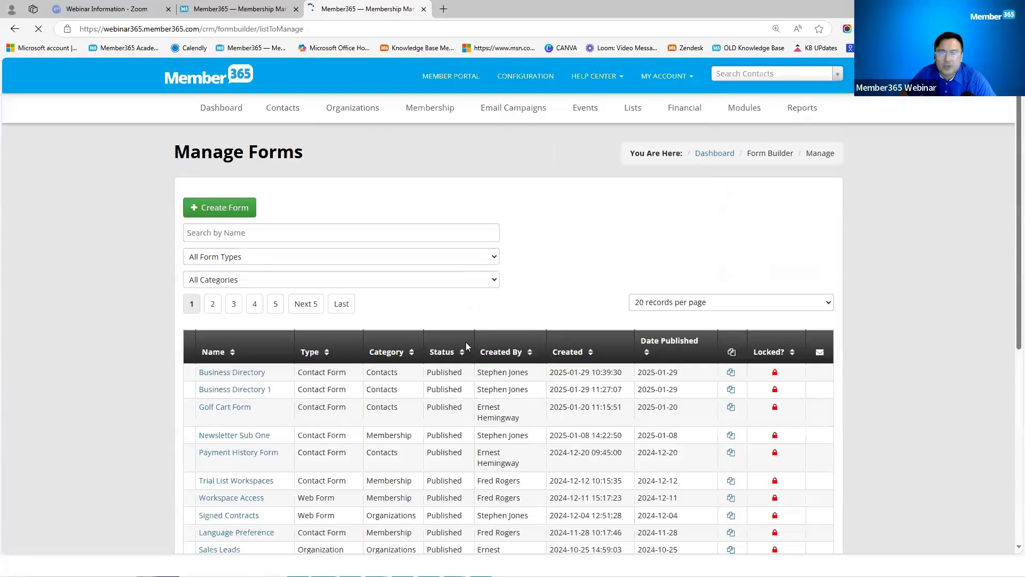
{"action": "left_click", "coordinate": [281, 261]}
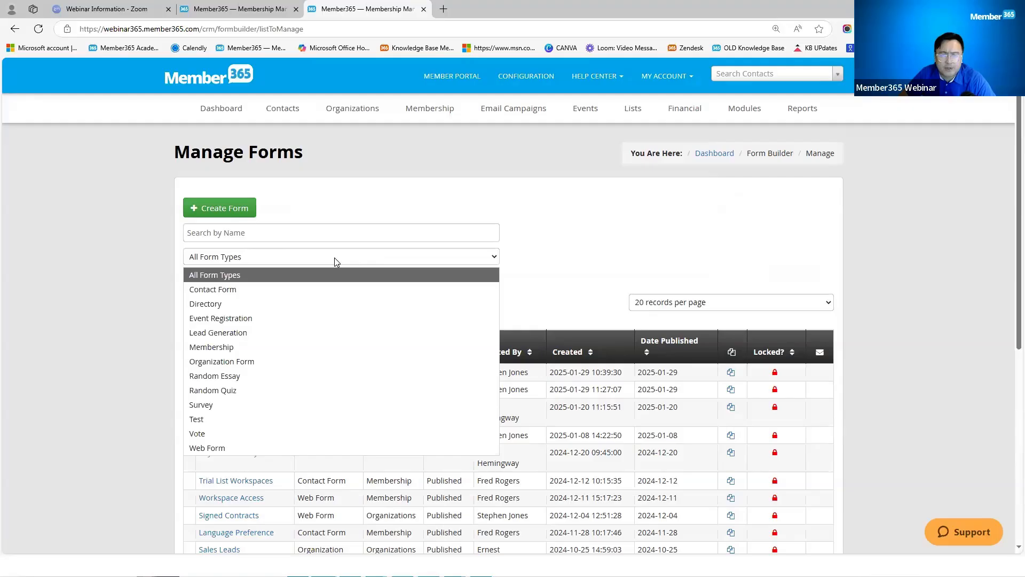
{"action": "left_click", "coordinate": [238, 320]}
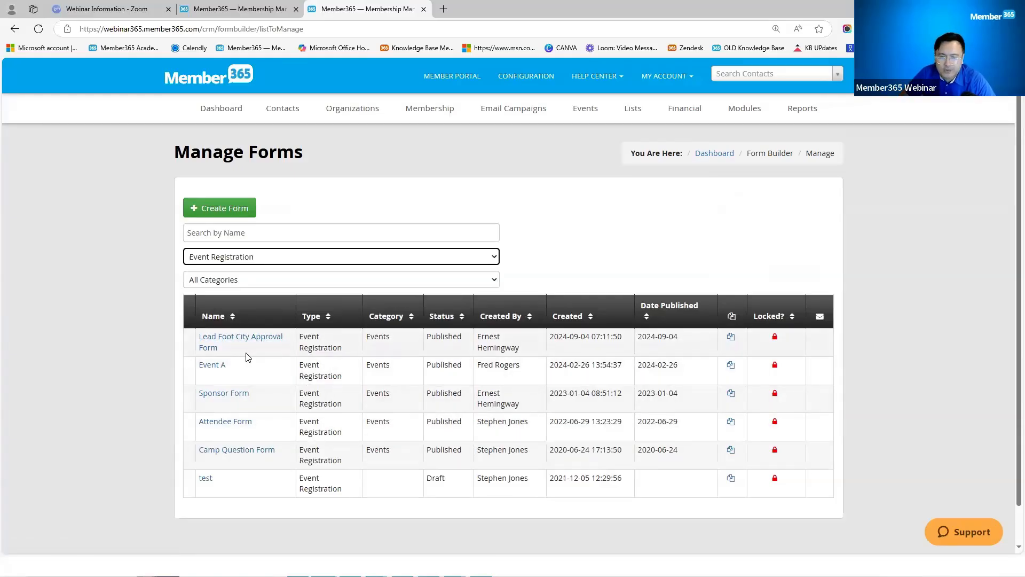
{"action": "left_click", "coordinate": [264, 11]}
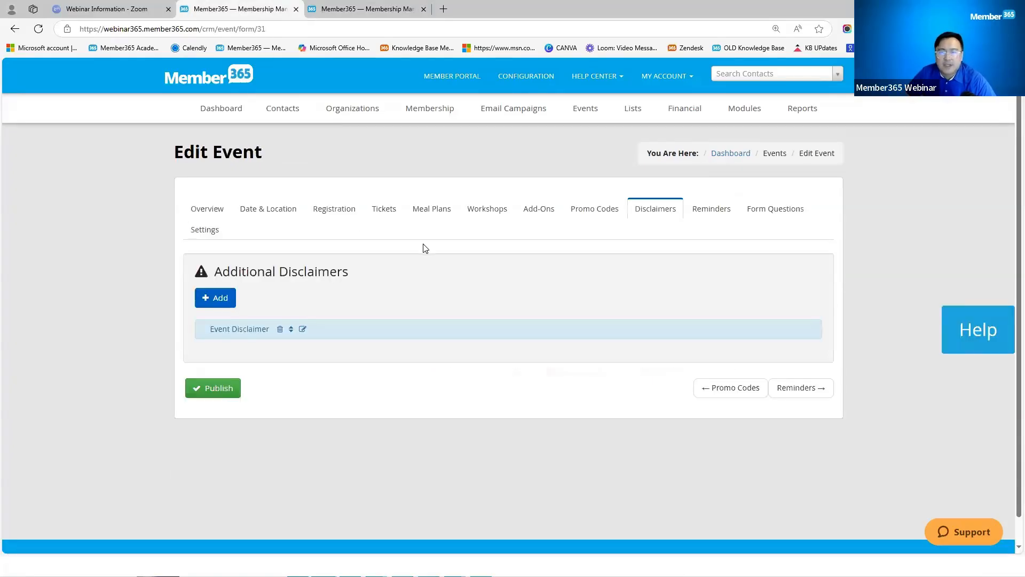
Step: Set the event's Associated Form under Form Questions to Attendee Form
{"action": "left_click", "coordinate": [768, 214]}
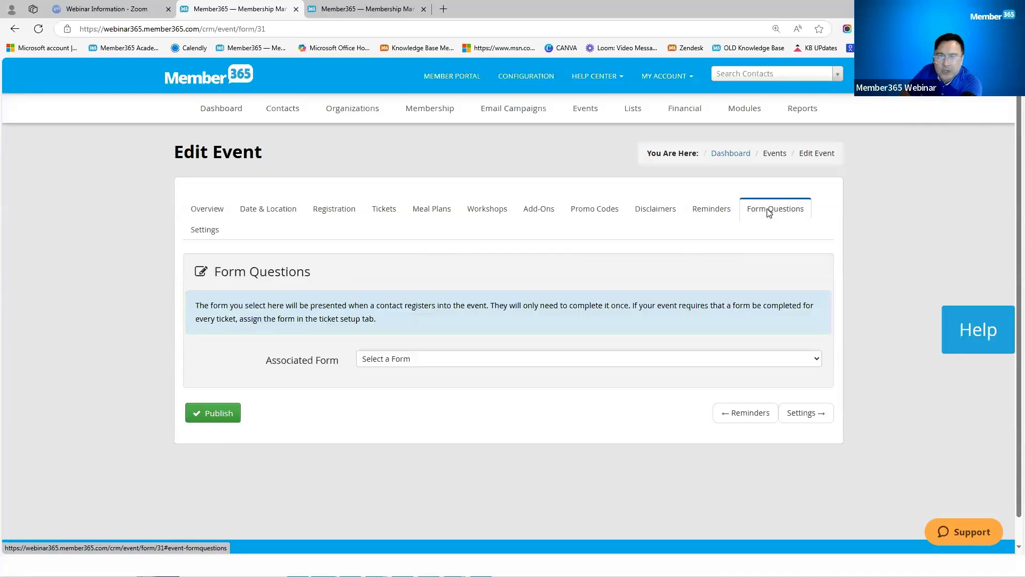
{"action": "left_click", "coordinate": [479, 364]}
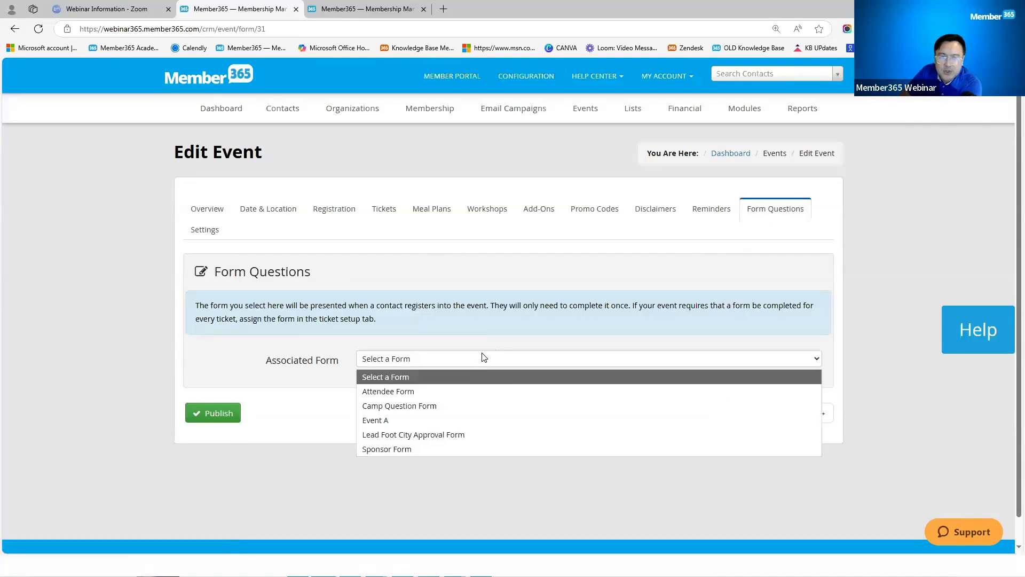
{"action": "left_click", "coordinate": [456, 390]}
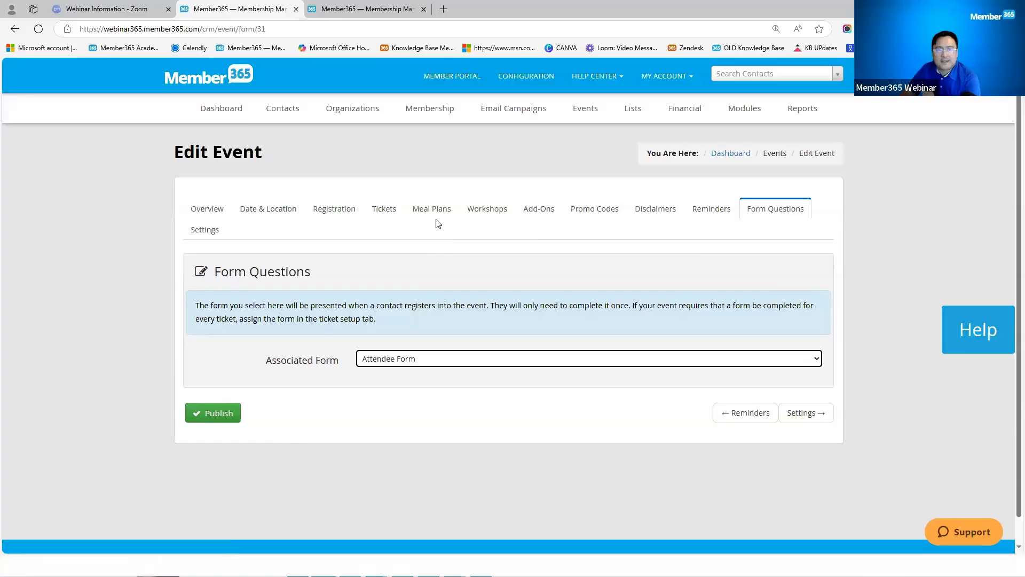
Step: Compare the Tickets and Form Questions tabs, finishing on the event's ticket list
{"action": "left_click", "coordinate": [387, 208]}
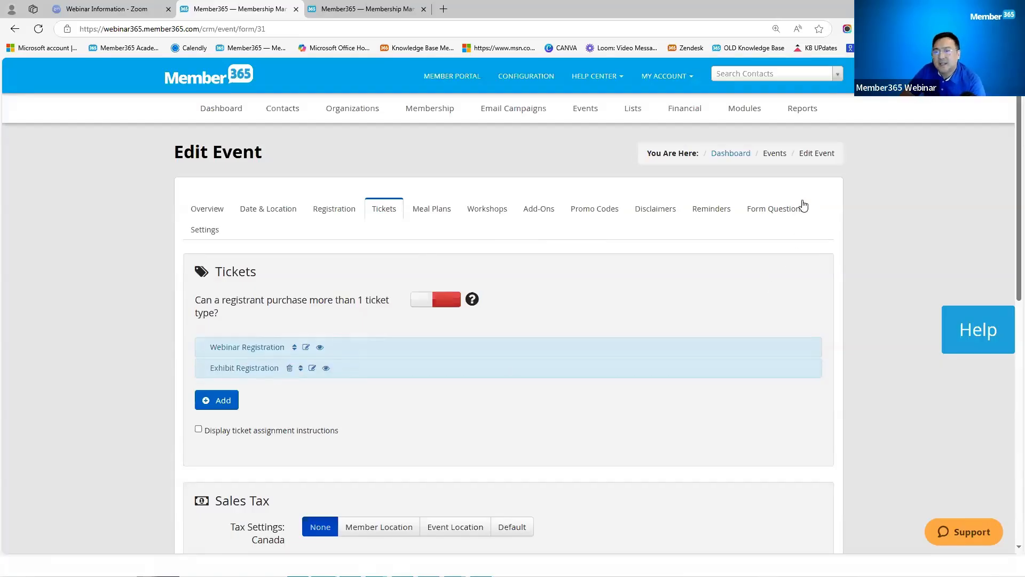
{"action": "left_click", "coordinate": [781, 210]}
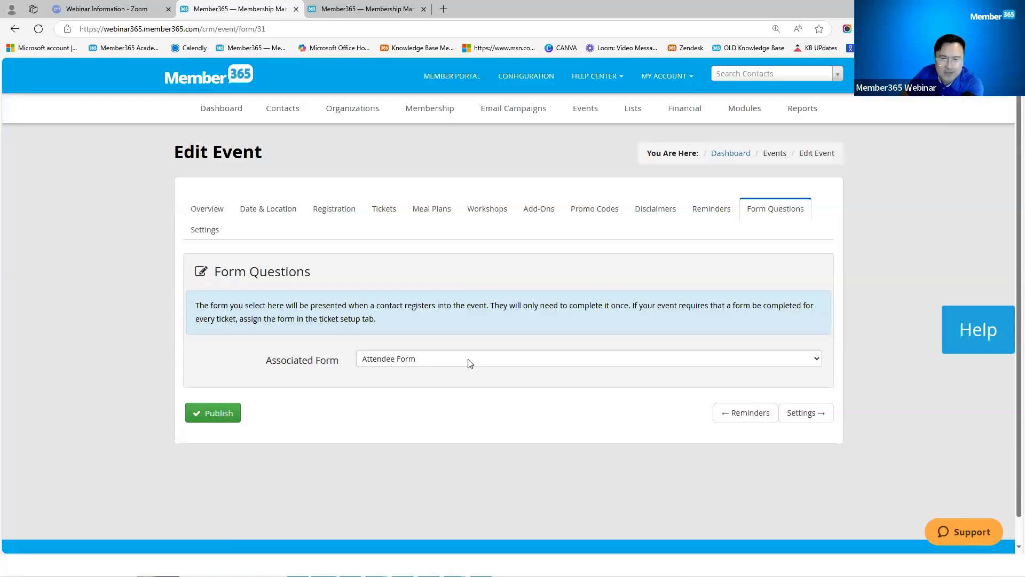
{"action": "left_click", "coordinate": [392, 209]}
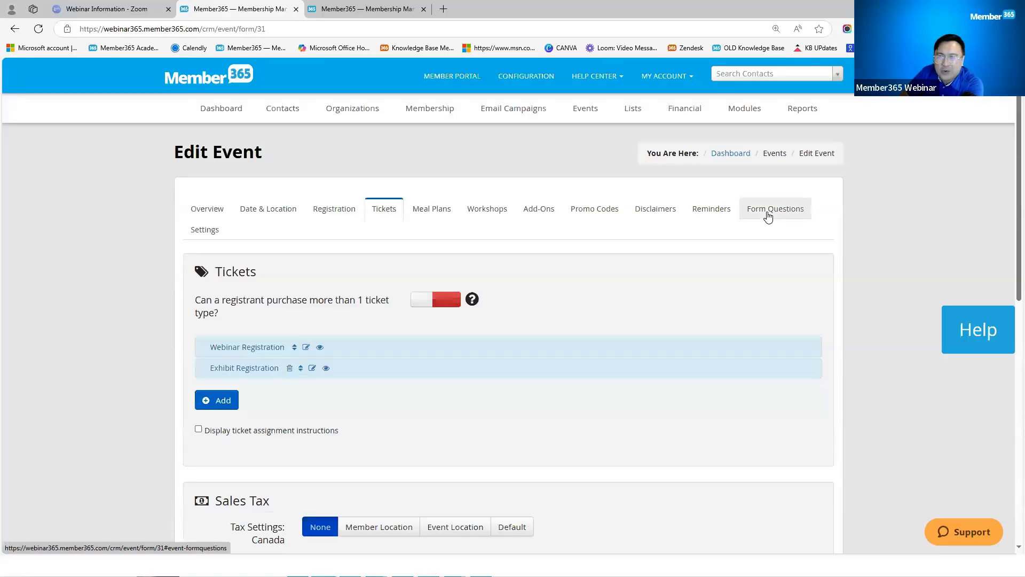
{"action": "left_click", "coordinate": [769, 217]}
{"action": "left_click", "coordinate": [394, 213]}
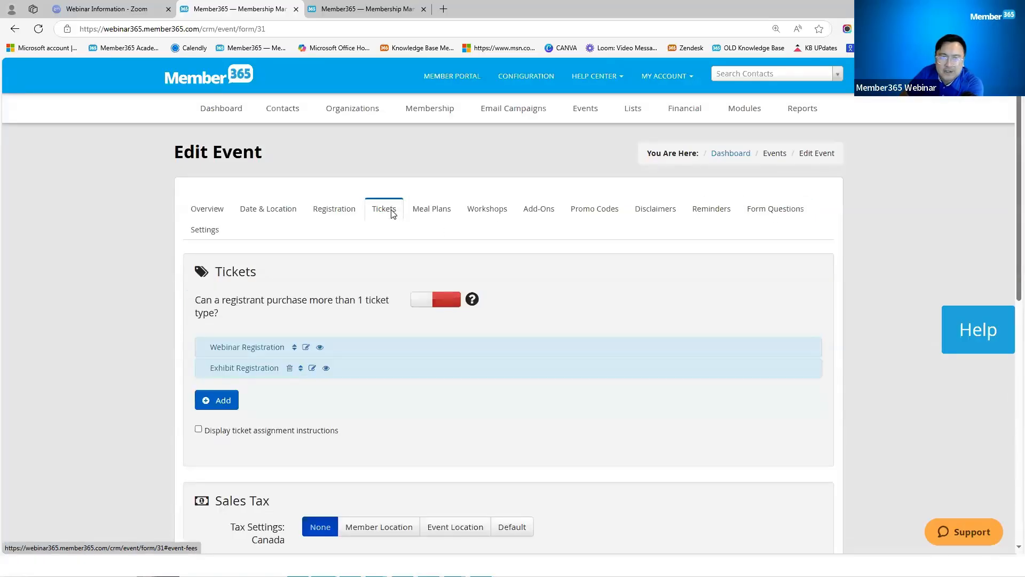
{"action": "left_click", "coordinate": [777, 213]}
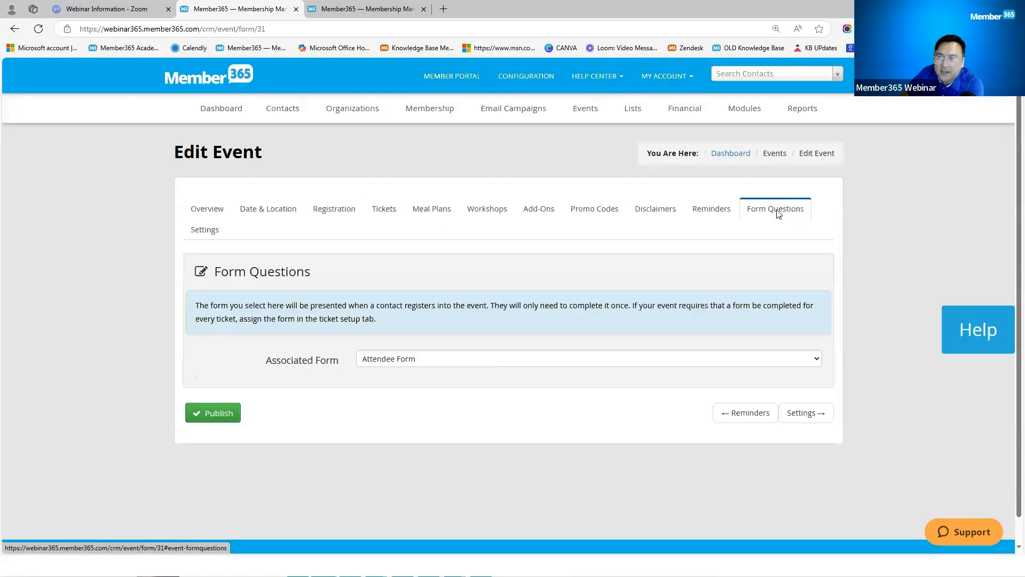
{"action": "left_click", "coordinate": [386, 212]}
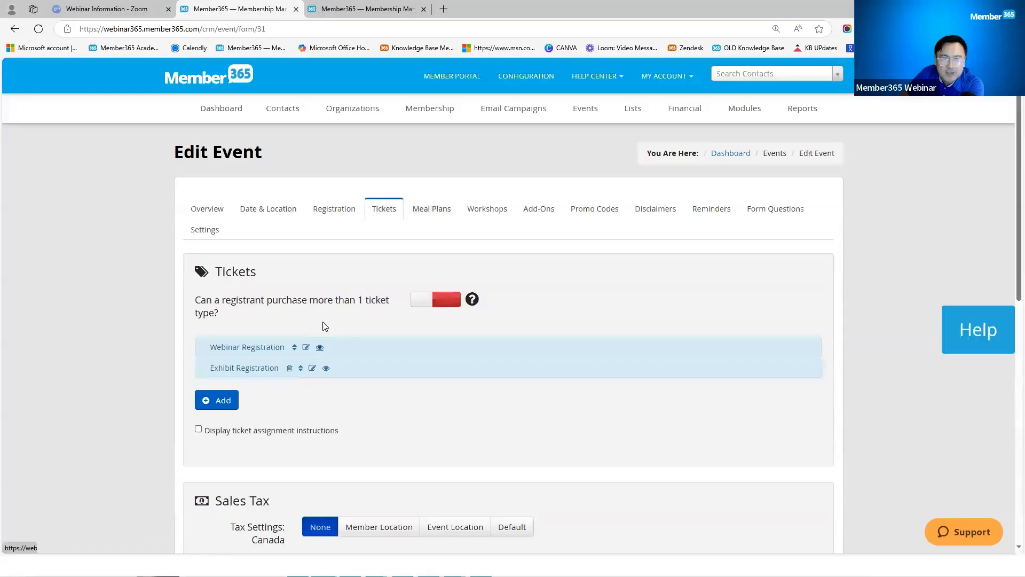
{"action": "left_click", "coordinate": [307, 348]}
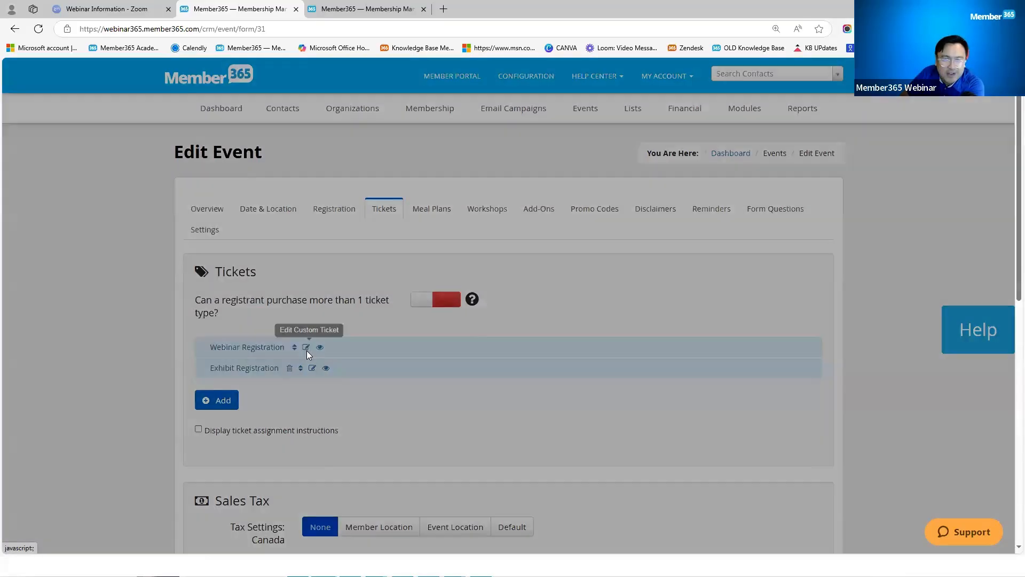
{"action": "left_click_drag", "start_coordinate": [293, 343], "coordinate": [372, 348]}
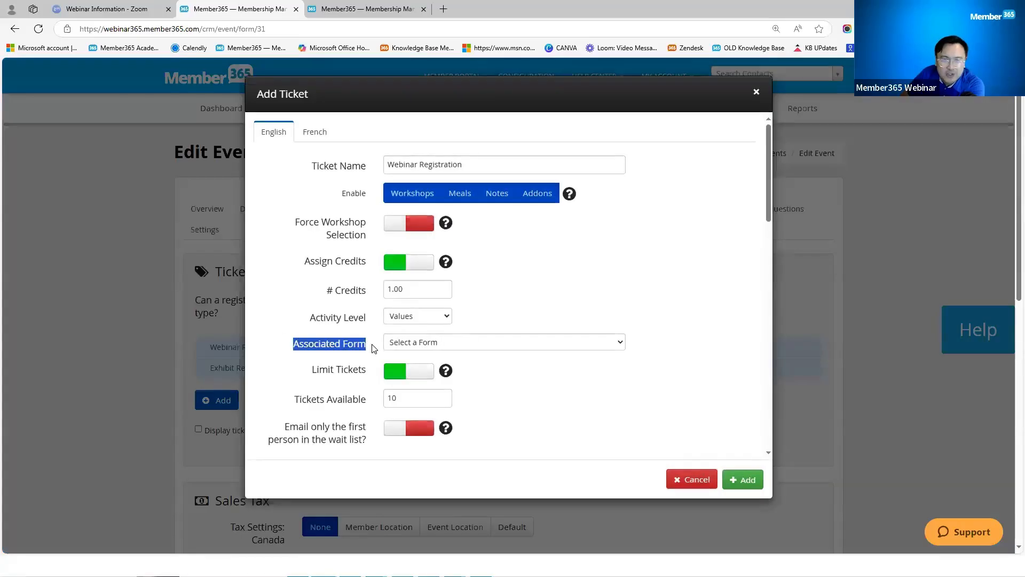
{"action": "left_click", "coordinate": [465, 346]}
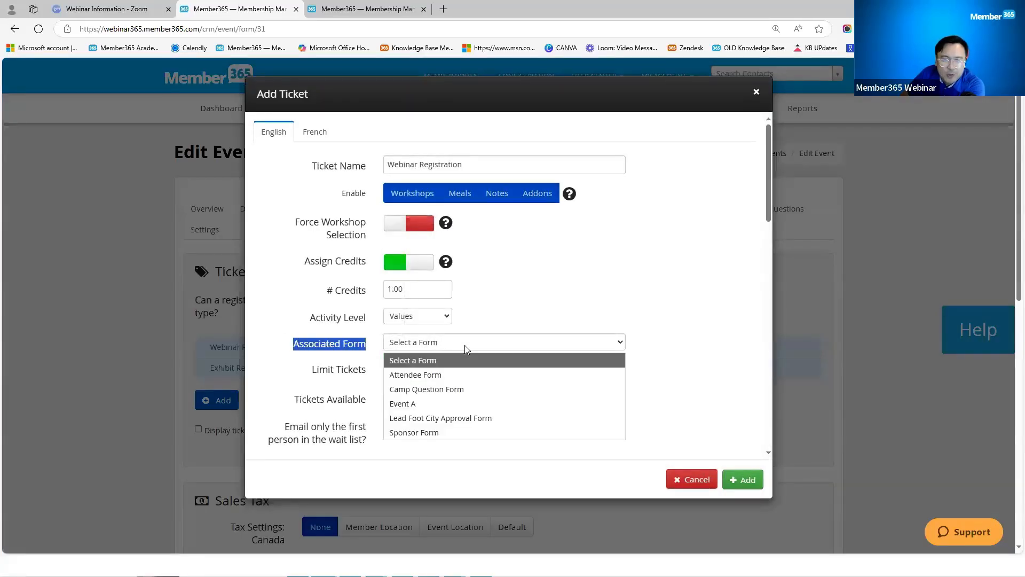
{"action": "left_click", "coordinate": [451, 375]}
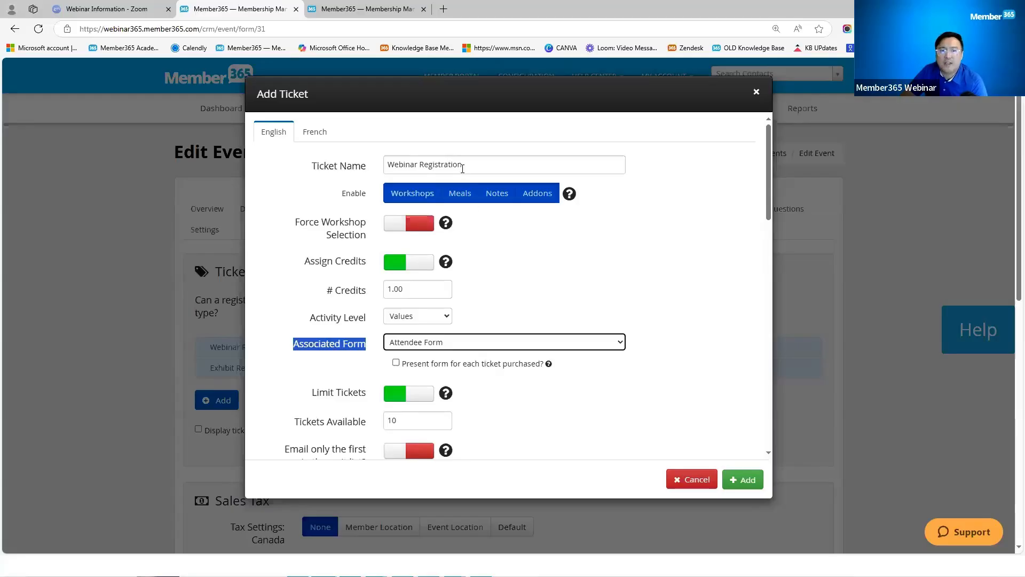
{"action": "left_click_drag", "start_coordinate": [526, 163], "coordinate": [392, 169]}
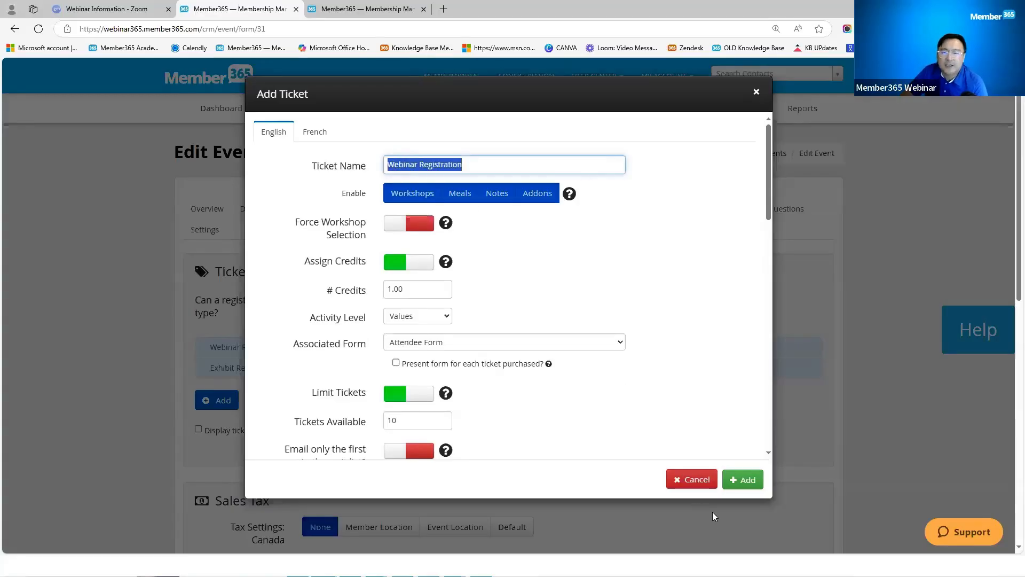
{"action": "left_click", "coordinate": [691, 479]}
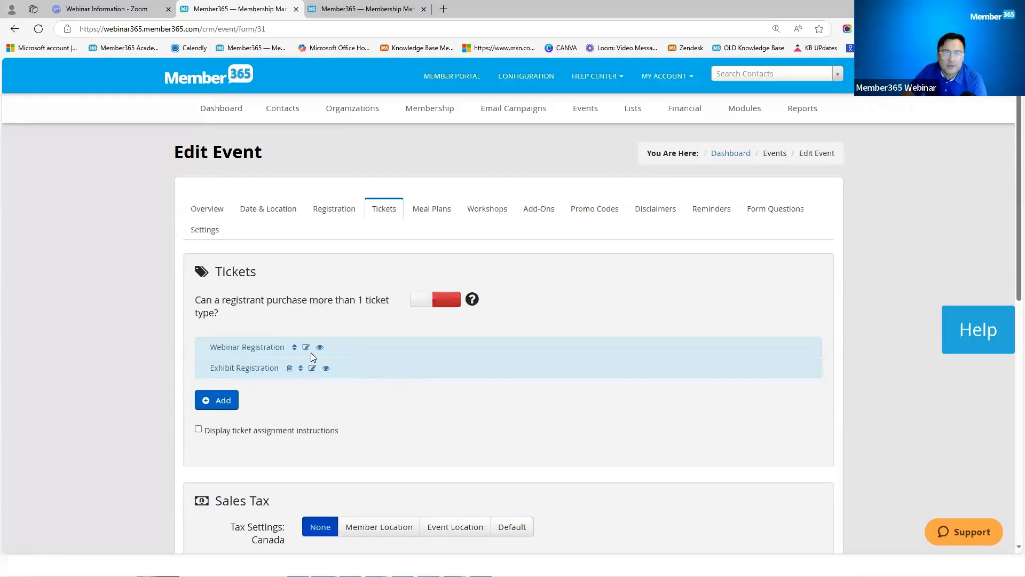
{"action": "left_click", "coordinate": [307, 349]}
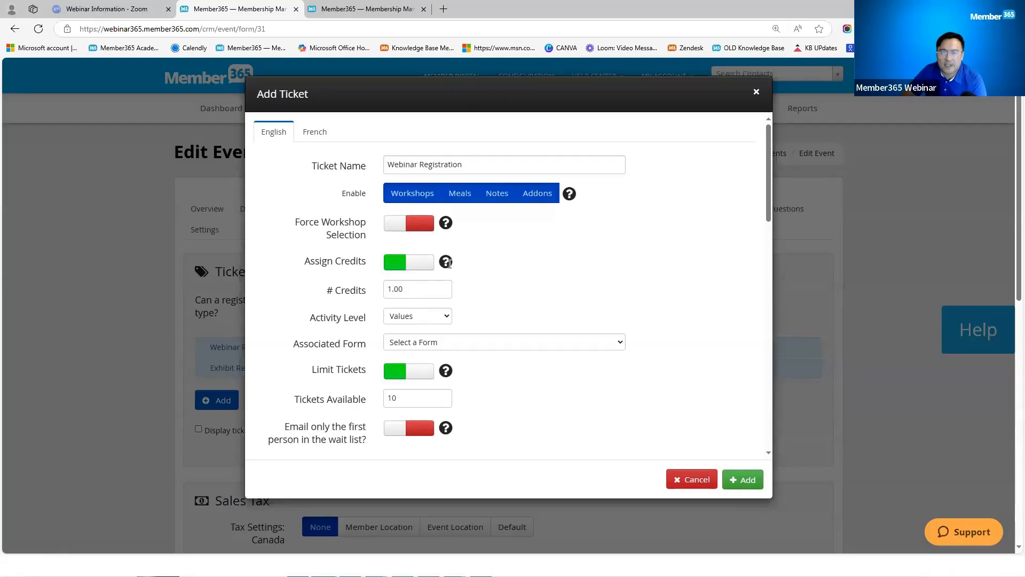
{"action": "triple_click", "coordinate": [467, 165]}
{"action": "left_click", "coordinate": [756, 93]}
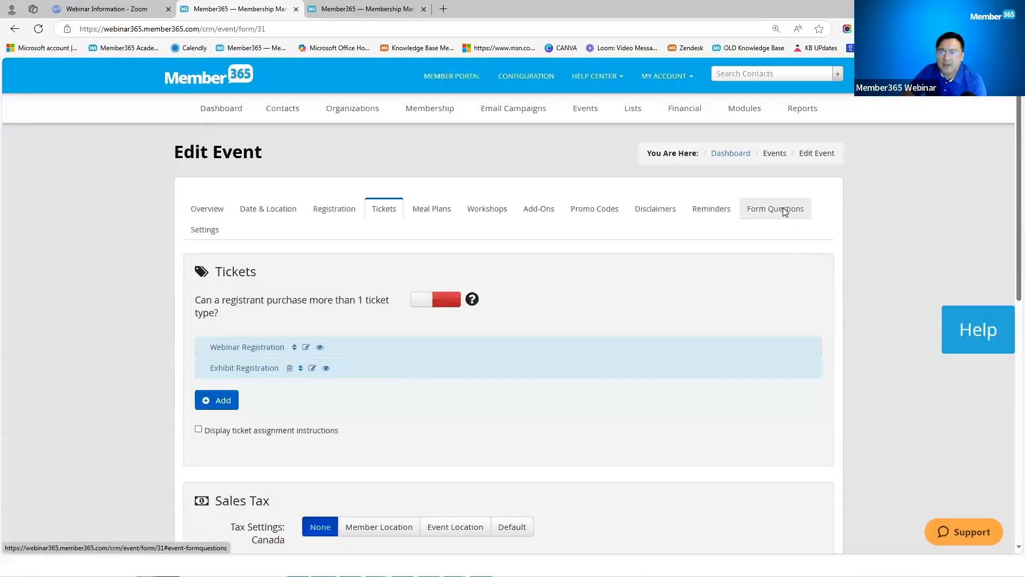
{"action": "left_click", "coordinate": [783, 209]}
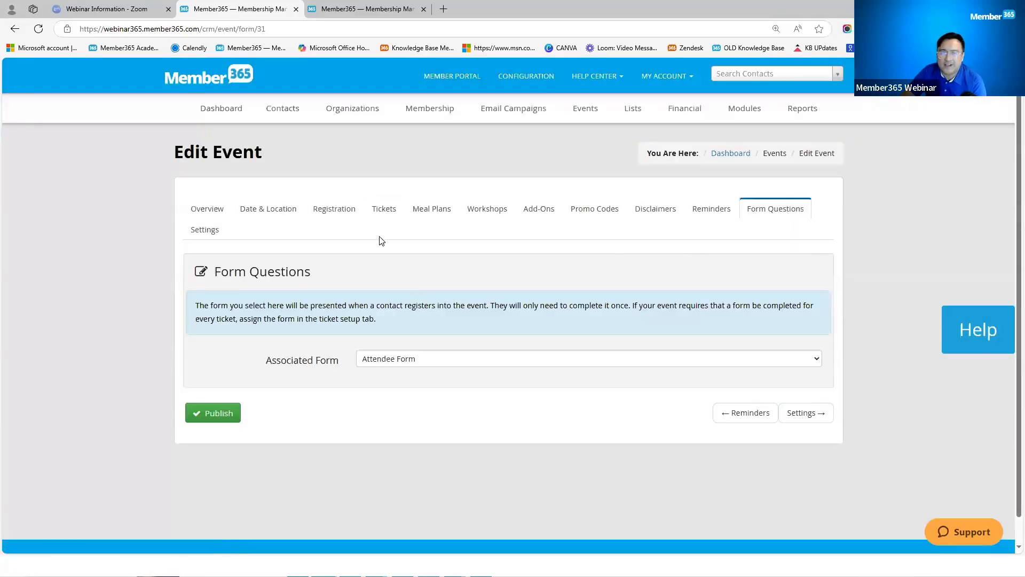
{"action": "left_click", "coordinate": [394, 214]}
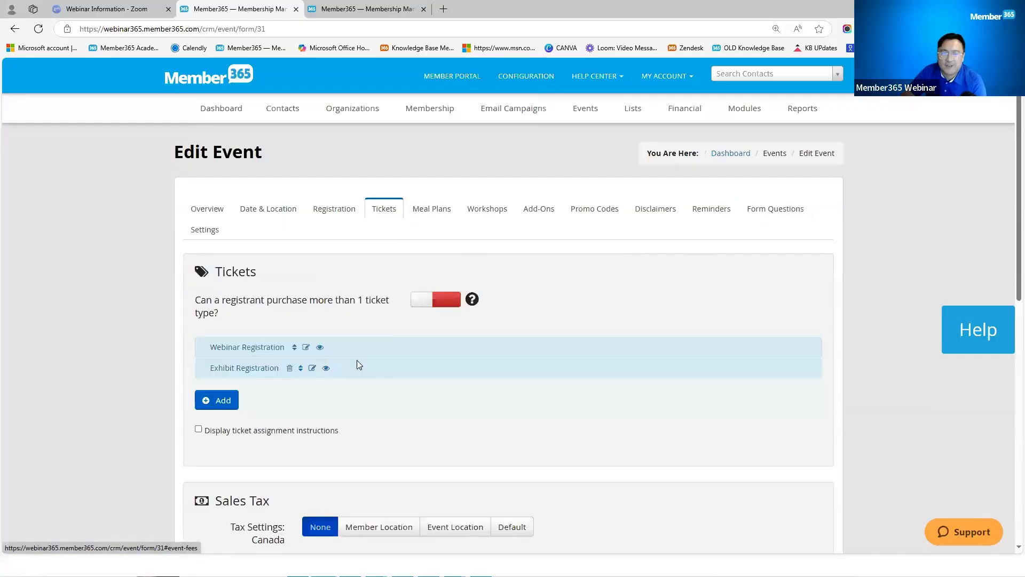
{"action": "left_click", "coordinate": [306, 347]}
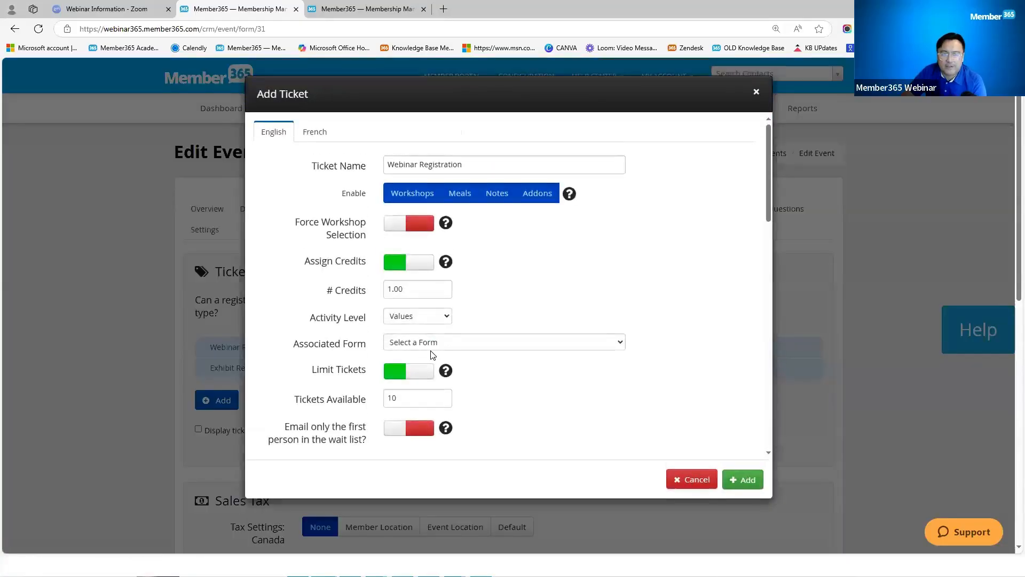
{"action": "left_click", "coordinate": [692, 474]}
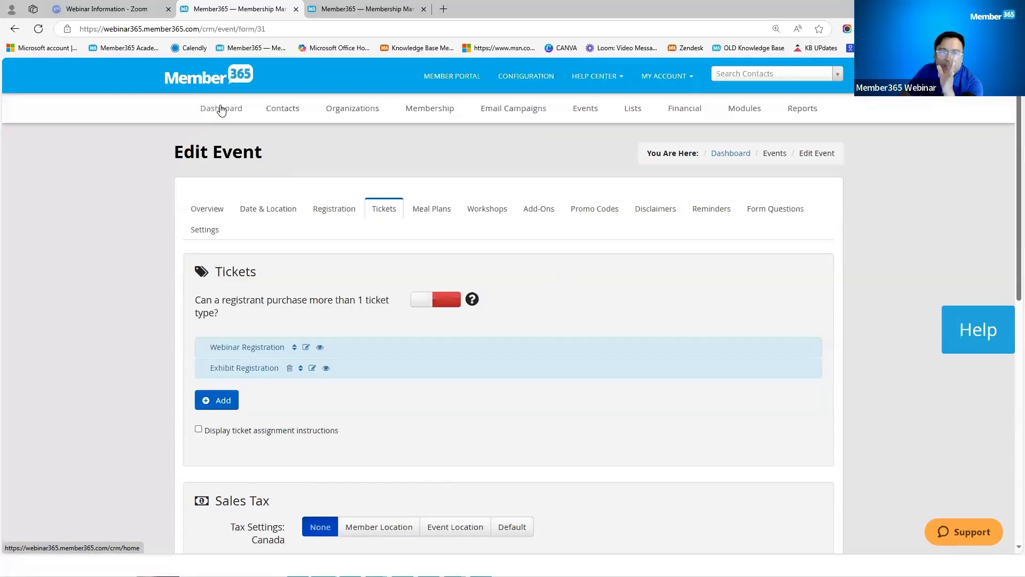
Step: Open the event's Registration settings and scroll down to the Public Registration Link
{"action": "left_click", "coordinate": [350, 210]}
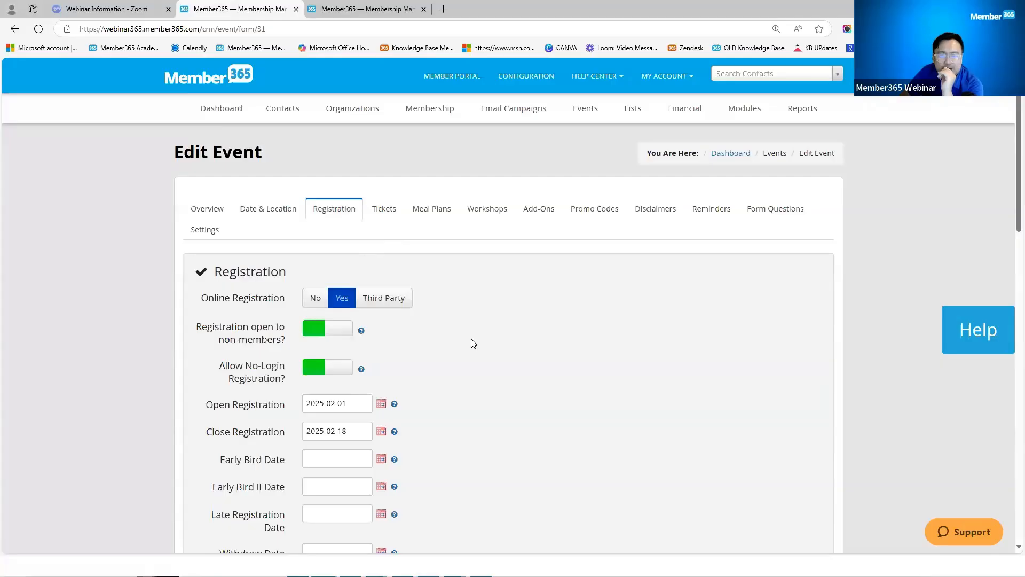
{"action": "scroll", "coordinate": [473, 343], "scroll_direction": "down", "scroll_amount": 2}
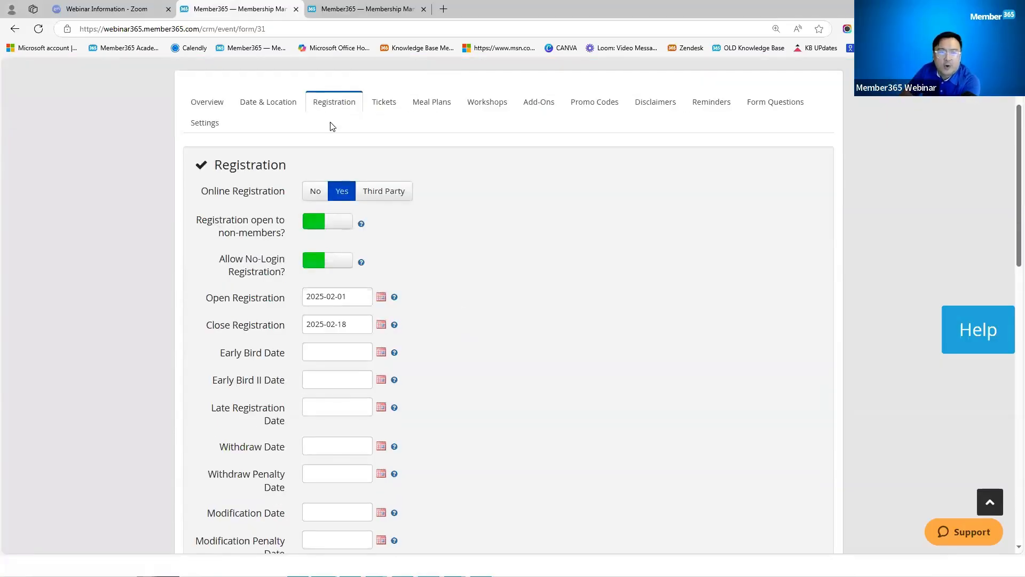
{"action": "scroll", "coordinate": [467, 362], "scroll_direction": "down", "scroll_amount": 4}
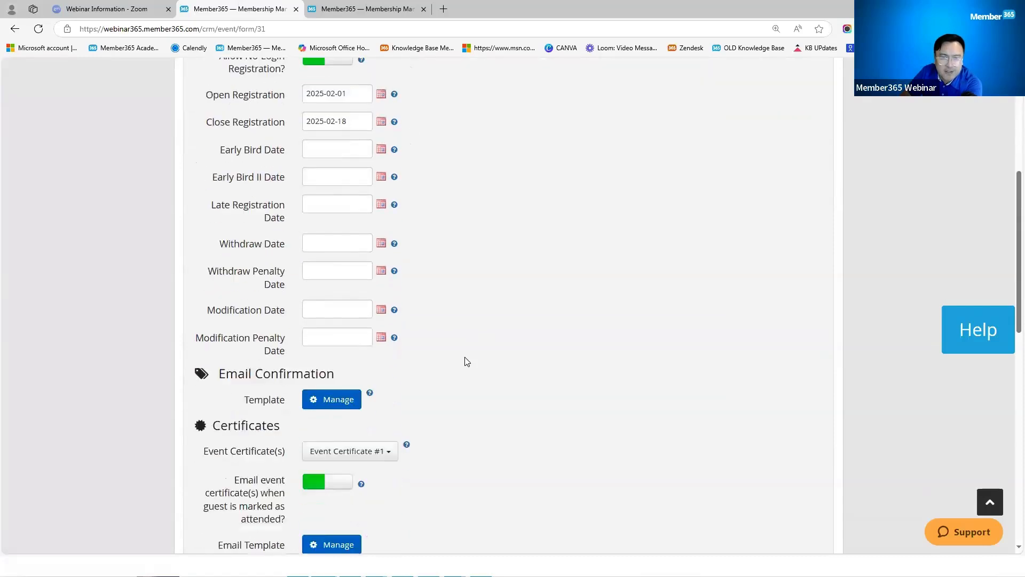
{"action": "scroll", "coordinate": [467, 361], "scroll_direction": "down", "scroll_amount": 2}
{"action": "scroll", "coordinate": [446, 363], "scroll_direction": "down", "scroll_amount": 7}
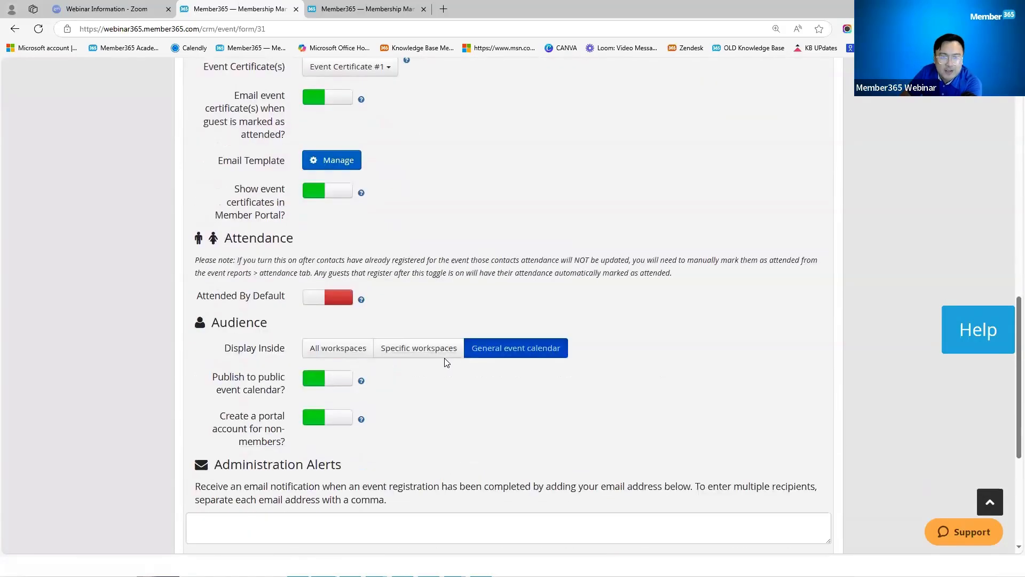
{"action": "scroll", "coordinate": [374, 468], "scroll_direction": "down", "scroll_amount": 1}
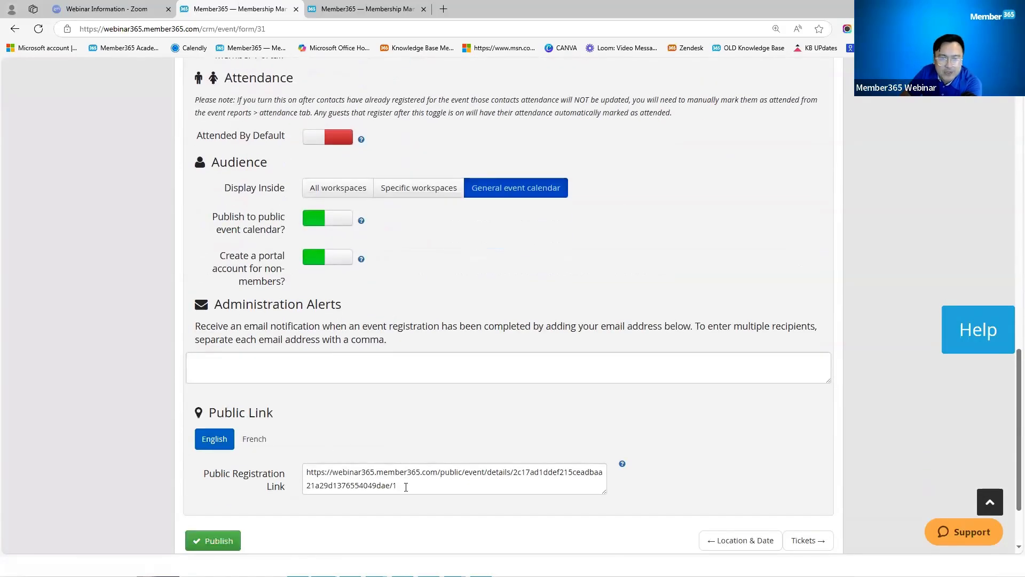
{"action": "left_click", "coordinate": [327, 477]}
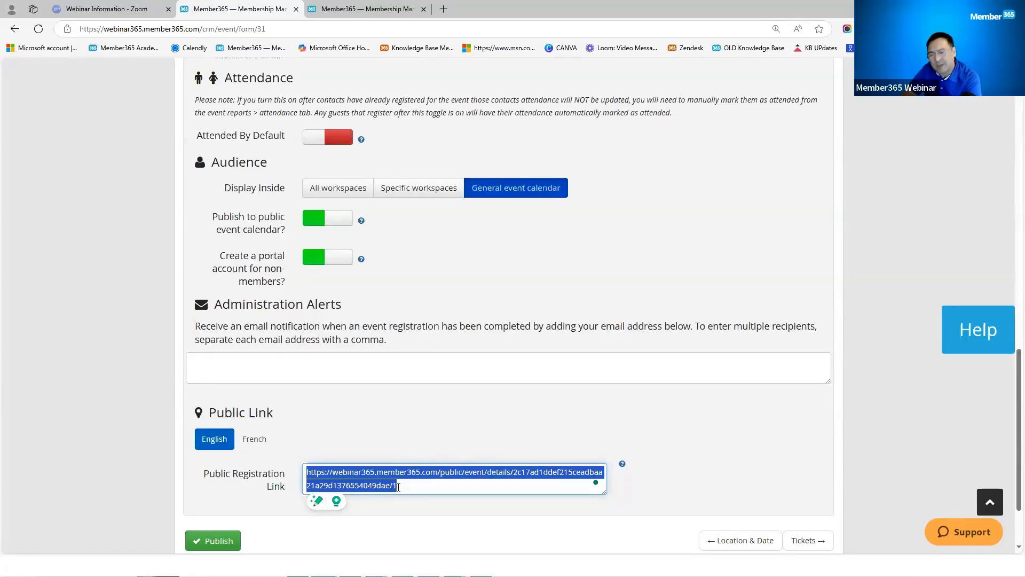
Step: Select the entire public registration link and open a new blank browser tab
{"action": "scroll", "coordinate": [408, 353], "scroll_direction": "up", "scroll_amount": 20}
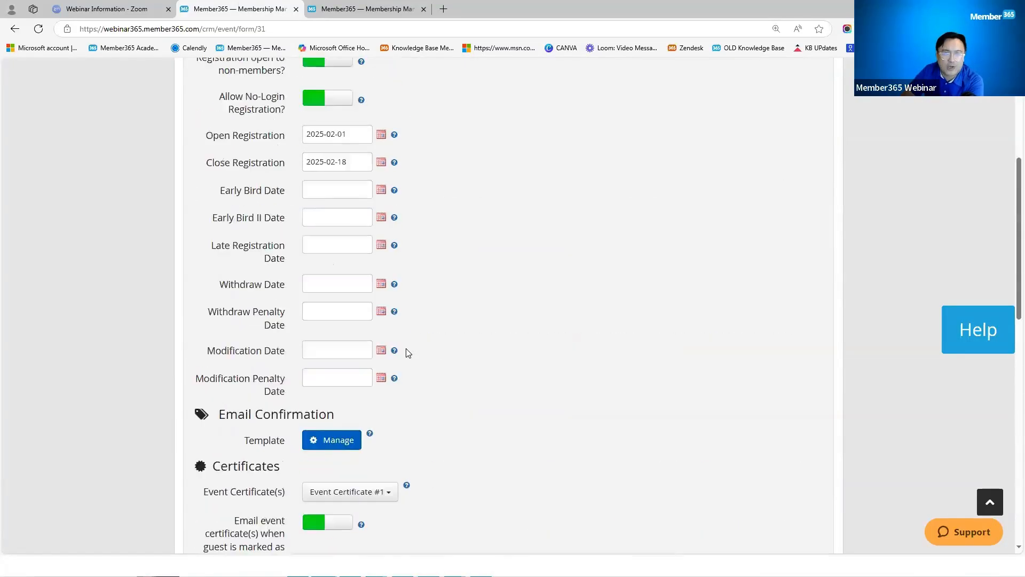
{"action": "scroll", "coordinate": [406, 354], "scroll_direction": "down", "scroll_amount": 12}
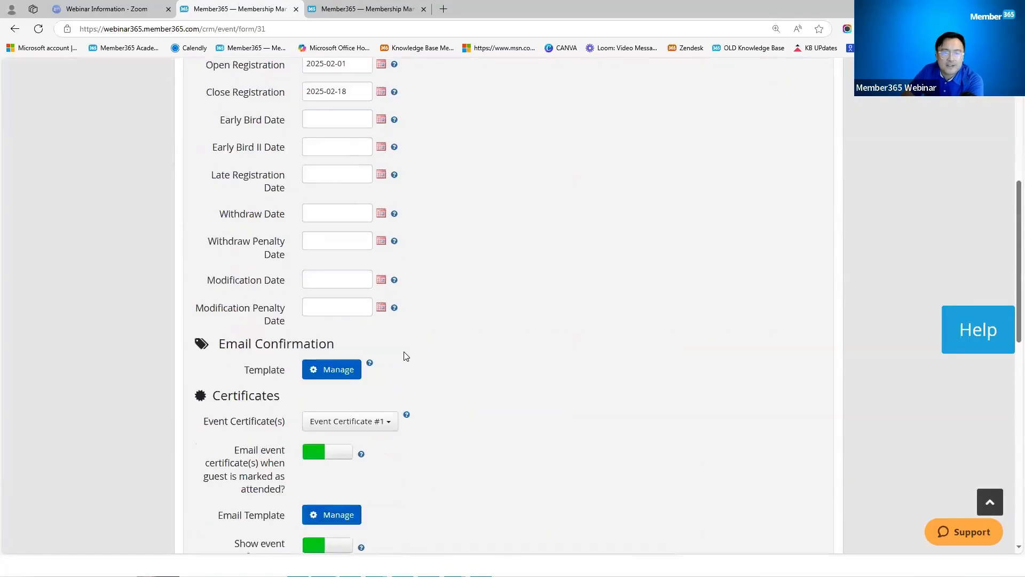
{"action": "scroll", "coordinate": [385, 473], "scroll_direction": "down", "scroll_amount": 4}
{"action": "left_click", "coordinate": [377, 432]}
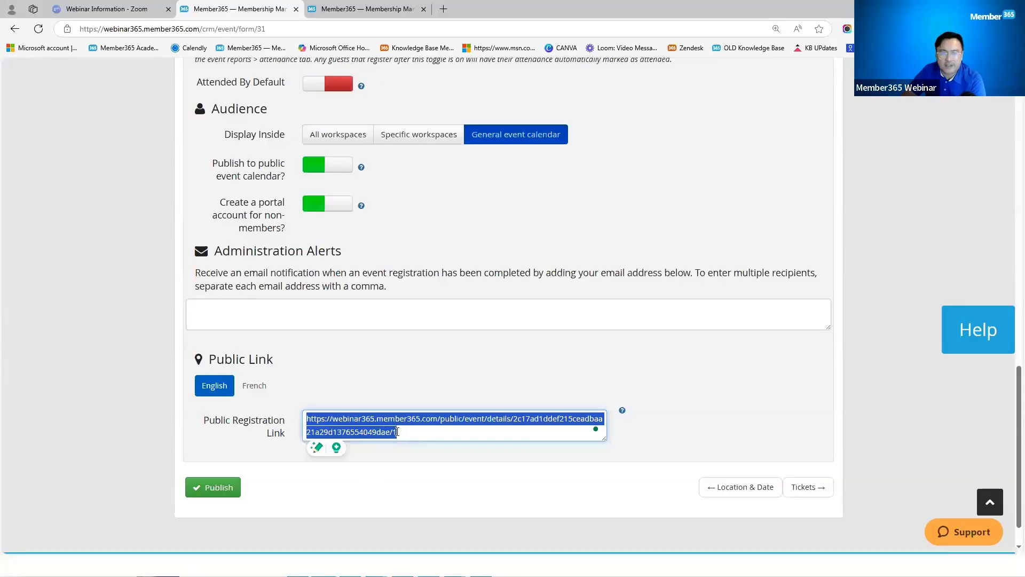
{"action": "left_click", "coordinate": [397, 432]}
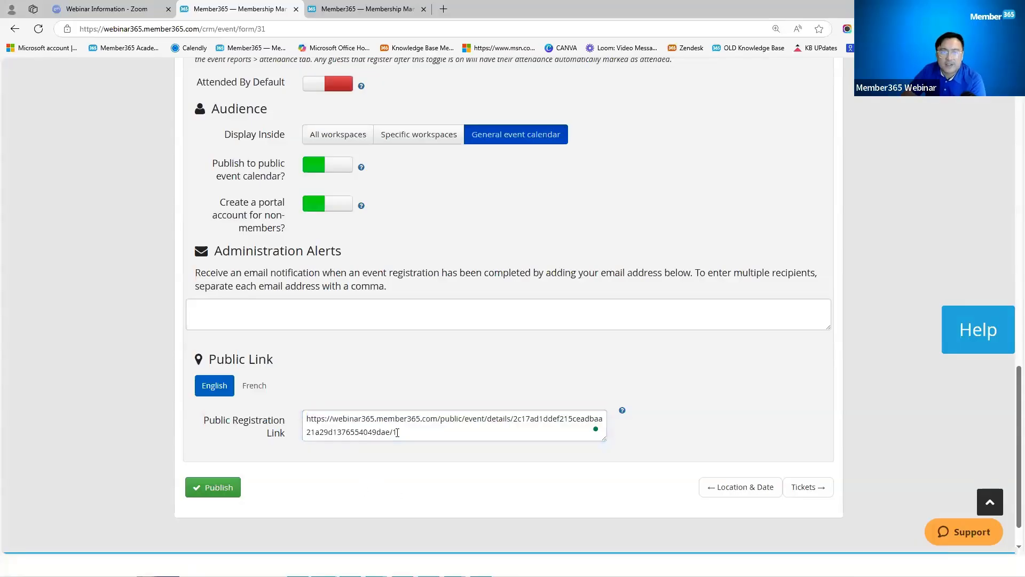
{"action": "left_click", "coordinate": [302, 419]}
{"action": "double_click", "coordinate": [301, 416]}
{"action": "left_click_drag", "start_coordinate": [302, 416], "coordinate": [373, 451]}
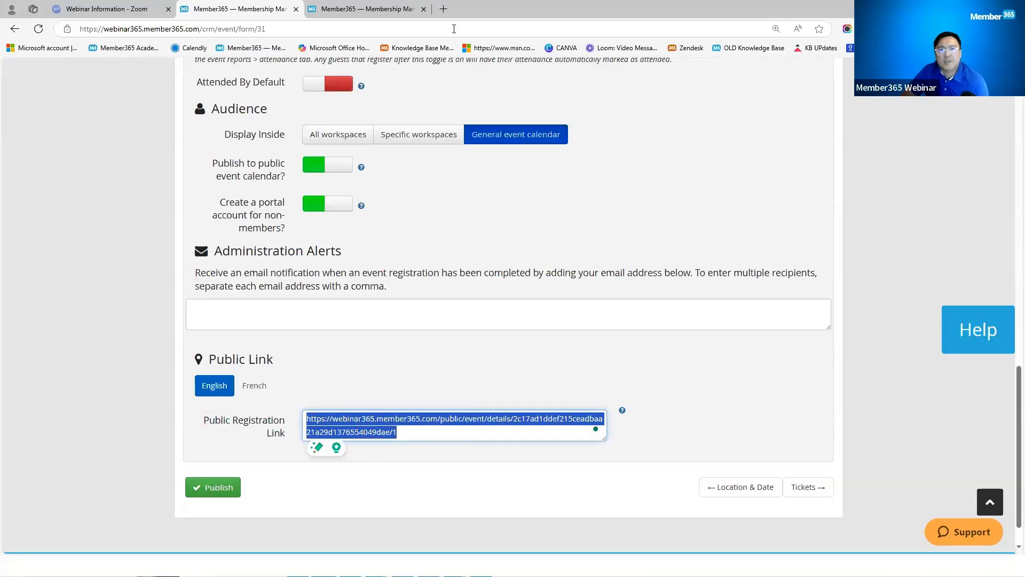
{"action": "key", "text": "ctrl+t"}
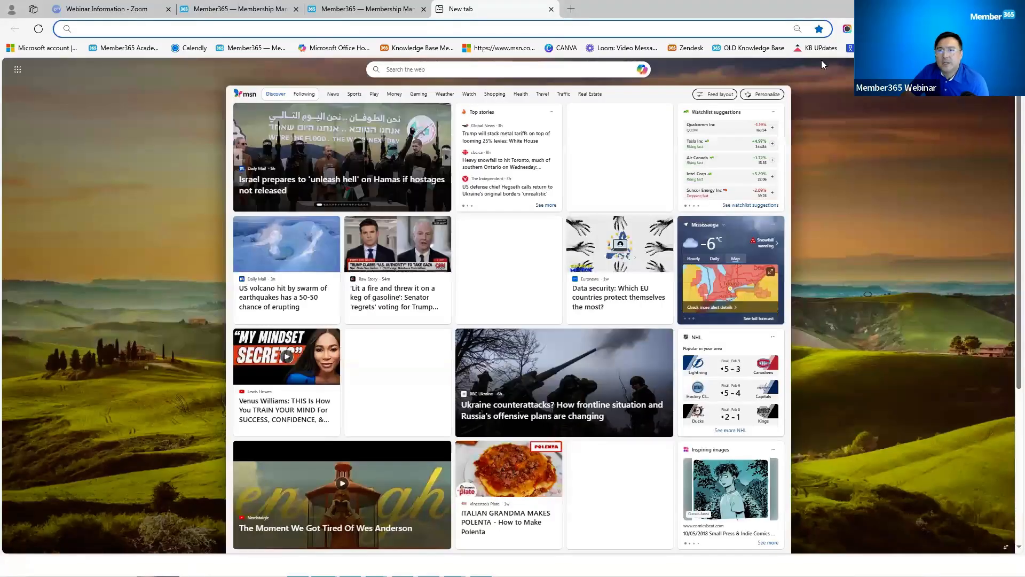
Step: Start registering for the Leadership Webinar in the private window with a saved email address
{"action": "key", "text": "alt+Tab"}
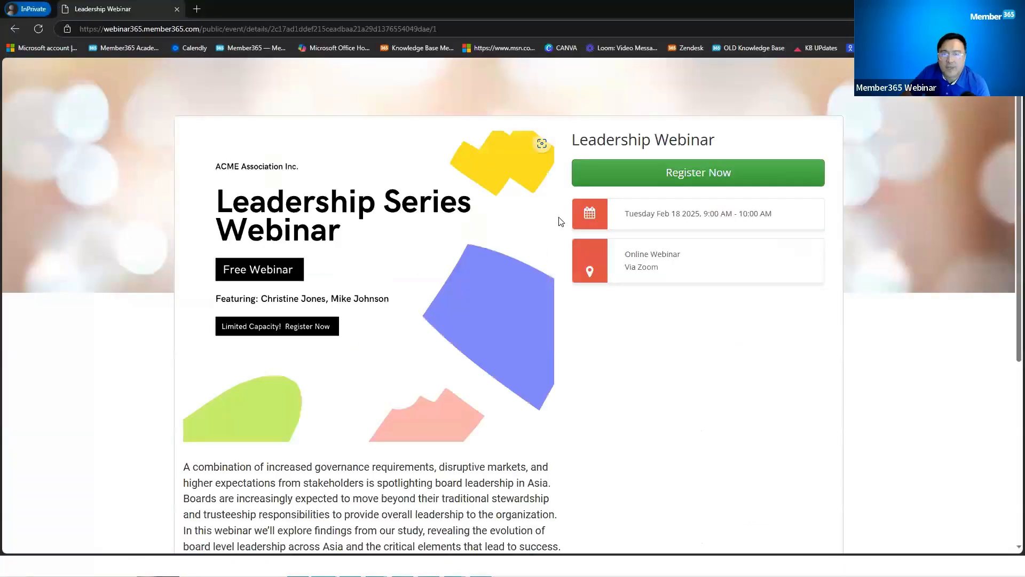
{"action": "left_click", "coordinate": [689, 173]}
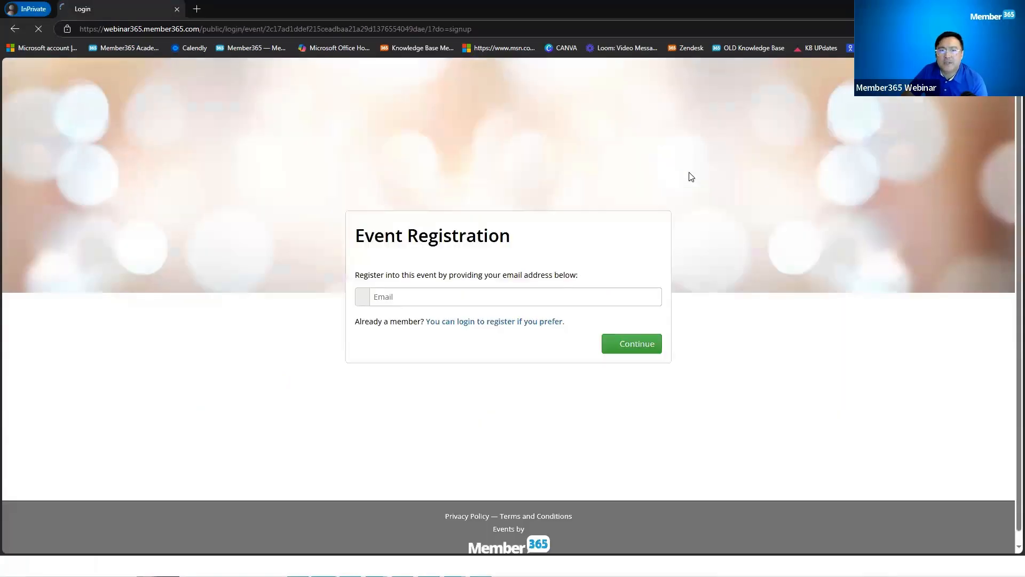
{"action": "left_click", "coordinate": [469, 297]}
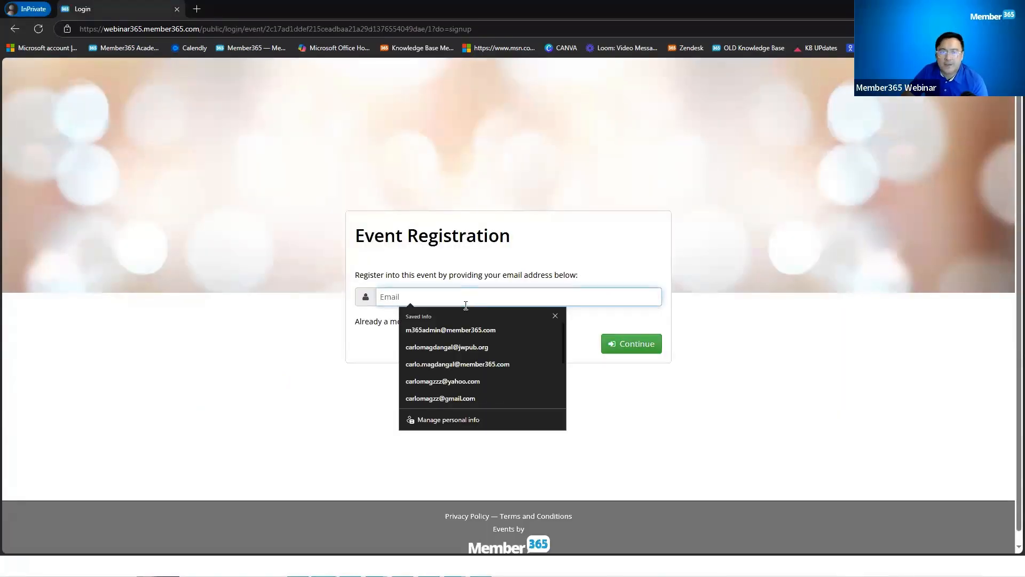
{"action": "left_click", "coordinate": [477, 322]}
{"action": "left_click", "coordinate": [426, 298]}
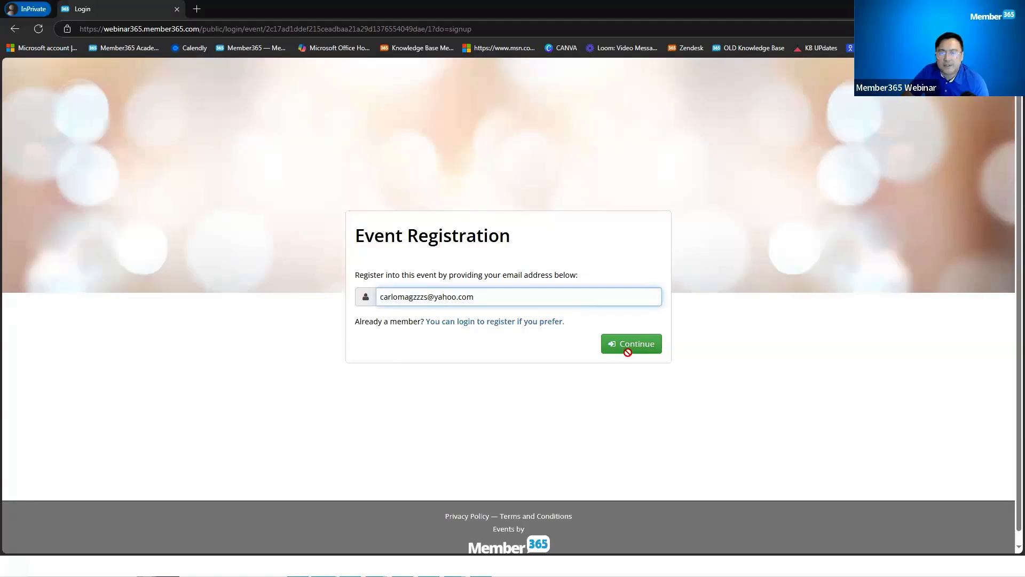
{"action": "left_click", "coordinate": [628, 351]}
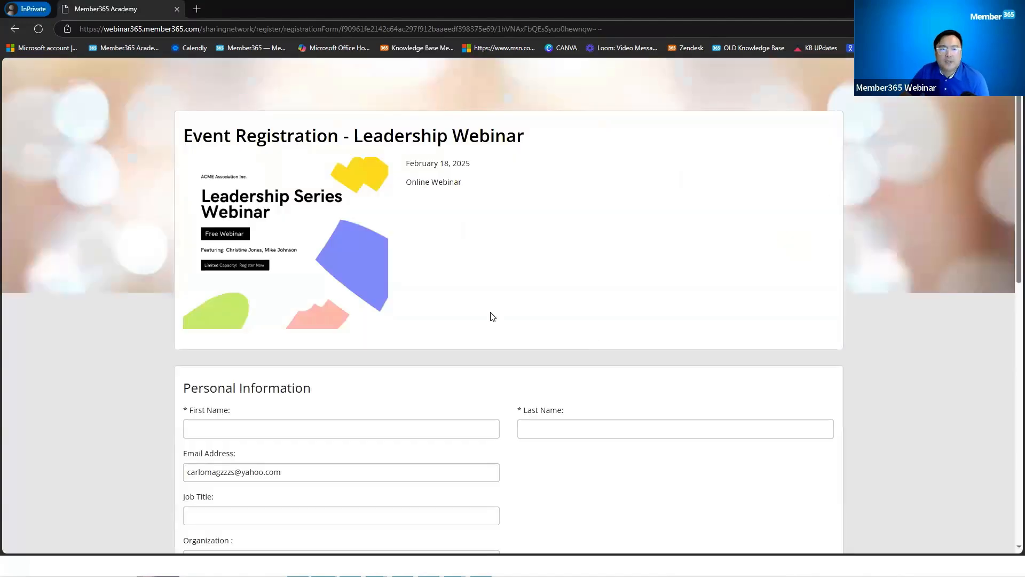
Step: Autofill the attendee's details and Ottawa, Canada billing address, choose Member365, and accept email communication
{"action": "scroll", "coordinate": [321, 280], "scroll_direction": "down", "scroll_amount": 3}
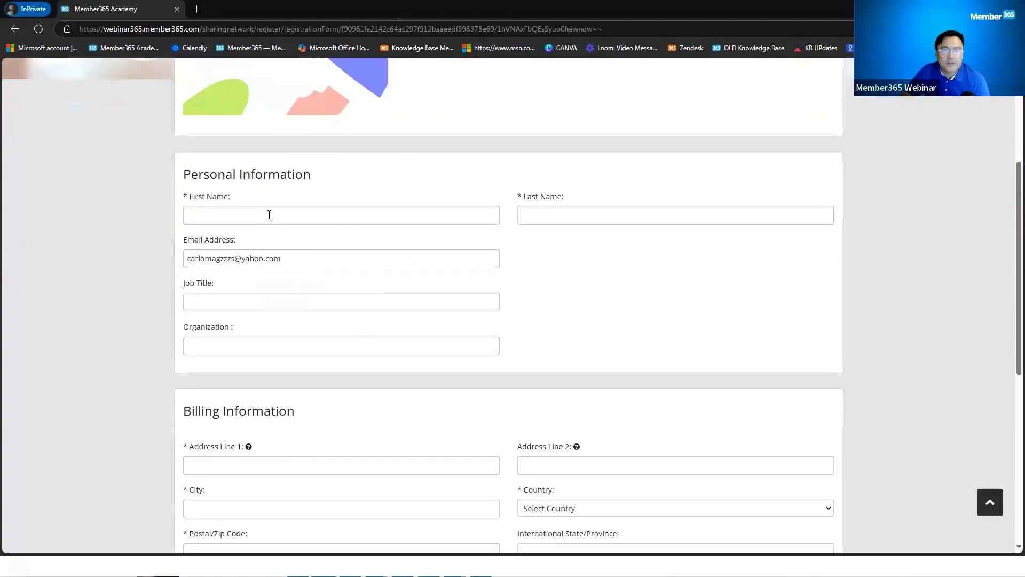
{"action": "left_click", "coordinate": [269, 214]}
{"action": "left_click", "coordinate": [266, 261]}
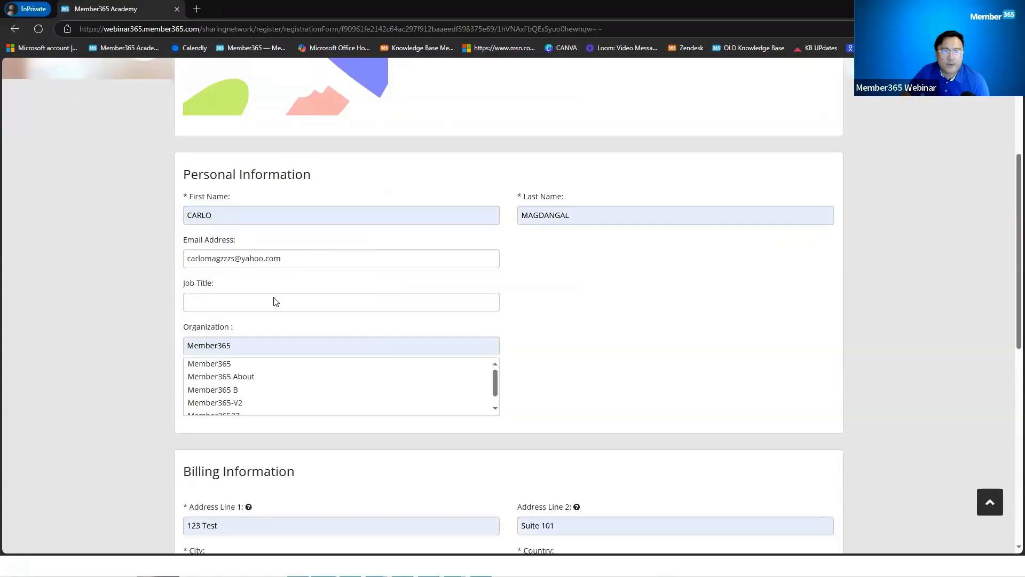
{"action": "left_click", "coordinate": [428, 349]}
{"action": "left_click", "coordinate": [628, 358]}
{"action": "left_click", "coordinate": [299, 364]}
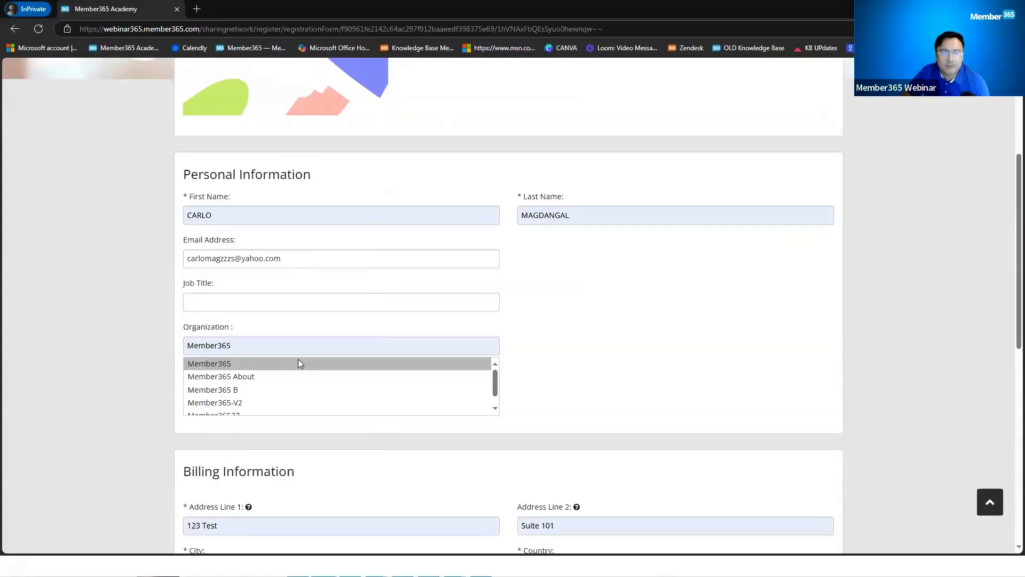
{"action": "scroll", "coordinate": [323, 337], "scroll_direction": "down", "scroll_amount": 3}
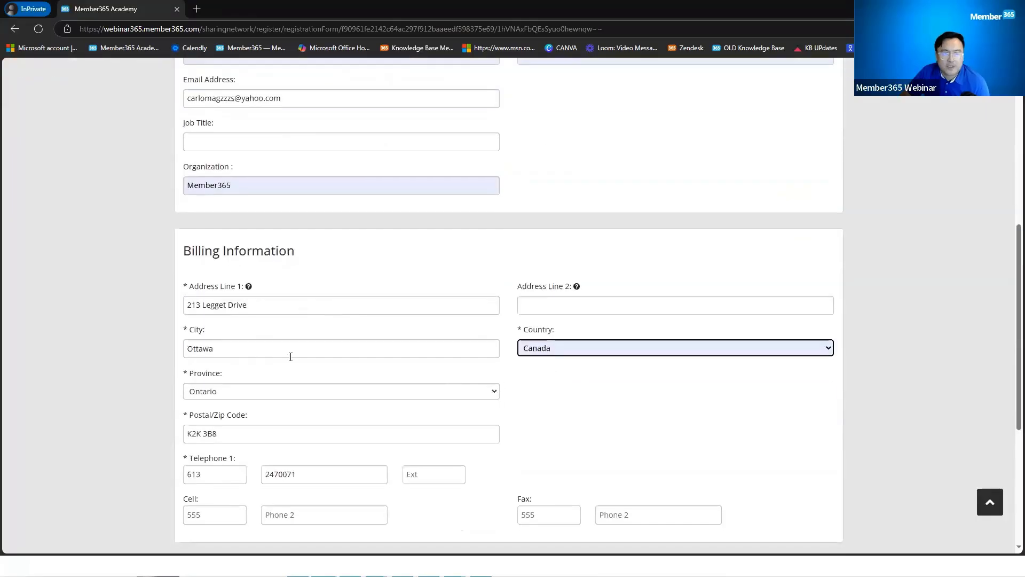
{"action": "scroll", "coordinate": [291, 357], "scroll_direction": "down", "scroll_amount": 2}
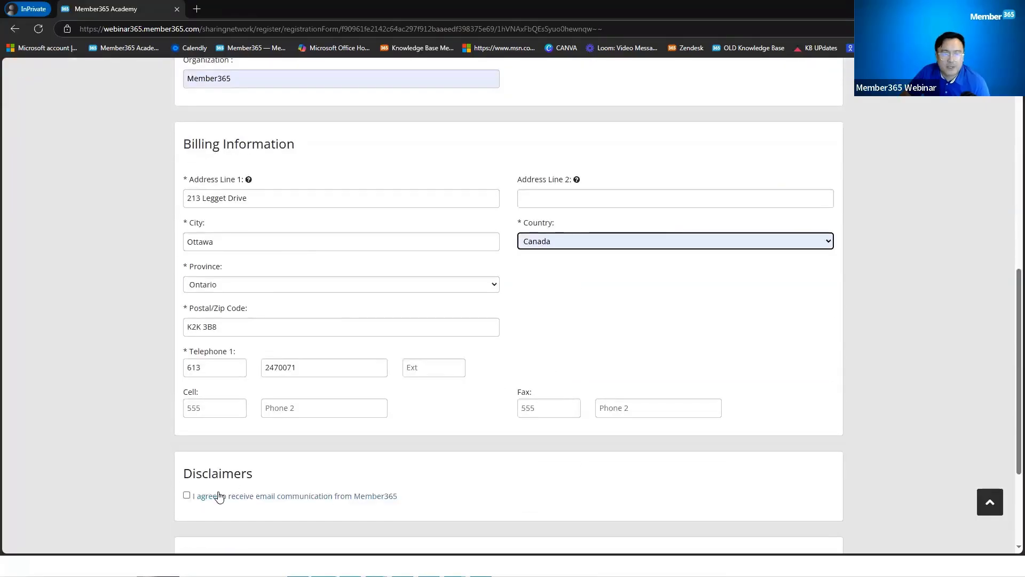
{"action": "scroll", "coordinate": [288, 470], "scroll_direction": "down", "scroll_amount": 2}
{"action": "left_click", "coordinate": [186, 389]}
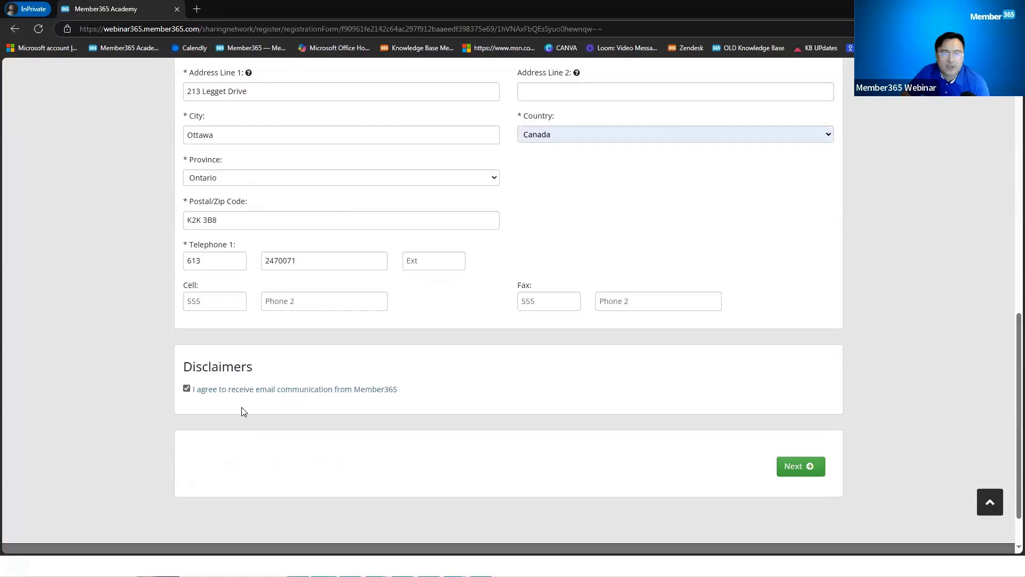
Step: Submit the details, order one Webinar Registration - Regular Fee ticket at $29.99, and confirm it
{"action": "left_click", "coordinate": [799, 469]}
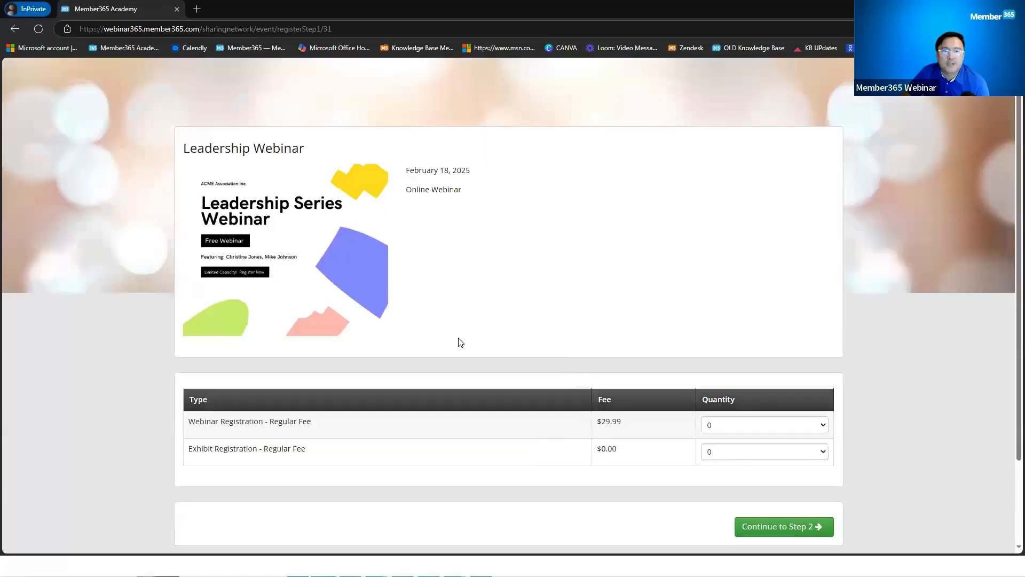
{"action": "scroll", "coordinate": [636, 360], "scroll_direction": "down", "scroll_amount": 1}
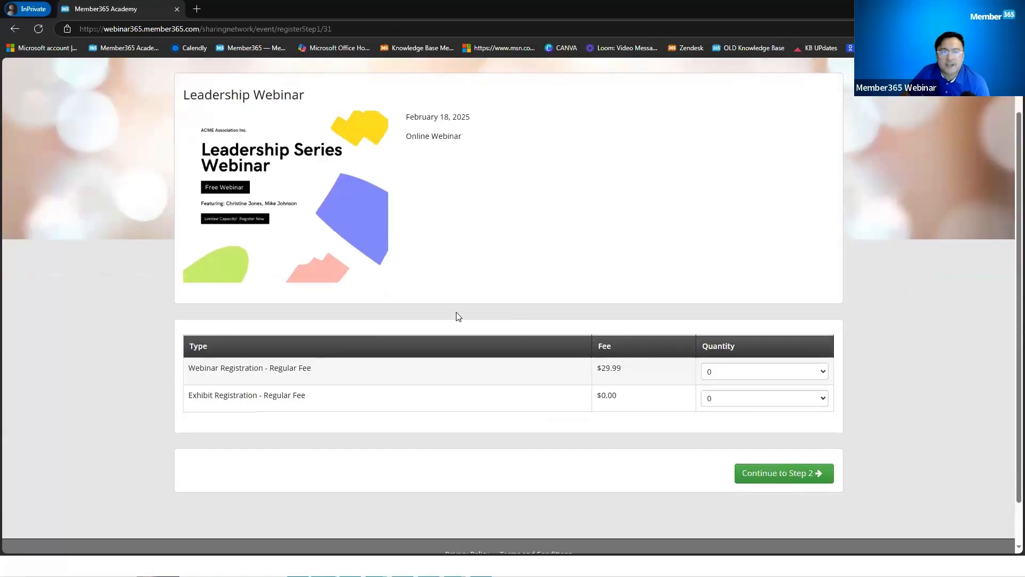
{"action": "left_click", "coordinate": [763, 373]}
{"action": "left_click", "coordinate": [731, 404]}
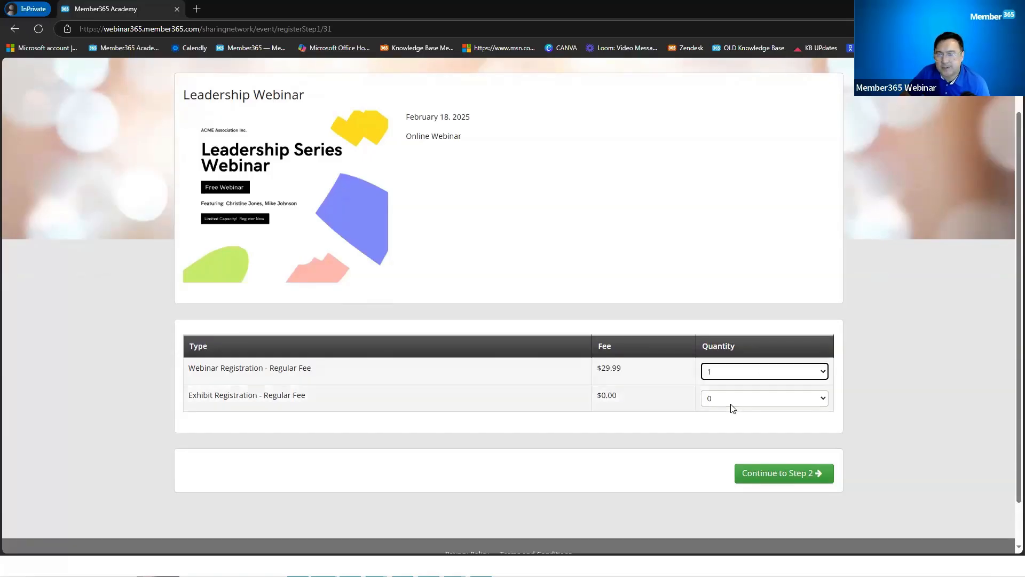
{"action": "left_click", "coordinate": [782, 475]}
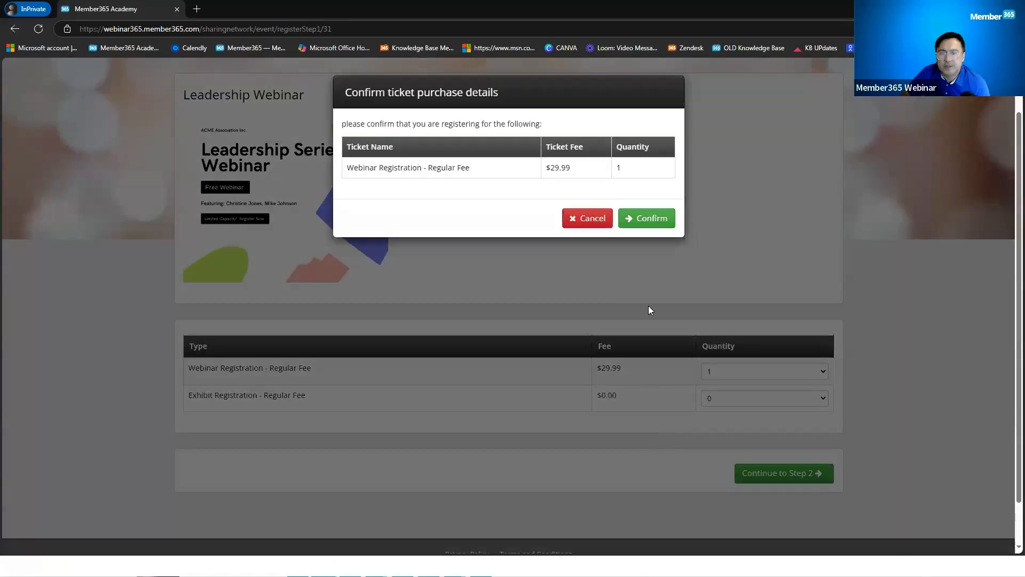
{"action": "left_click", "coordinate": [651, 219]}
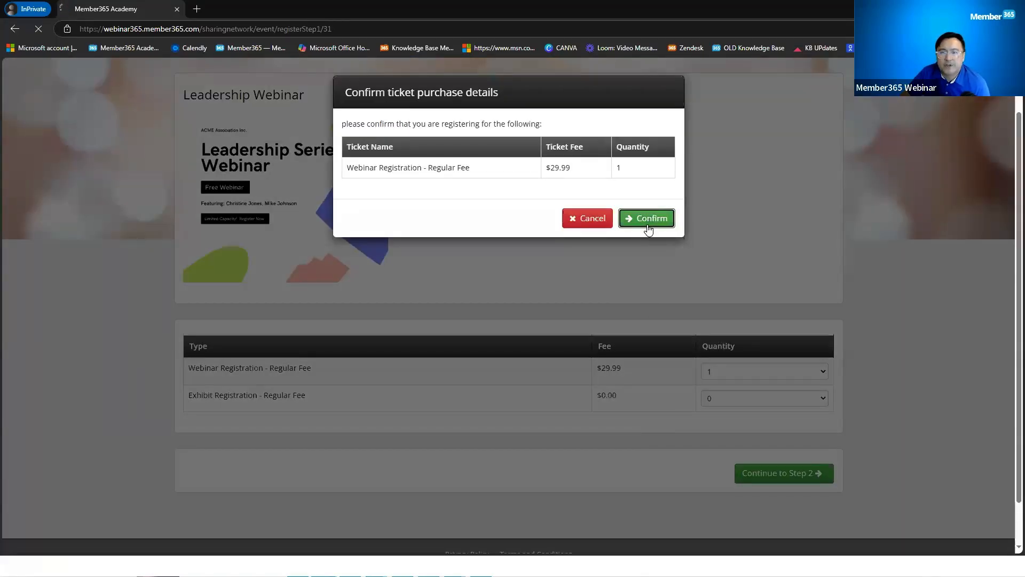
{"action": "scroll", "coordinate": [638, 315], "scroll_direction": "down", "scroll_amount": 2}
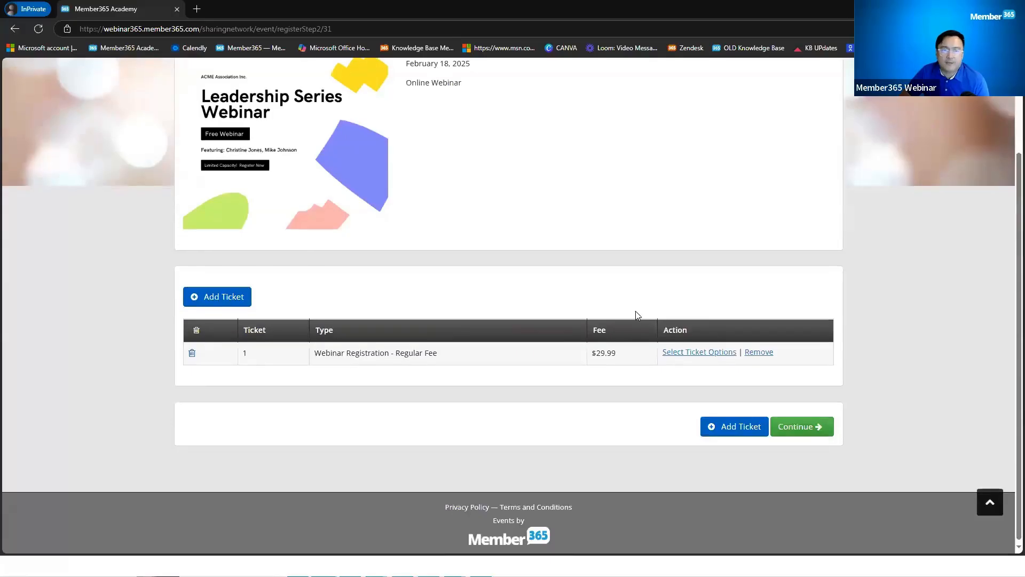
{"action": "scroll", "coordinate": [637, 315], "scroll_direction": "up", "scroll_amount": 2}
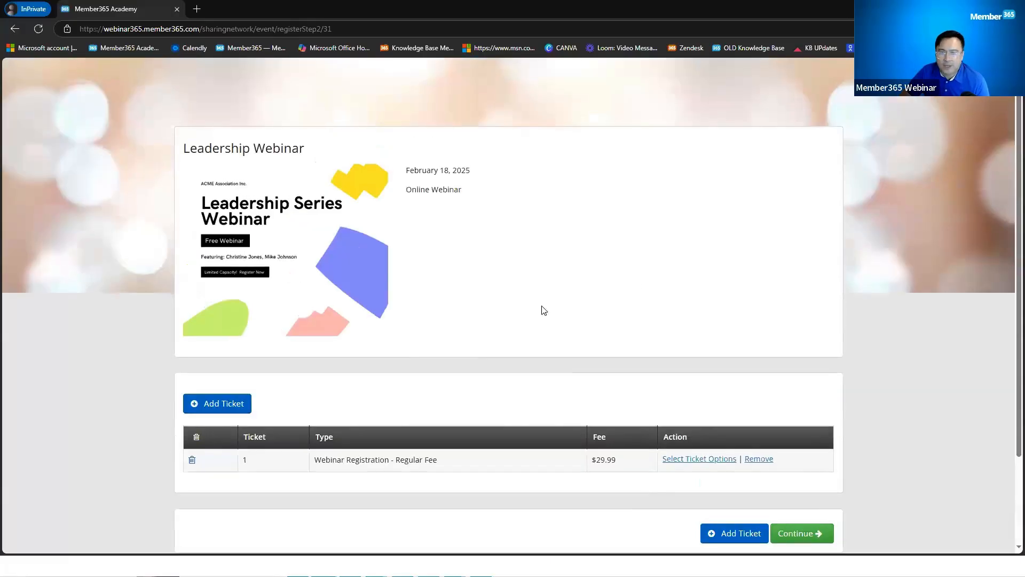
Step: Add Morning Speaker, Lunch and T-Shirt plus an 'Allergic to Pepper' dietary note to the ticket
{"action": "left_click", "coordinate": [724, 462]}
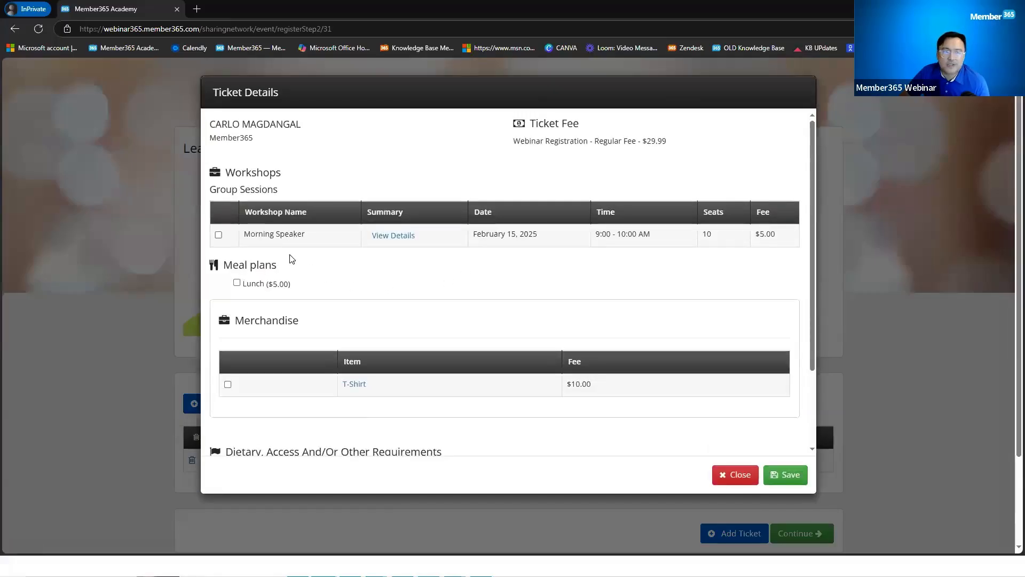
{"action": "left_click", "coordinate": [219, 235]}
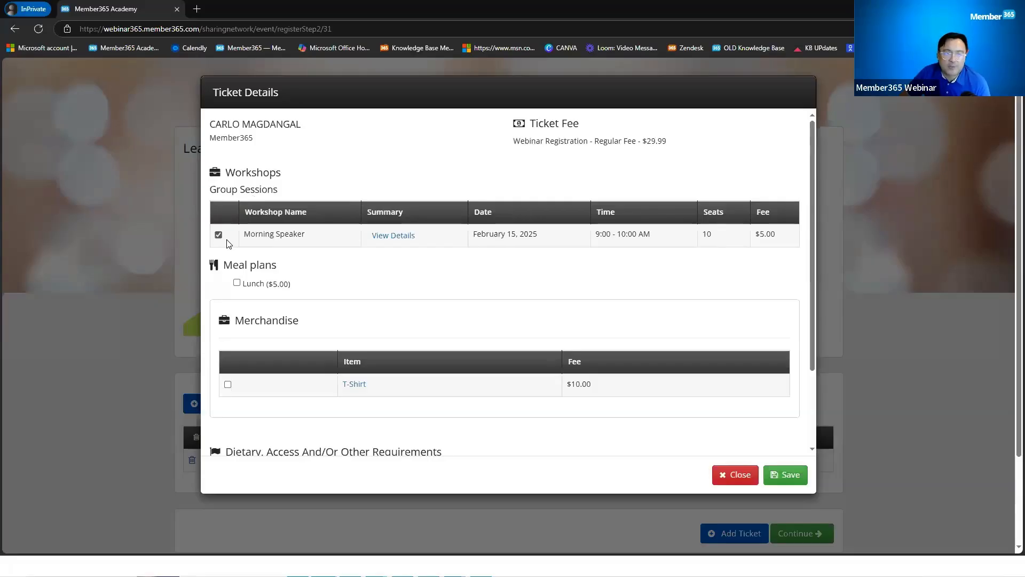
{"action": "left_click", "coordinate": [237, 285]}
{"action": "left_click", "coordinate": [228, 385]}
{"action": "scroll", "coordinate": [393, 330], "scroll_direction": "down", "scroll_amount": 2}
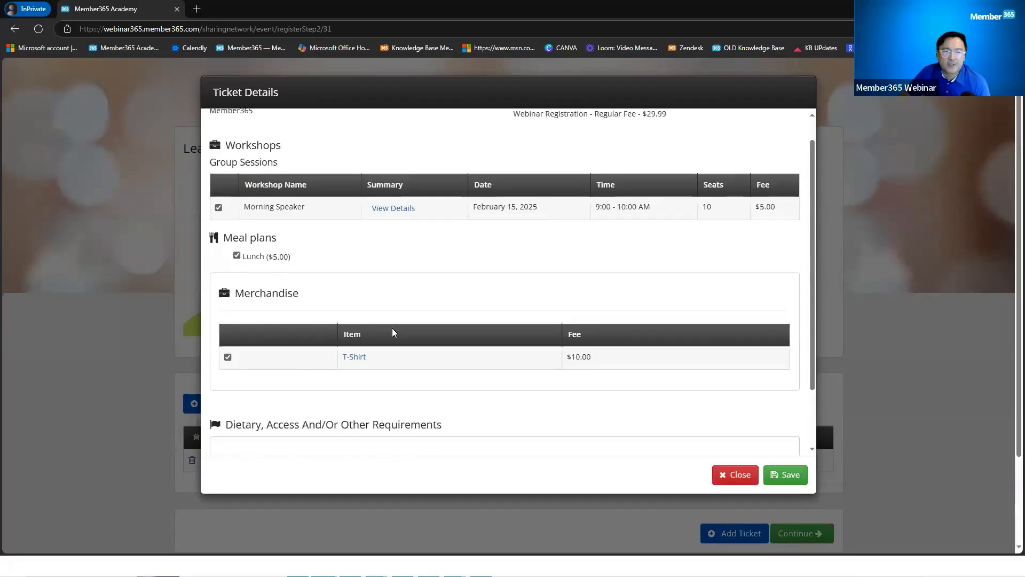
{"action": "scroll", "coordinate": [393, 330], "scroll_direction": "down", "scroll_amount": 2}
{"action": "left_click", "coordinate": [352, 388]}
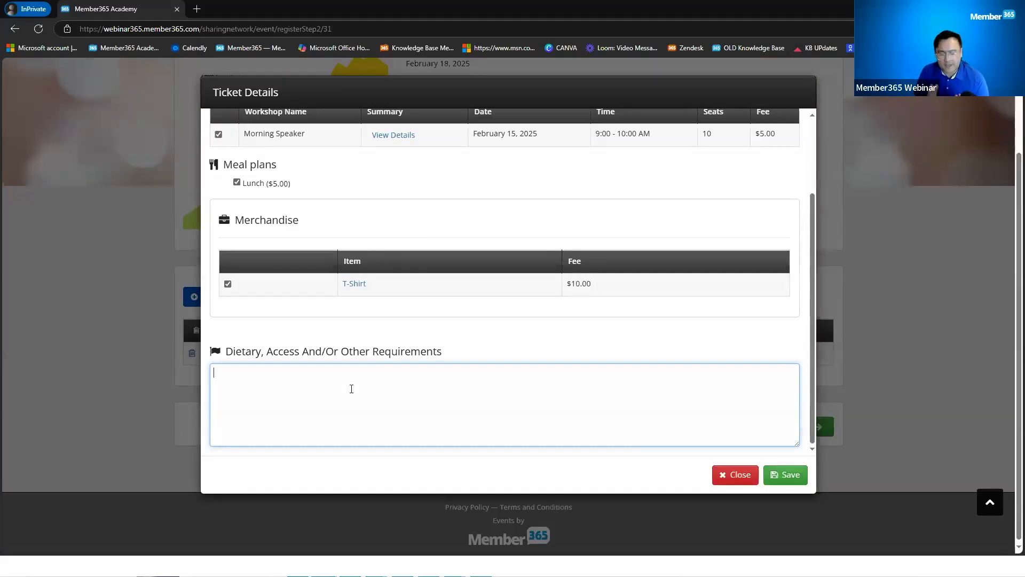
{"action": "type", "text": "Allergic to Pepper"}
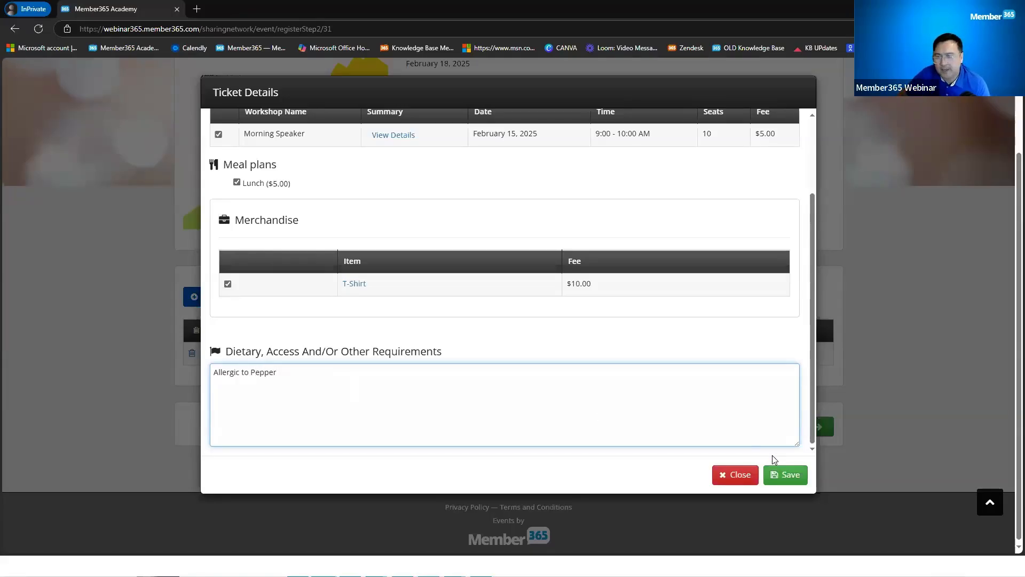
{"action": "left_click", "coordinate": [751, 473]}
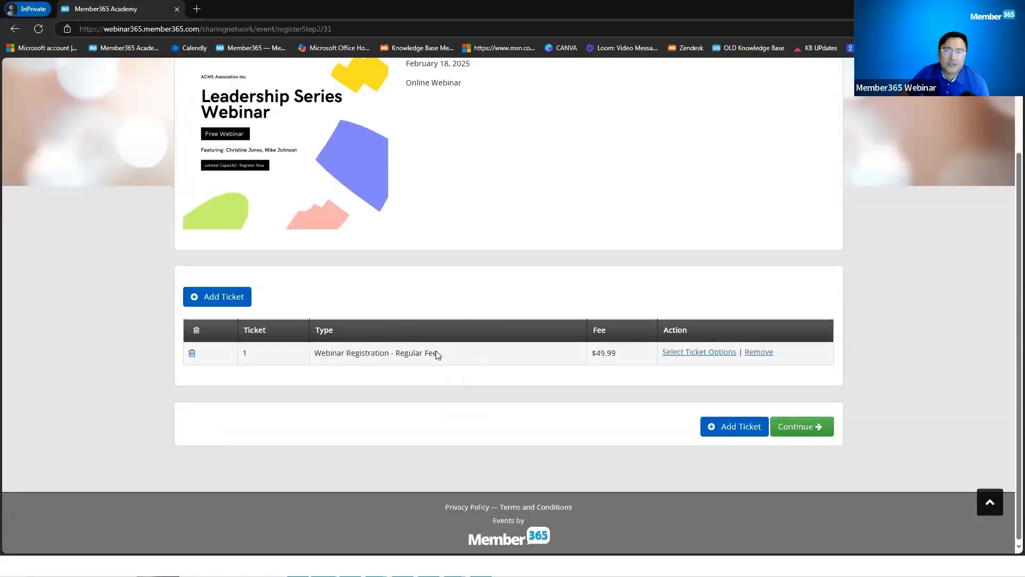
Step: Continue to the order summary and apply the FREE promo code
{"action": "left_click", "coordinate": [799, 427]}
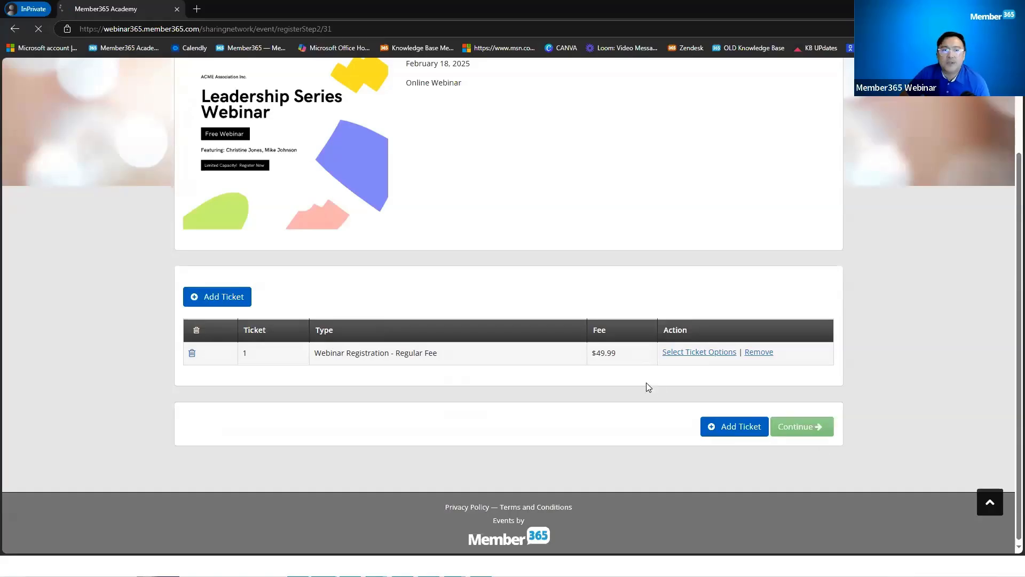
{"action": "scroll", "coordinate": [582, 342], "scroll_direction": "down", "scroll_amount": 3}
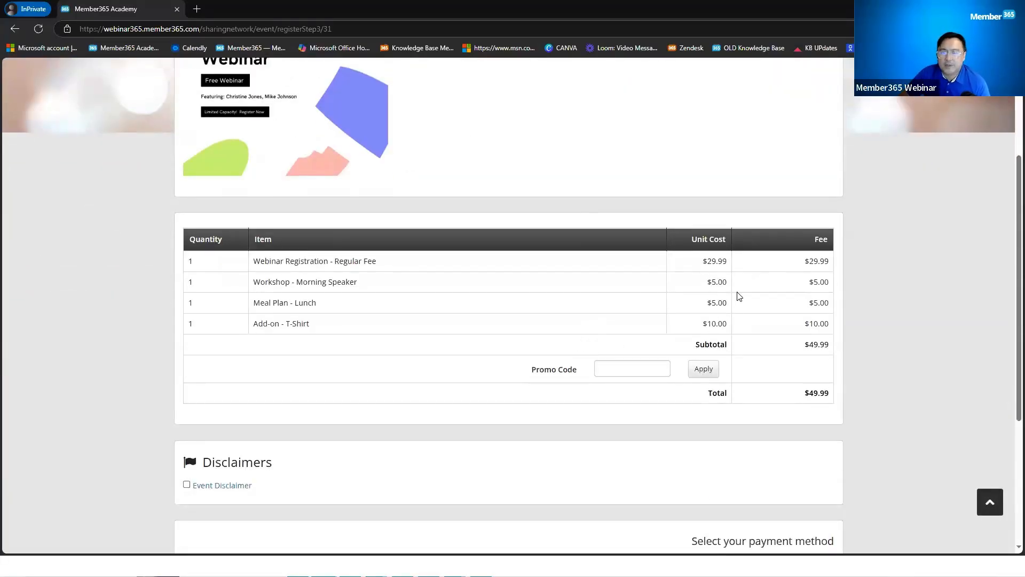
{"action": "left_click", "coordinate": [635, 370]}
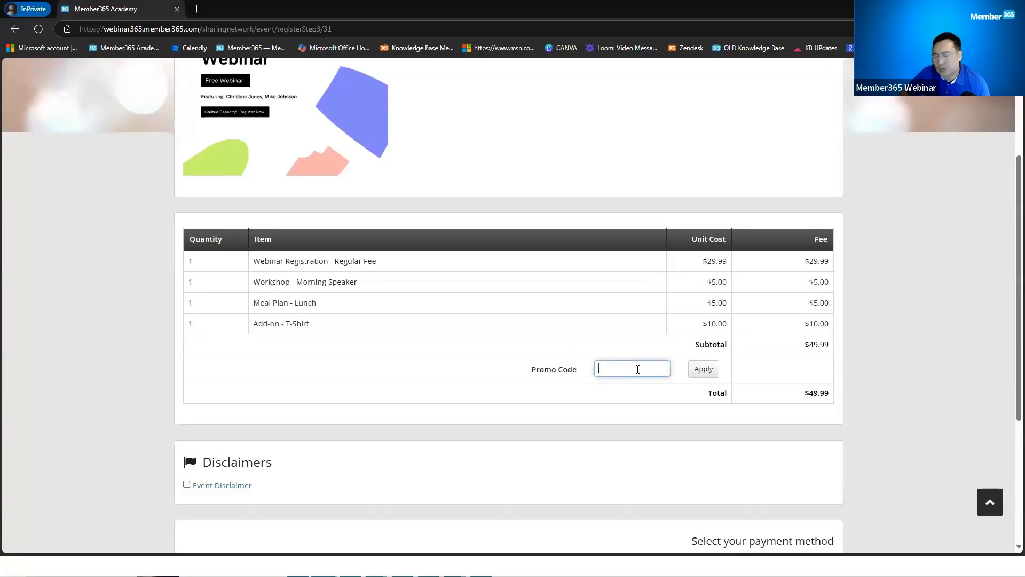
{"action": "type", "text": "FREE"}
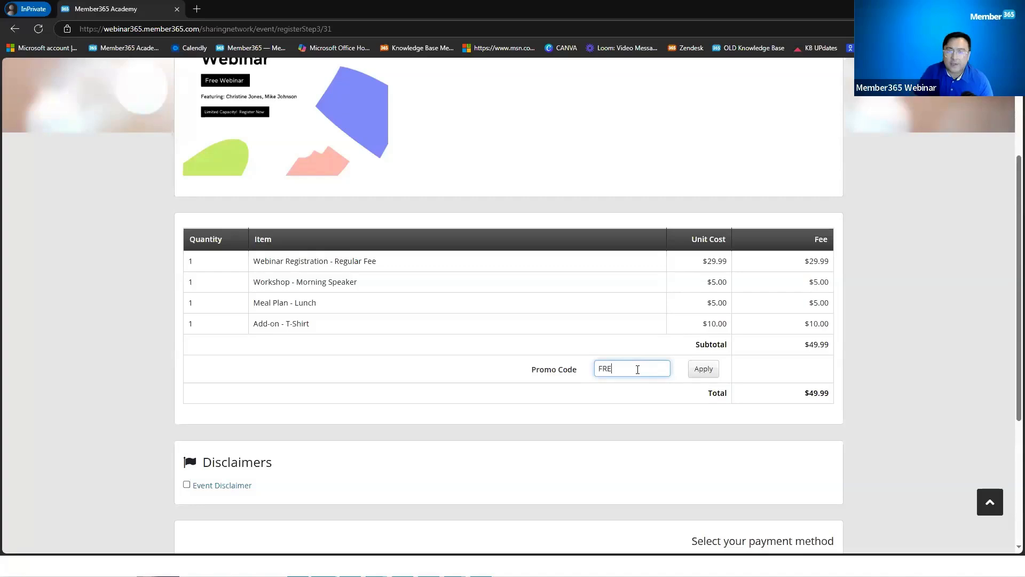
{"action": "left_click", "coordinate": [704, 370]}
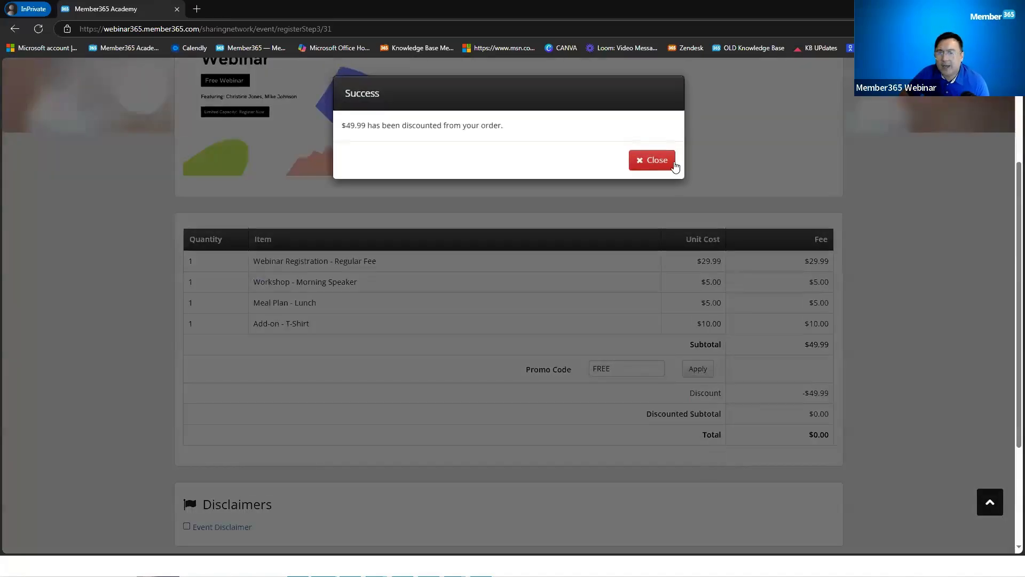
{"action": "left_click", "coordinate": [661, 162]}
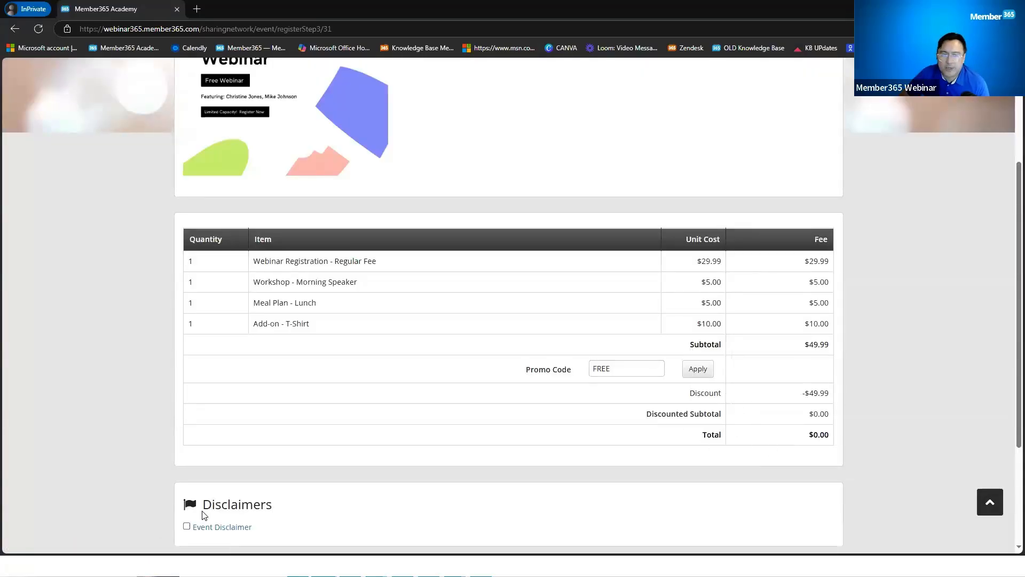
Step: Accept the event disclaimer and submit the test registration at $0.00
{"action": "scroll", "coordinate": [231, 518], "scroll_direction": "down", "scroll_amount": 1}
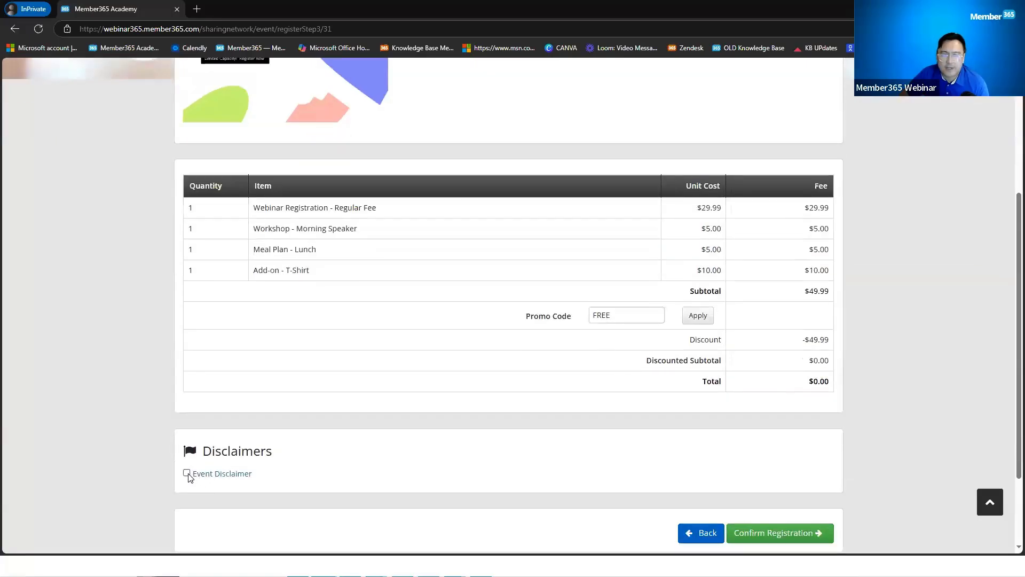
{"action": "left_click", "coordinate": [278, 469]}
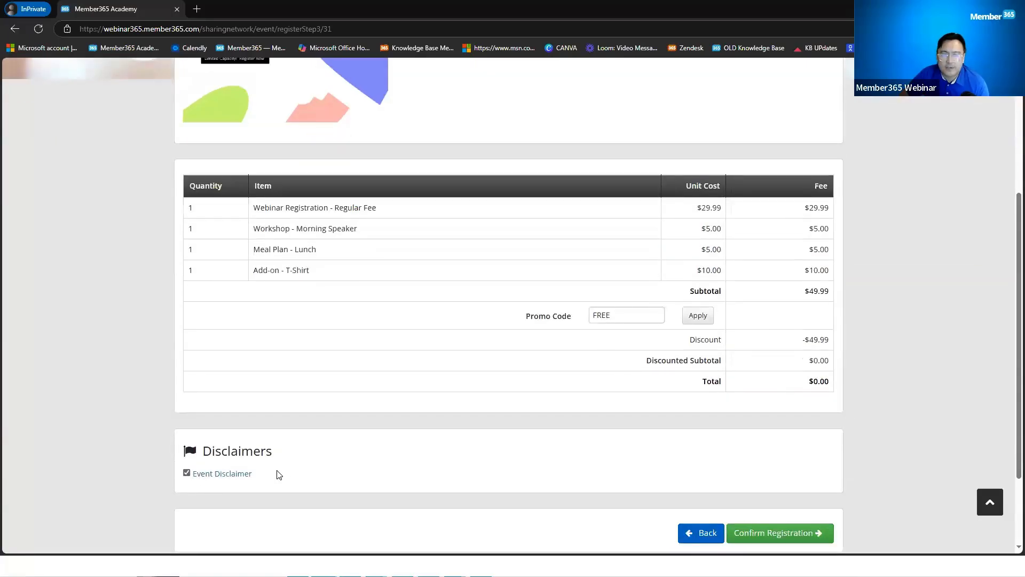
{"action": "left_click", "coordinate": [244, 477]}
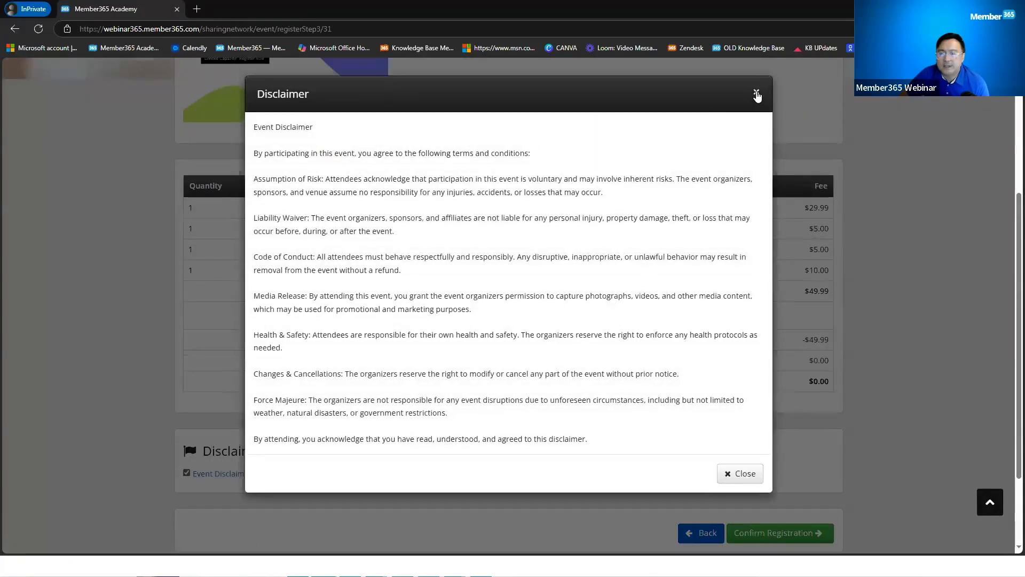
{"action": "left_click", "coordinate": [757, 95]}
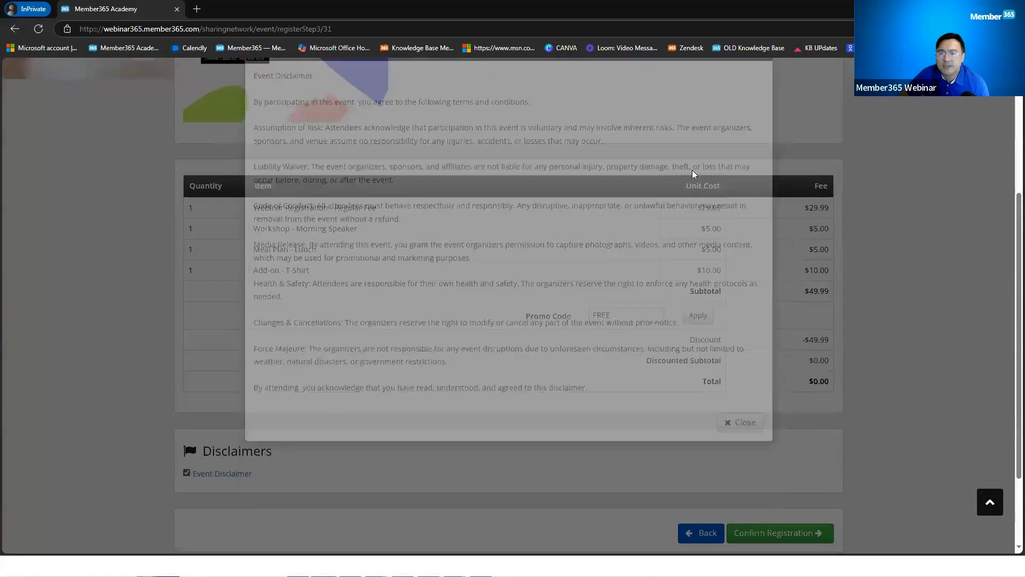
{"action": "scroll", "coordinate": [652, 442], "scroll_direction": "down", "scroll_amount": 2}
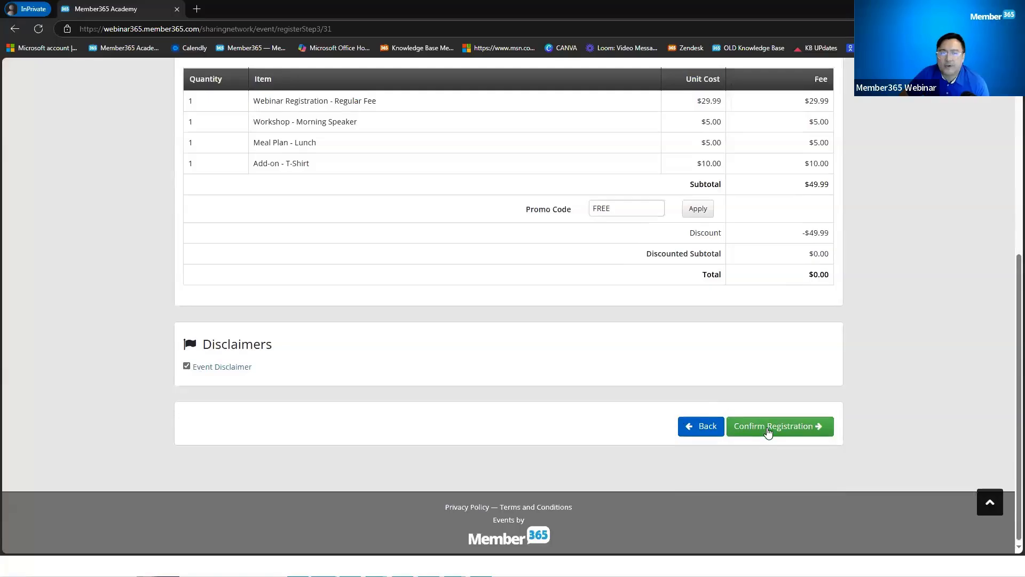
{"action": "left_click", "coordinate": [768, 432]}
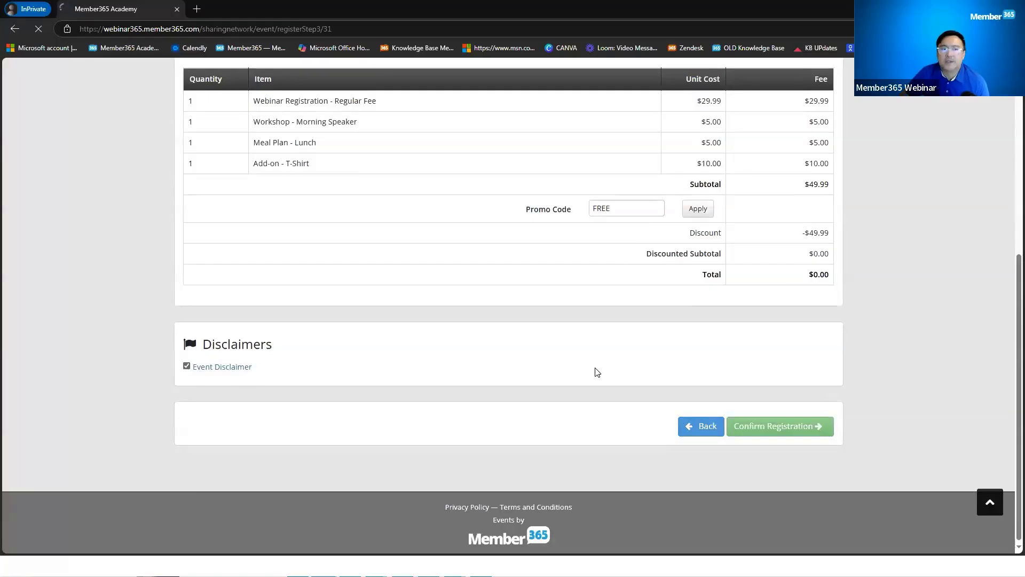
{"action": "scroll", "coordinate": [596, 371], "scroll_direction": "up", "scroll_amount": 3}
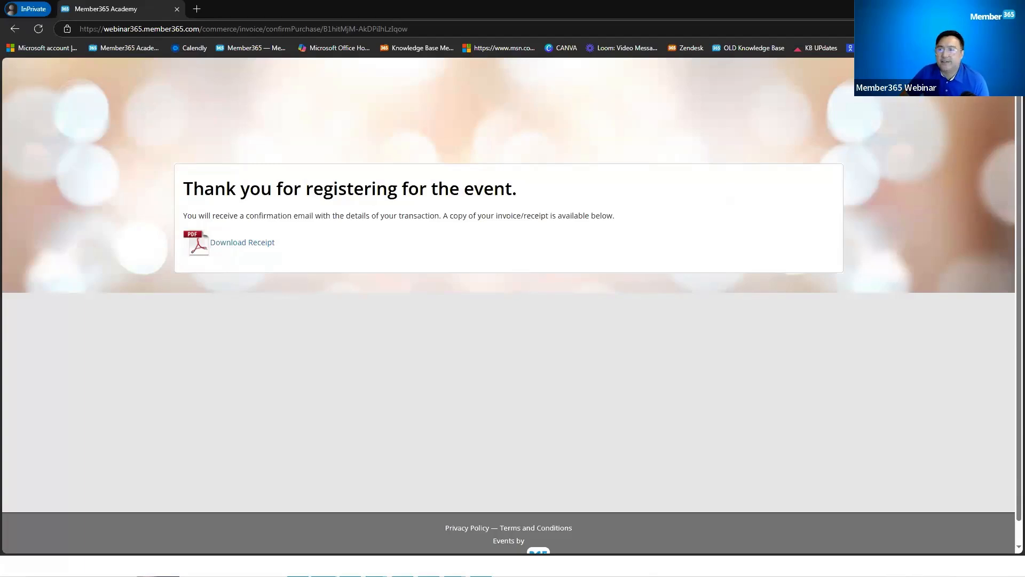
Step: Return to the Leadership Webinar's settings form in the other browser window
{"action": "key", "text": "alt+Tab"}
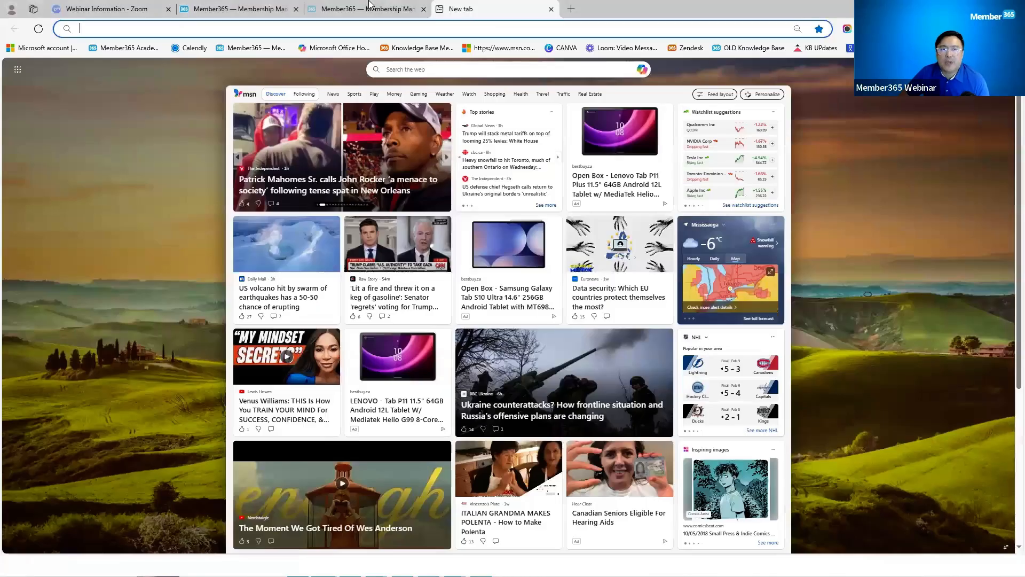
{"action": "left_click", "coordinate": [370, 8]}
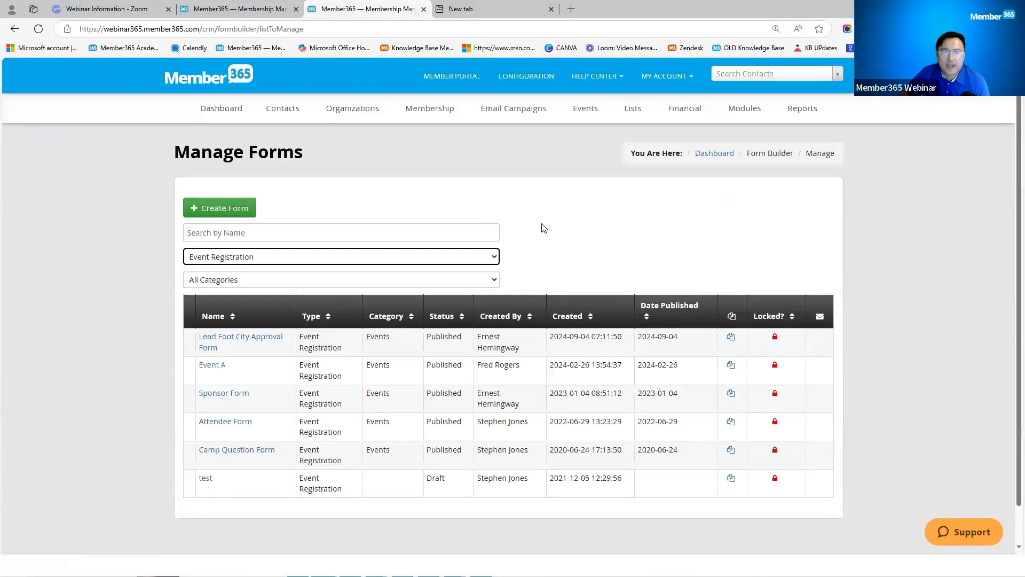
{"action": "key", "text": "ctrl+shift+Tab"}
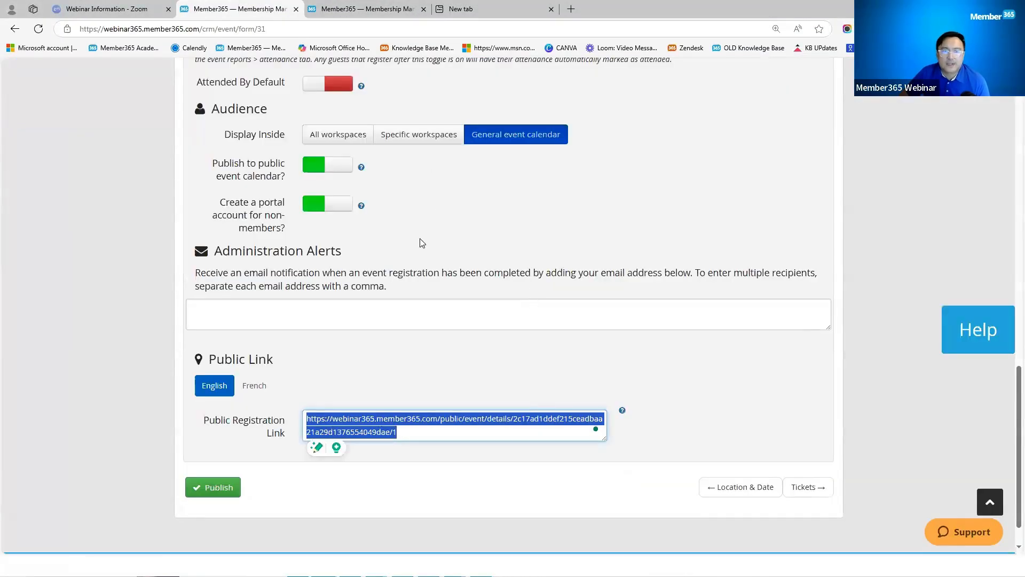
{"action": "left_click", "coordinate": [419, 211]}
{"action": "left_click_drag", "start_coordinate": [269, 110], "coordinate": [211, 108]}
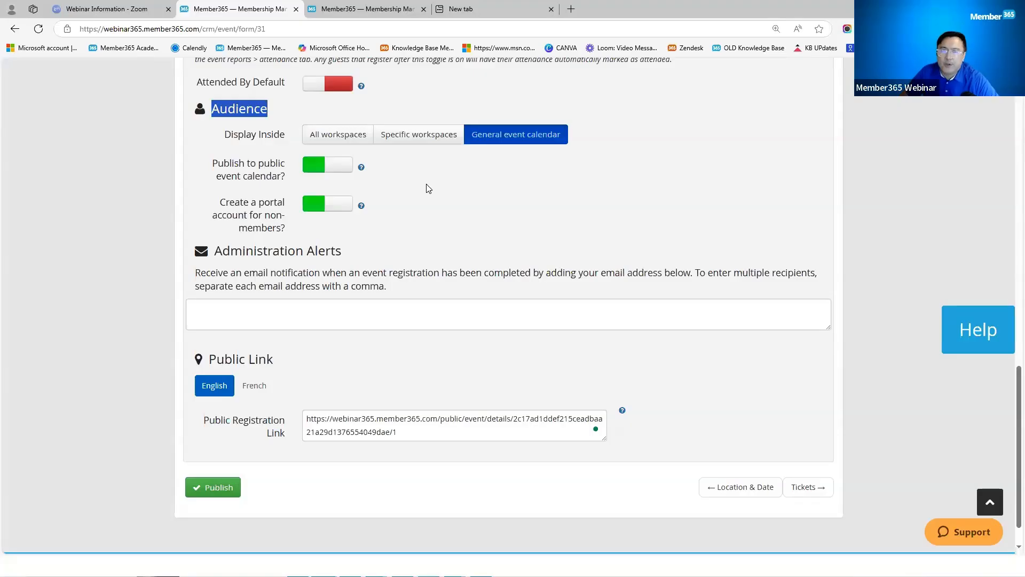
{"action": "scroll", "coordinate": [427, 192], "scroll_direction": "up", "scroll_amount": 3}
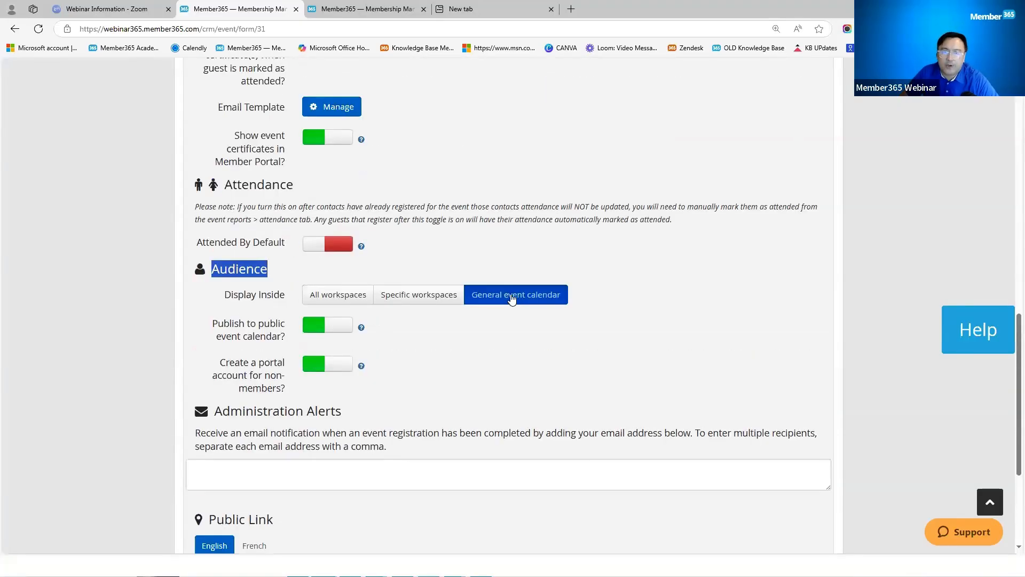
Step: Try limiting the audience to the Event Testing workspace, then revert to General event calendar
{"action": "left_click", "coordinate": [419, 298]}
{"action": "left_click", "coordinate": [419, 297]}
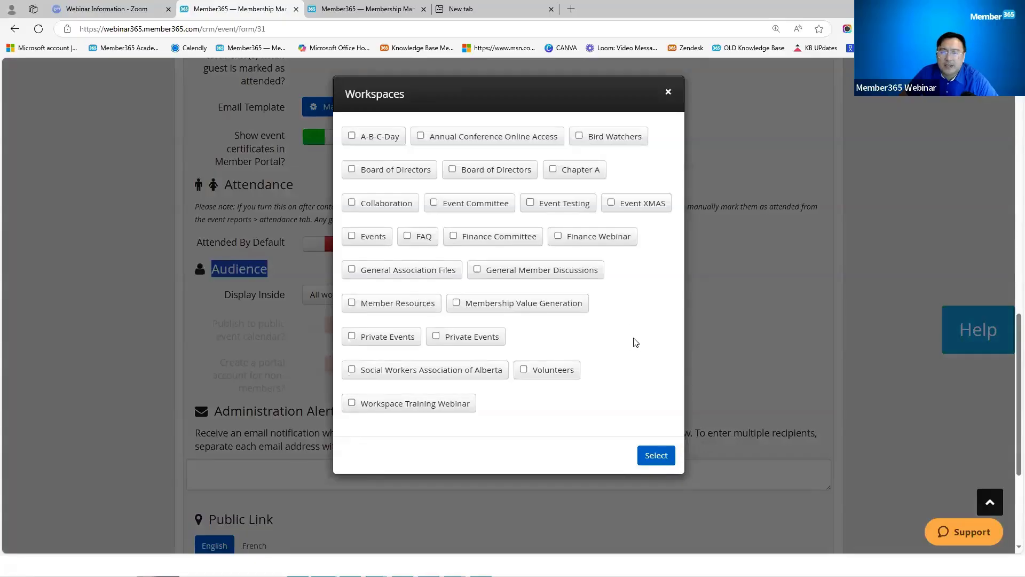
{"action": "left_click", "coordinate": [531, 205]}
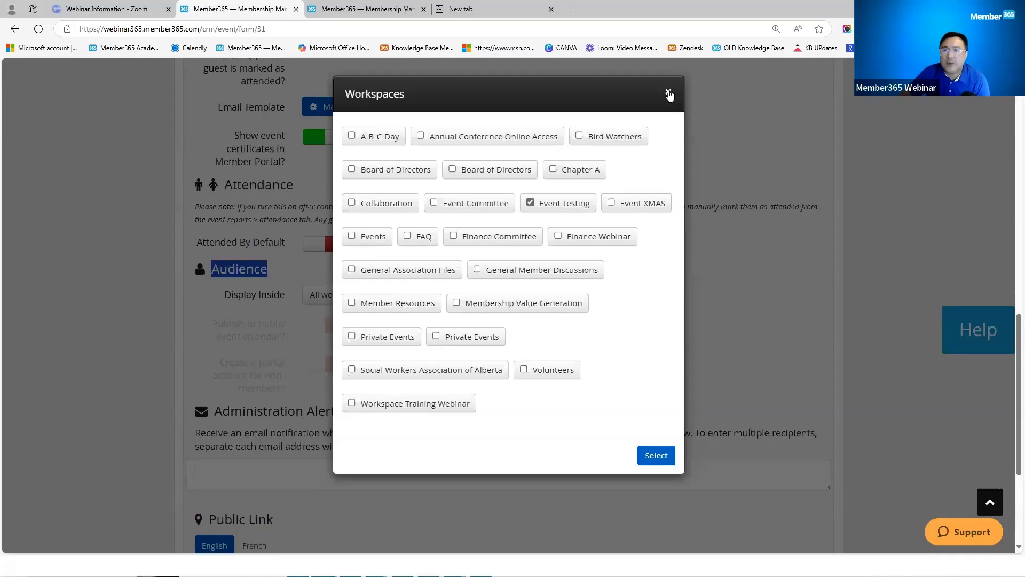
{"action": "left_click", "coordinate": [665, 457]}
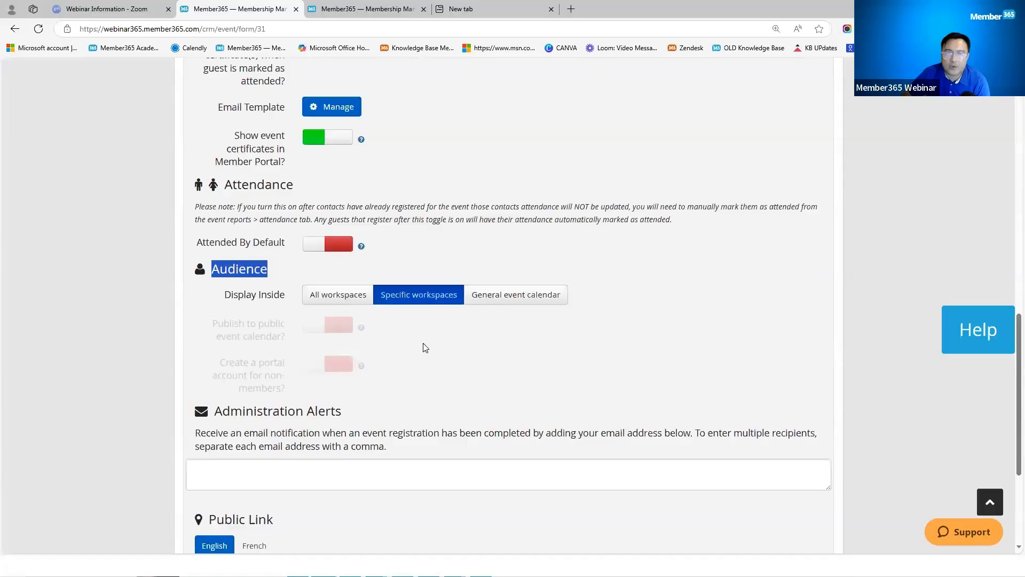
{"action": "left_click", "coordinate": [522, 306]}
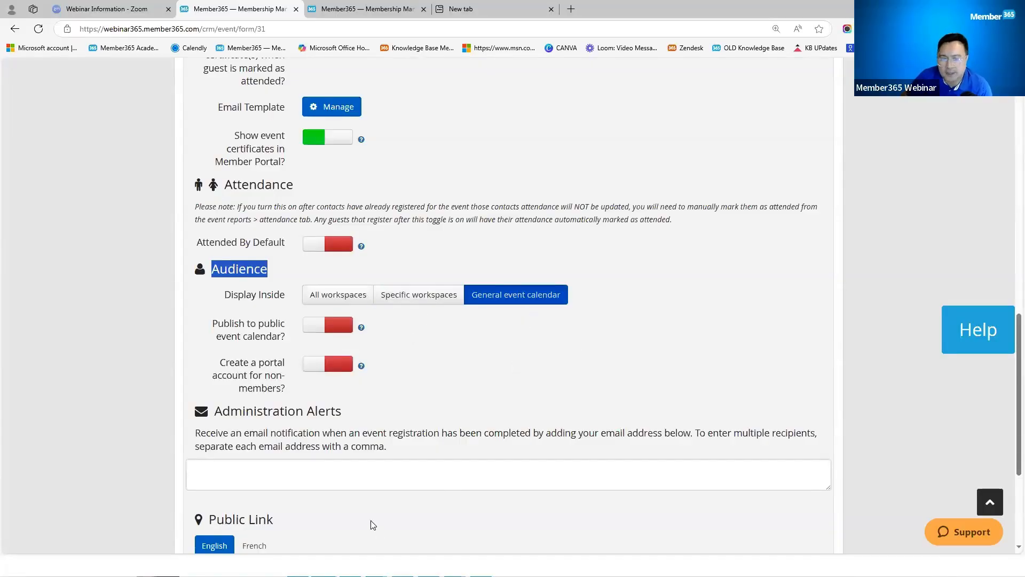
Step: Review the public registration link further down the event form
{"action": "scroll", "coordinate": [370, 523], "scroll_direction": "down", "scroll_amount": 2}
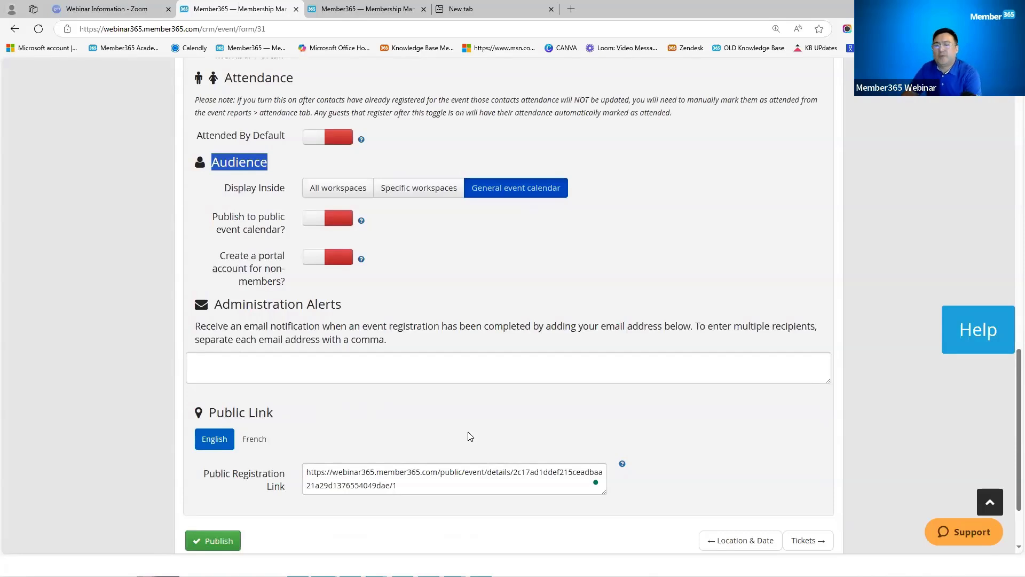
{"action": "scroll", "coordinate": [470, 436], "scroll_direction": "up", "scroll_amount": 15}
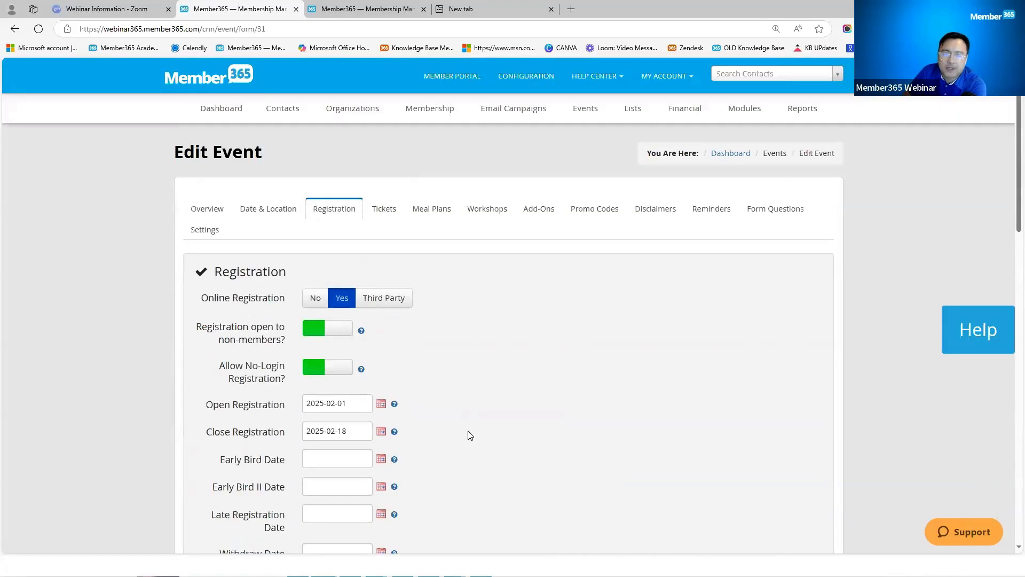
{"action": "scroll", "coordinate": [470, 435], "scroll_direction": "down", "scroll_amount": 15}
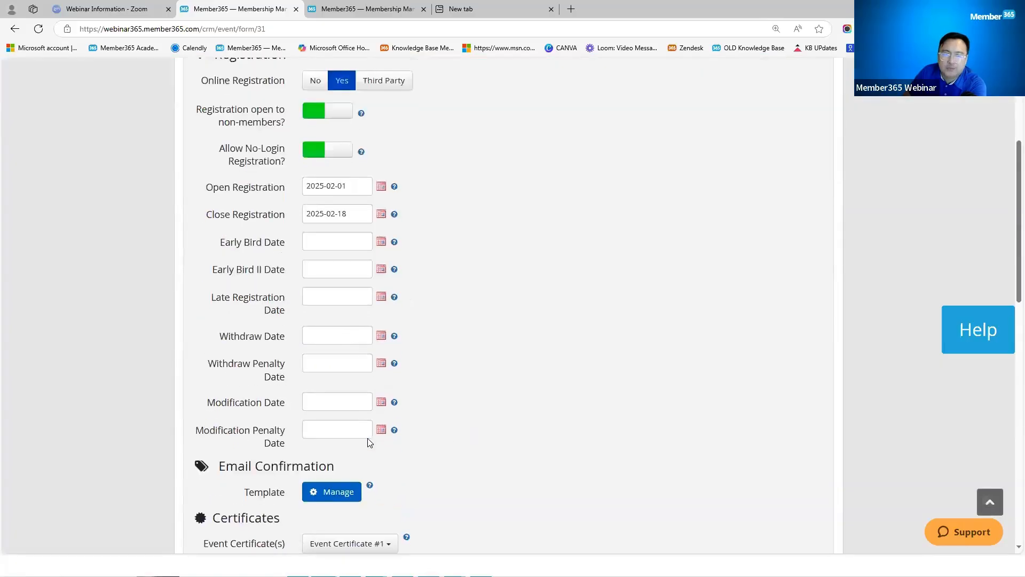
{"action": "triple_click", "coordinate": [511, 369]}
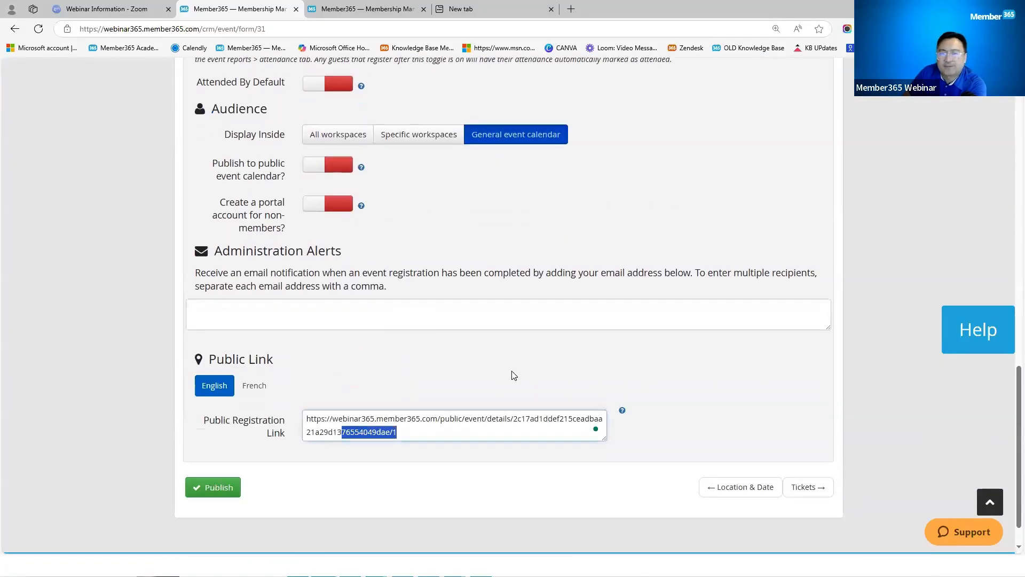
{"action": "left_click", "coordinate": [538, 381]}
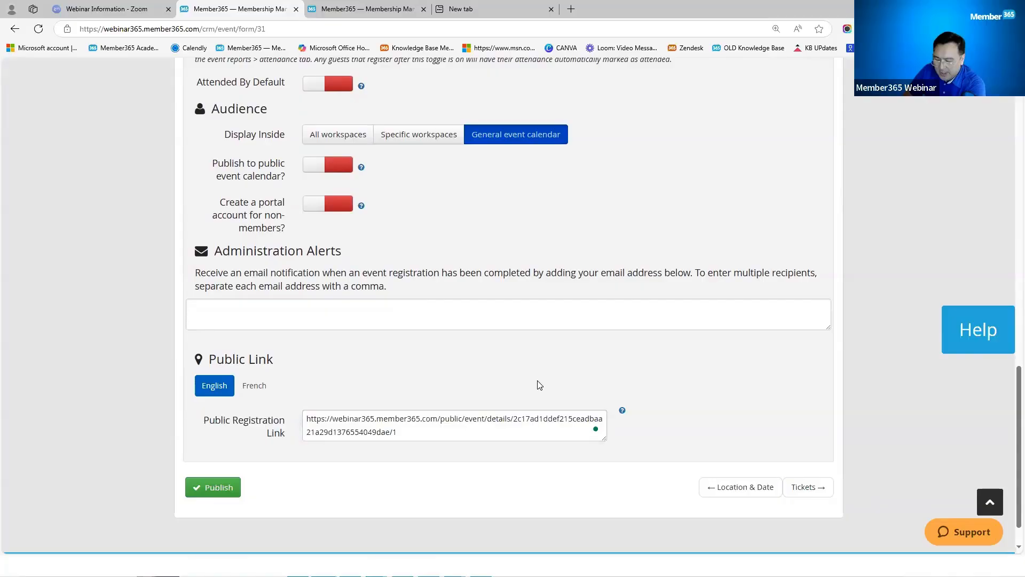
{"action": "scroll", "coordinate": [539, 384], "scroll_direction": "up", "scroll_amount": 15}
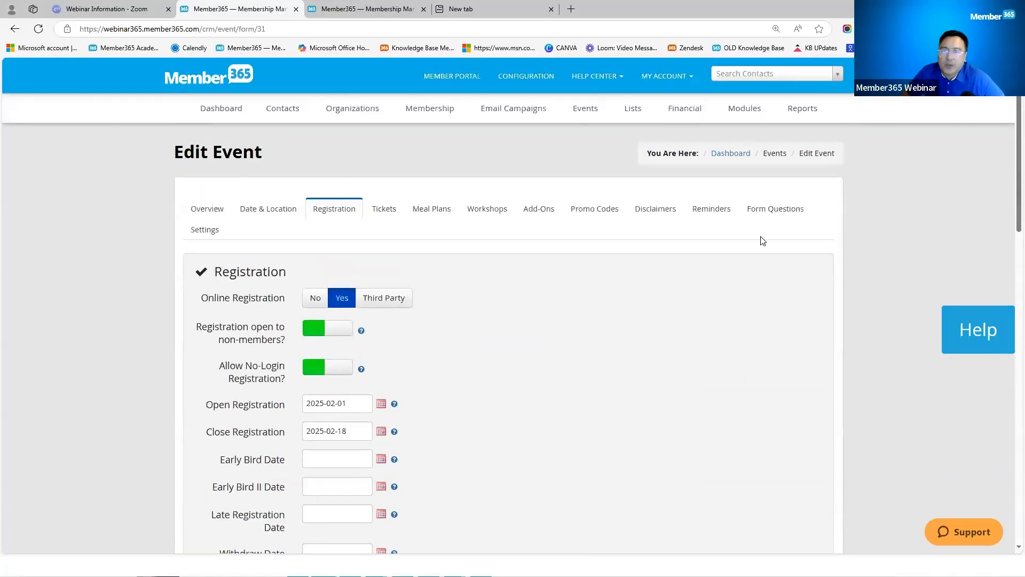
Step: Open the Leadership Webinar's report from Events > Manage Events and review its registrations
{"action": "left_click", "coordinate": [585, 114]}
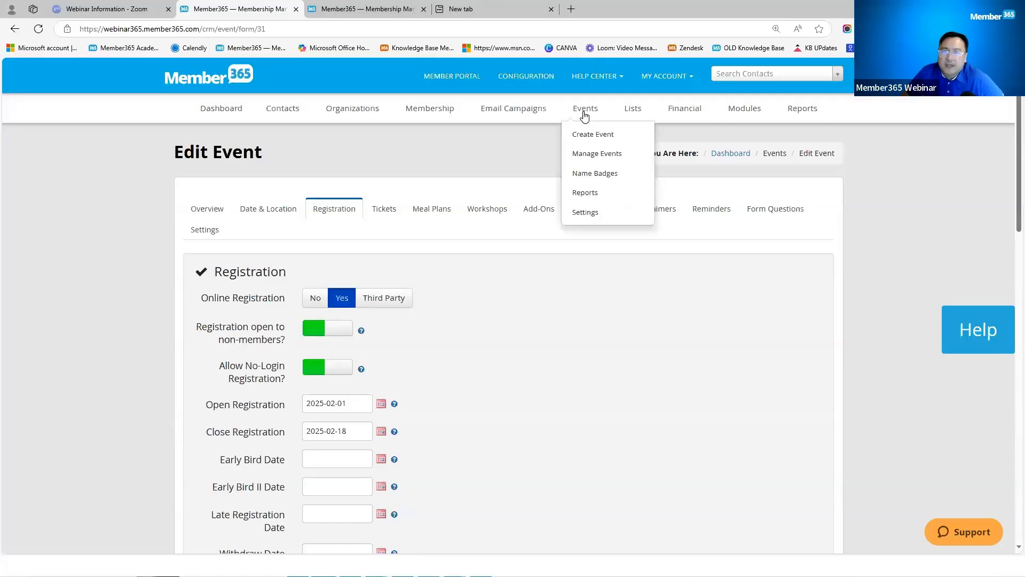
{"action": "left_click", "coordinate": [585, 192]}
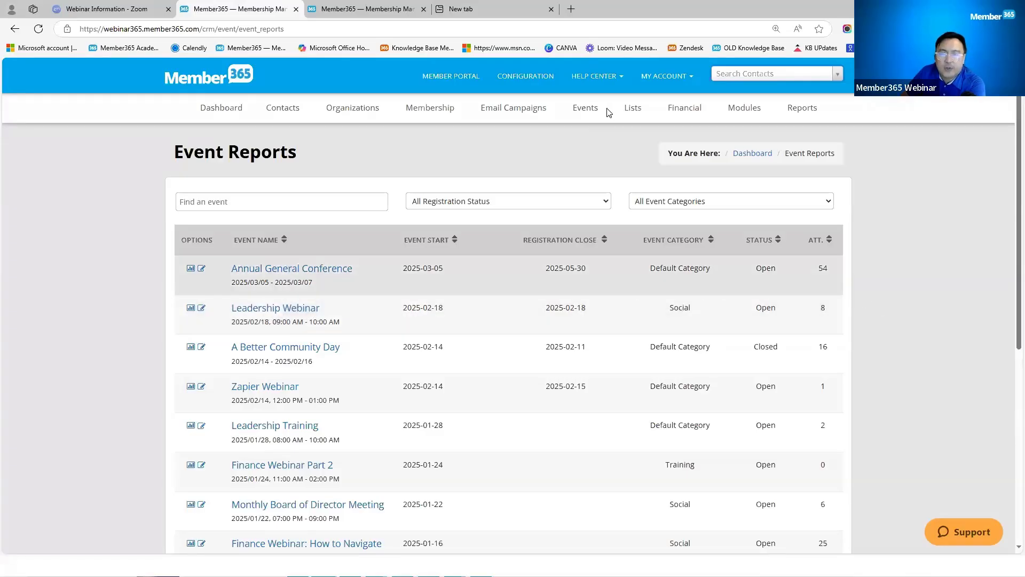
{"action": "mouse_move", "coordinate": [595, 114]}
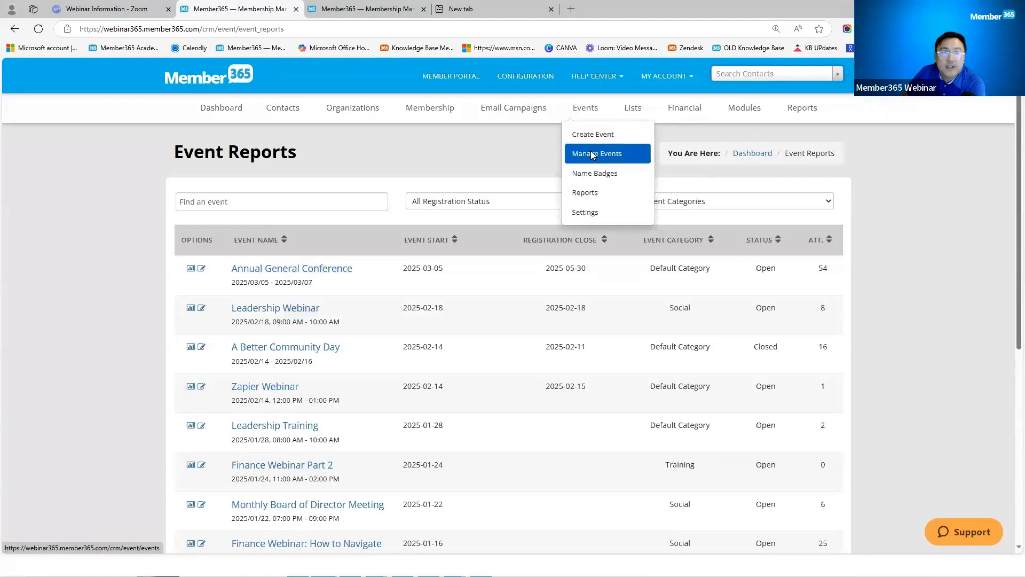
{"action": "left_click", "coordinate": [591, 154]}
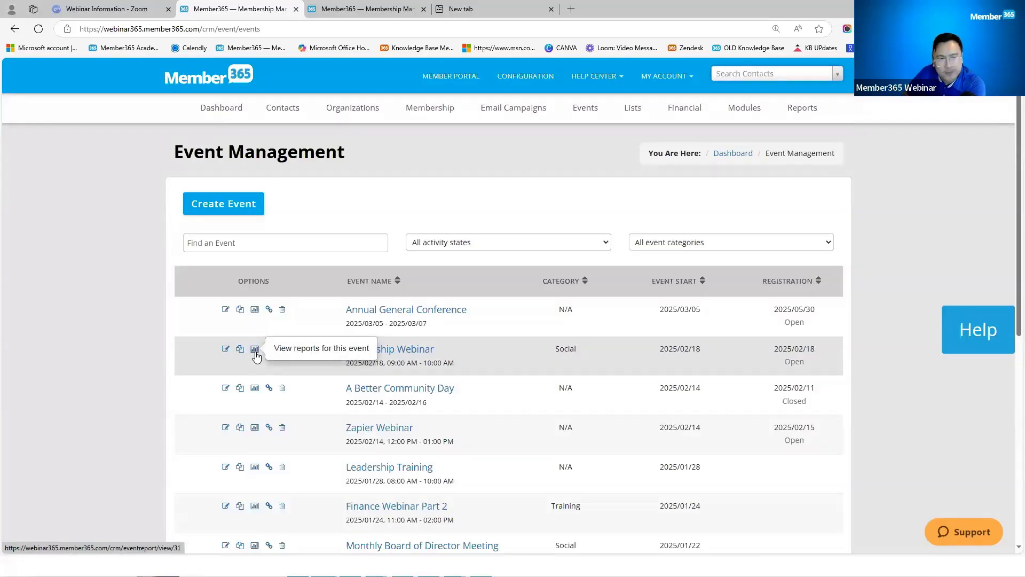
{"action": "left_click", "coordinate": [255, 353]}
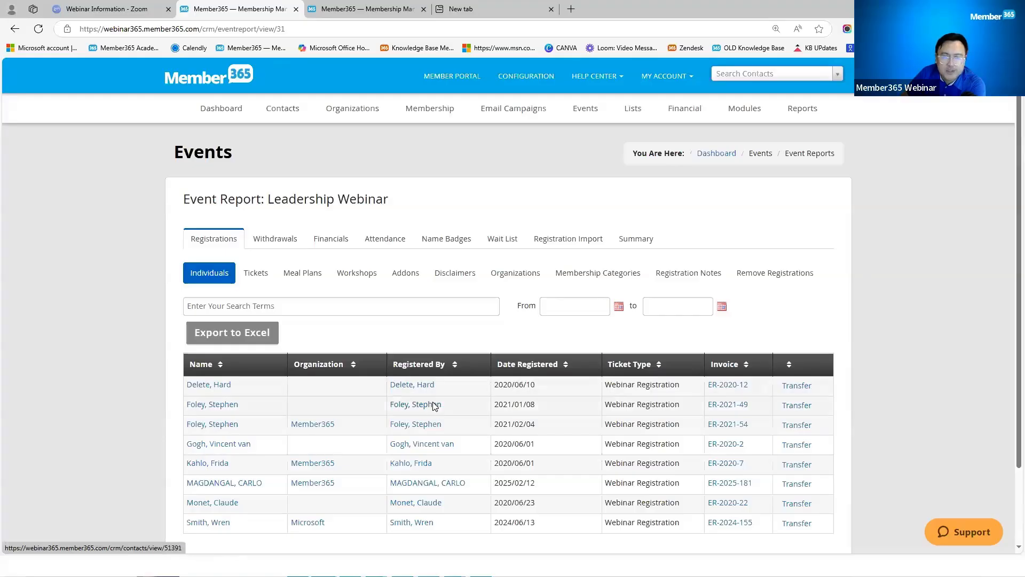
{"action": "scroll", "coordinate": [427, 416], "scroll_direction": "down", "scroll_amount": 3}
{"action": "scroll", "coordinate": [427, 419], "scroll_direction": "up", "scroll_amount": 3}
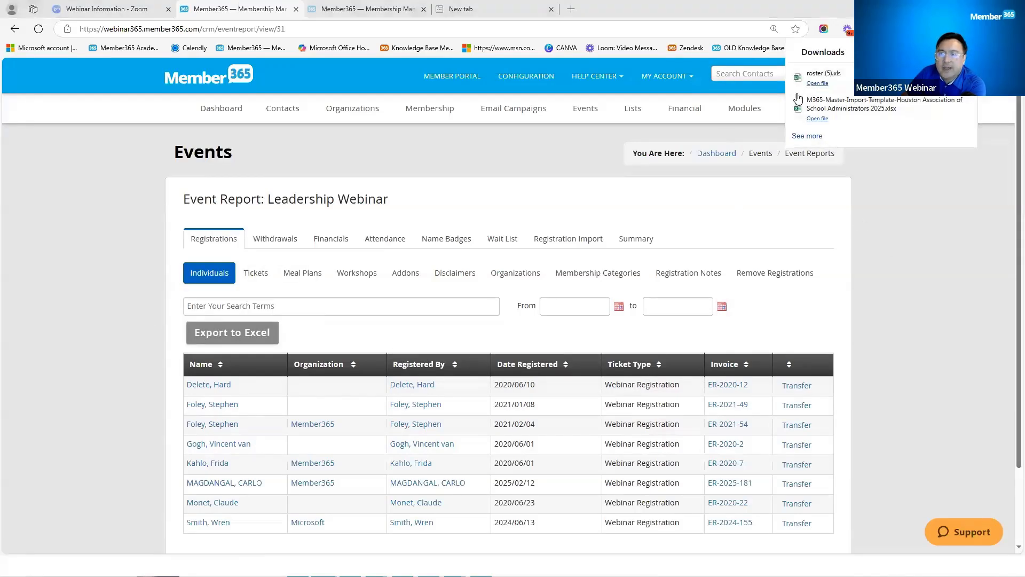
Step: Open roster (5).xls in Excel, enable editing, and widen column A on the summary sheet
{"action": "left_click", "coordinate": [816, 84]}
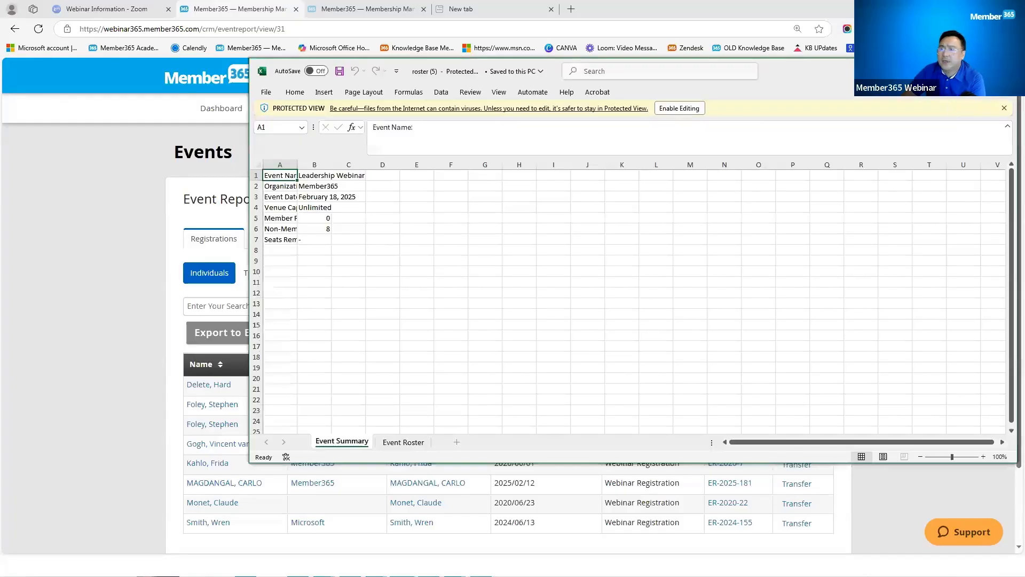
{"action": "left_click", "coordinate": [981, 71]}
{"action": "left_click", "coordinate": [439, 50]}
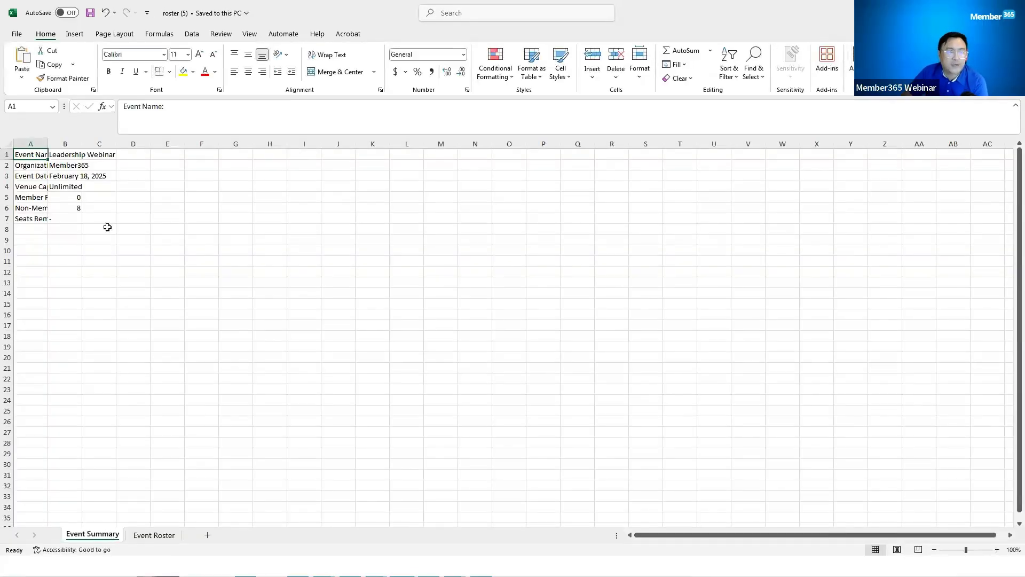
{"action": "left_click_drag", "start_coordinate": [48, 144], "coordinate": [209, 144]}
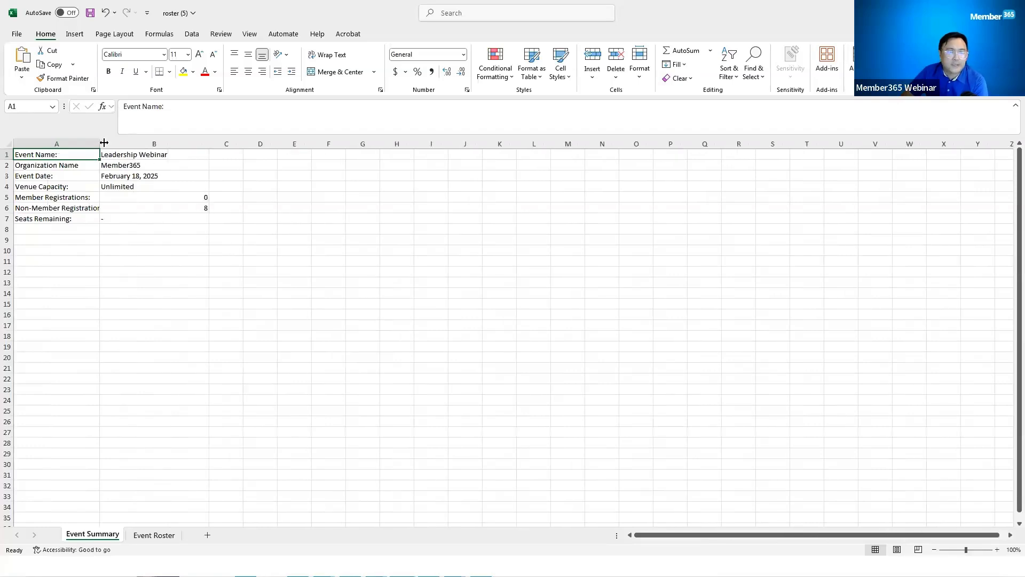
{"action": "left_click_drag", "start_coordinate": [109, 143], "coordinate": [136, 144]}
{"action": "left_click", "coordinate": [107, 208]}
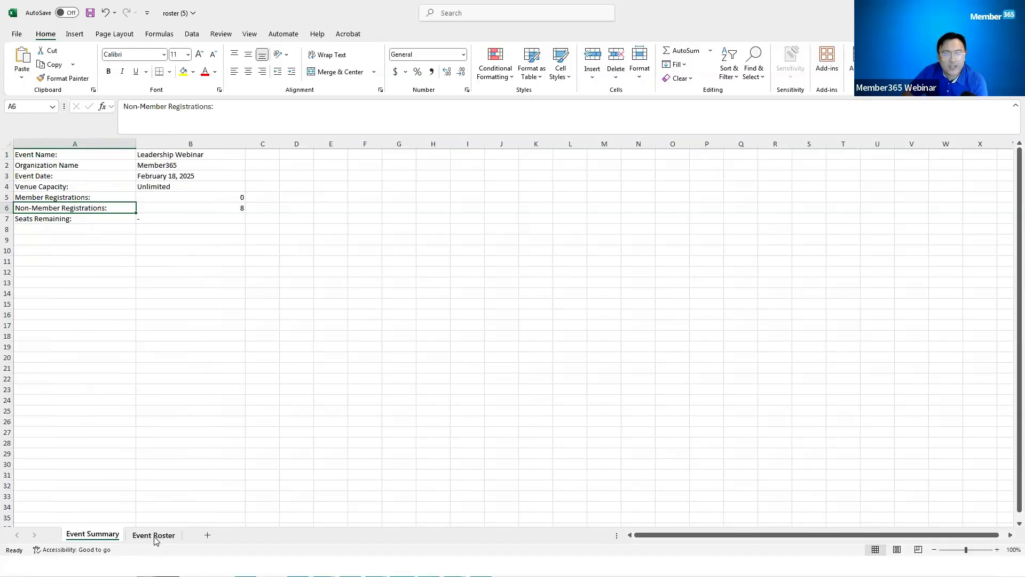
Step: On the Event Roster sheet, widen the Ticket Type column to fit its text
{"action": "left_click", "coordinate": [154, 535]}
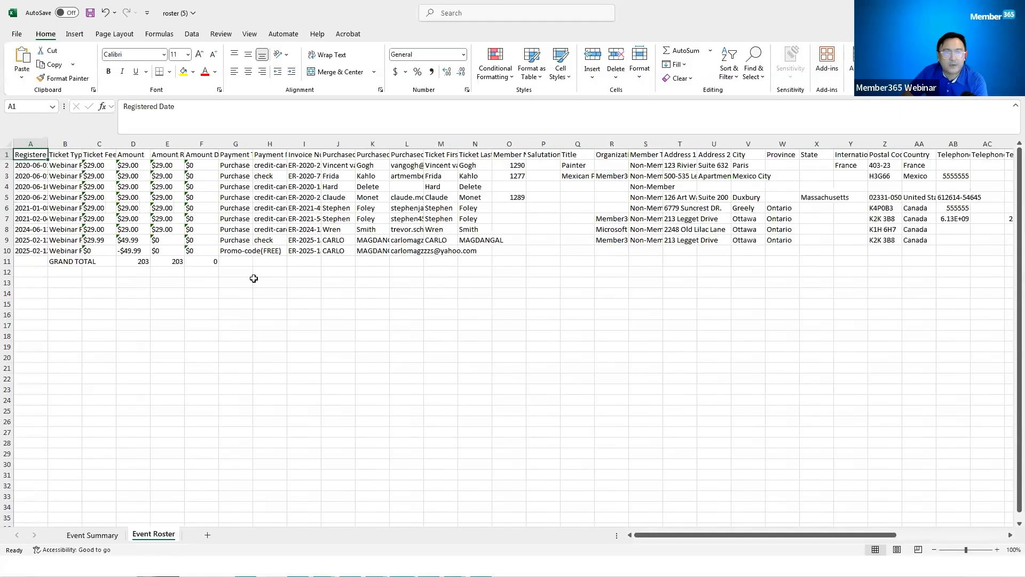
{"action": "left_click", "coordinate": [99, 208]}
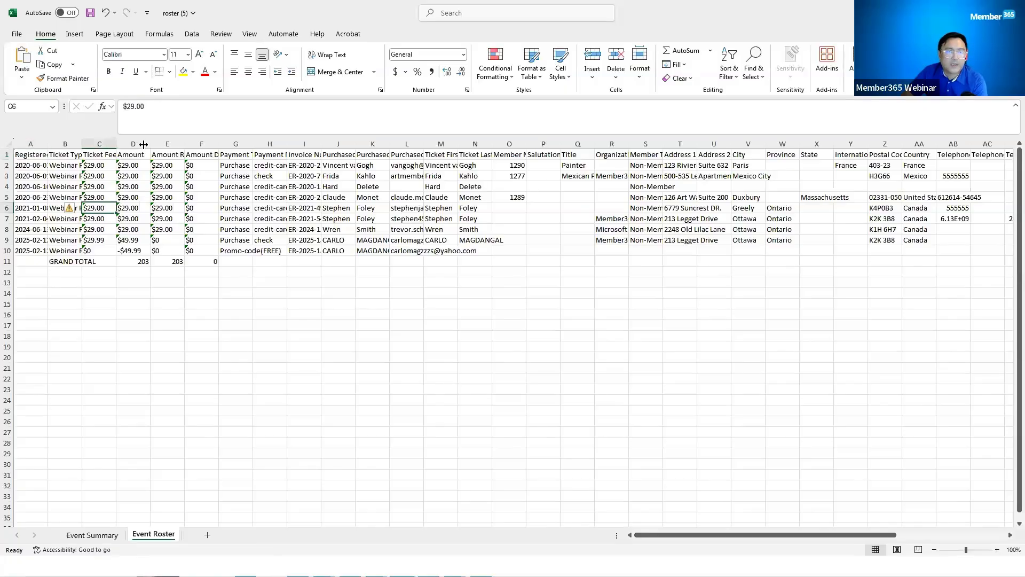
{"action": "left_click_drag", "start_coordinate": [82, 143], "coordinate": [142, 144]}
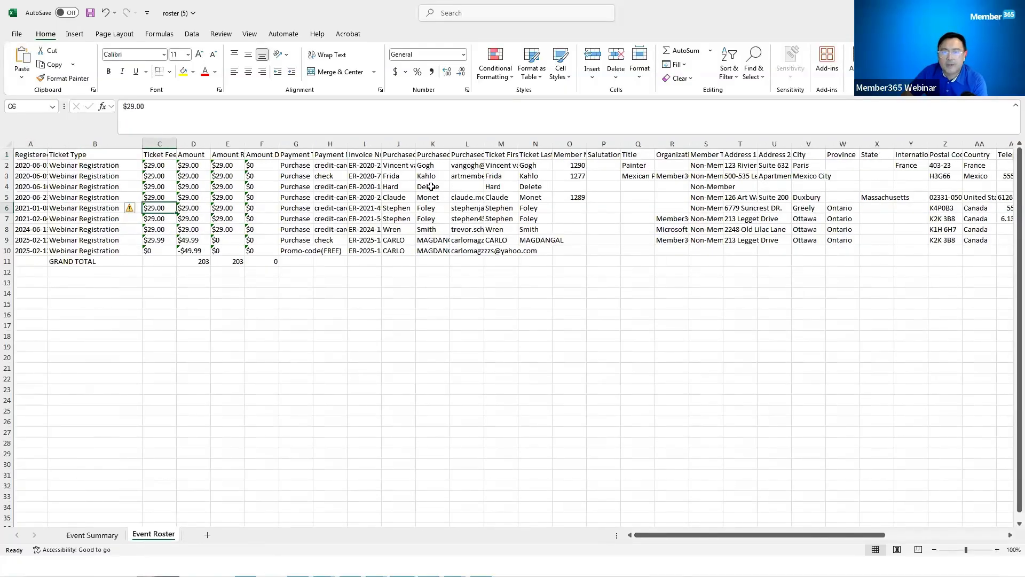
{"action": "key", "text": "Left"}
{"action": "key", "text": "Up"}
{"action": "key", "text": "Up"}
{"action": "key", "text": "Up"}
{"action": "key", "text": "Down"}
{"action": "key", "text": "ctrl+Right"}
{"action": "key", "text": "Right"}
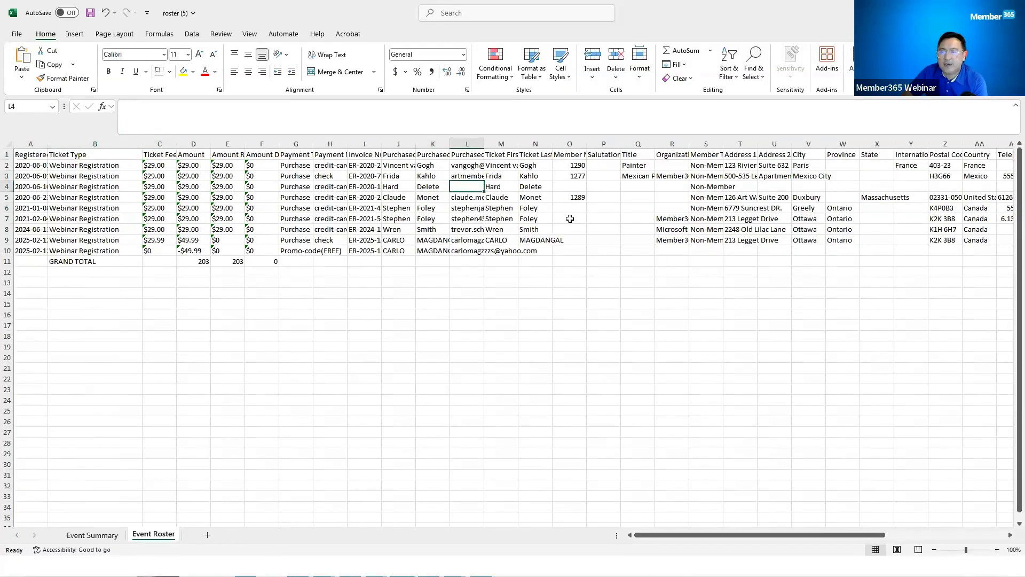
Step: Autofit column AG for Lunch ($5.00), check the add-on columns, then return to the browser
{"action": "left_click", "coordinate": [745, 173]}
{"action": "key", "text": "Right"}
{"action": "key", "text": "Right"}
{"action": "key", "text": "Right"}
{"action": "key", "text": "Right"}
{"action": "key", "text": "Right"}
{"action": "key", "text": "Right"}
{"action": "key", "text": "Right"}
{"action": "key", "text": "Right"}
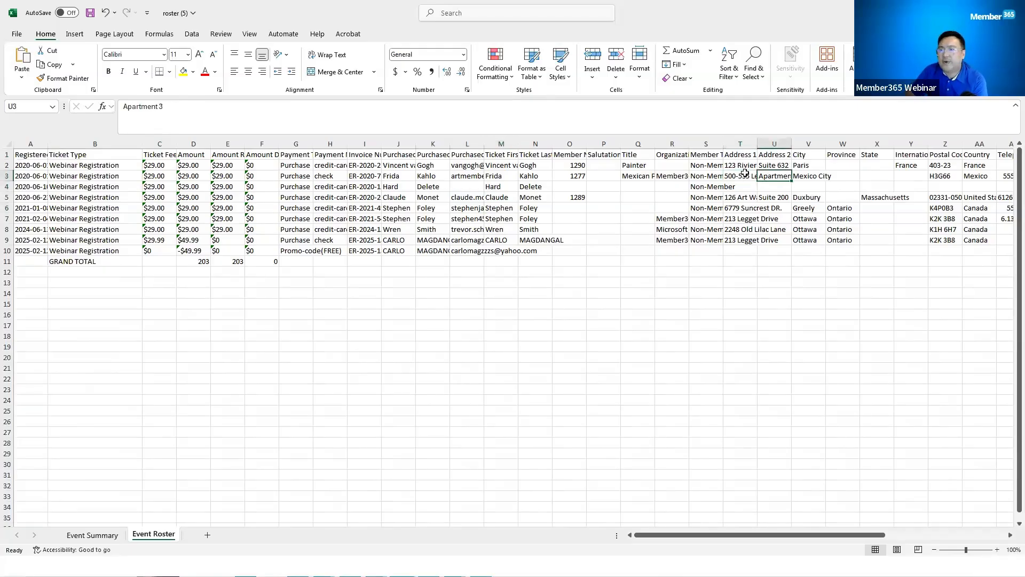
{"action": "key", "text": "Right"}
{"action": "key", "text": "Right"}
{"action": "key", "text": "Right"}
{"action": "key", "text": "Right"}
{"action": "key", "text": "Right"}
{"action": "key", "text": "Right"}
{"action": "key", "text": "Right"}
{"action": "key", "text": "Right"}
{"action": "key", "text": "Right"}
{"action": "key", "text": "Right"}
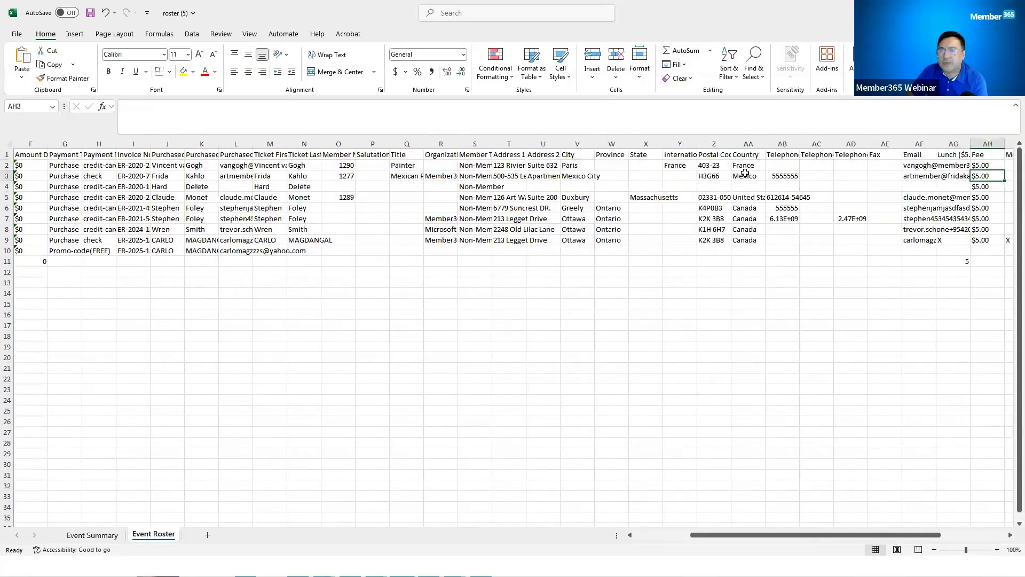
{"action": "key", "text": "Left"}
{"action": "key", "text": "Left"}
{"action": "key", "text": "Left"}
{"action": "key", "text": "Left"}
{"action": "key", "text": "Left"}
{"action": "key", "text": "Left"}
{"action": "key", "text": "Right"}
{"action": "key", "text": "Up"}
{"action": "key", "text": "Up"}
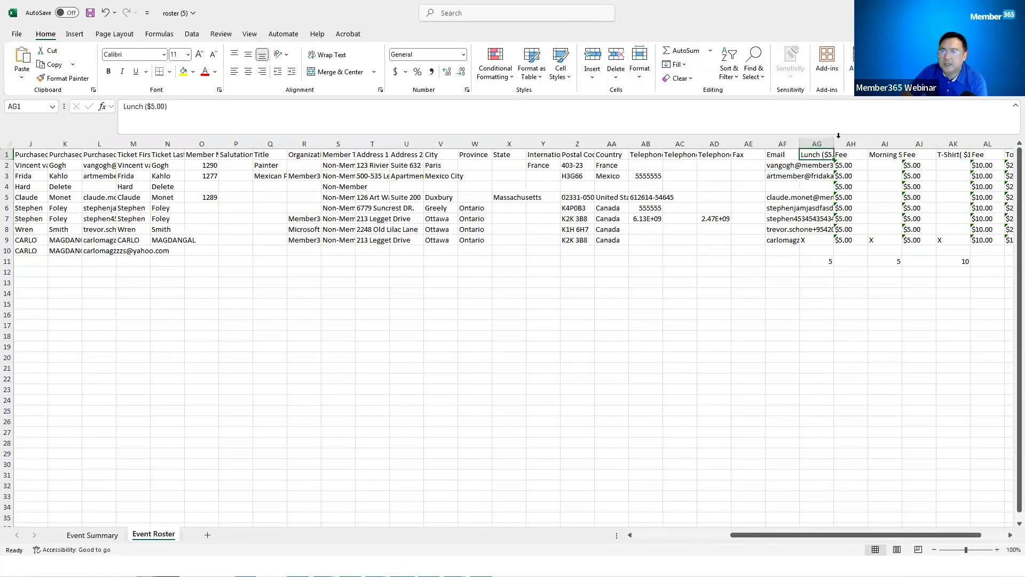
{"action": "double_click", "coordinate": [834, 144]}
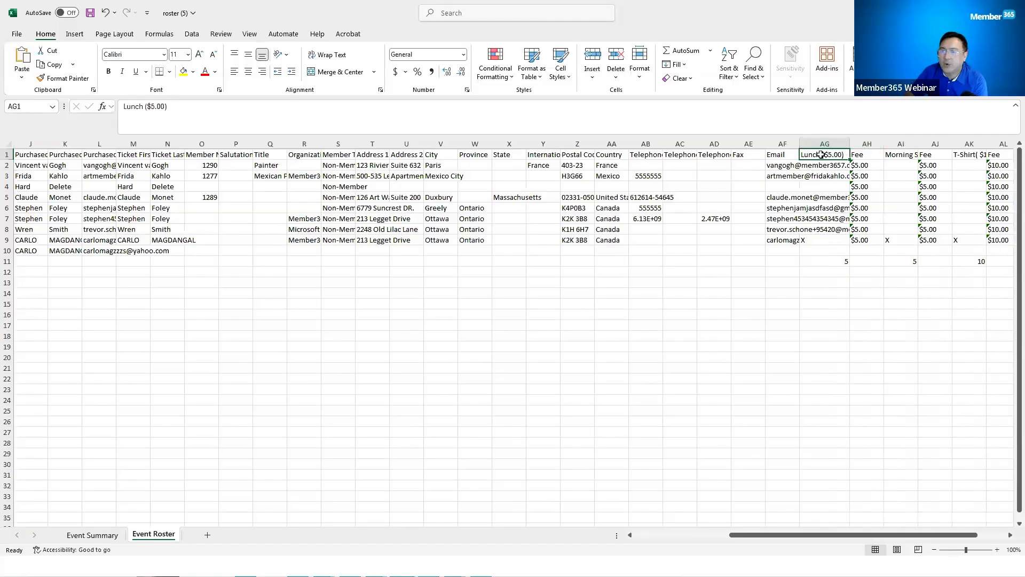
{"action": "key", "text": "Right"}
{"action": "key", "text": "Right"}
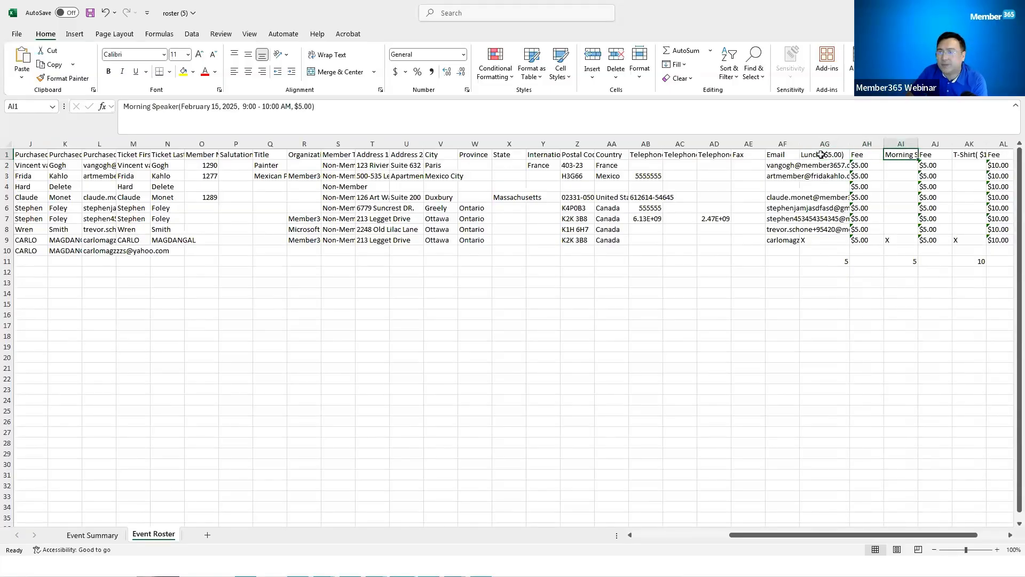
{"action": "key", "text": "Right"}
{"action": "key", "text": "Right"}
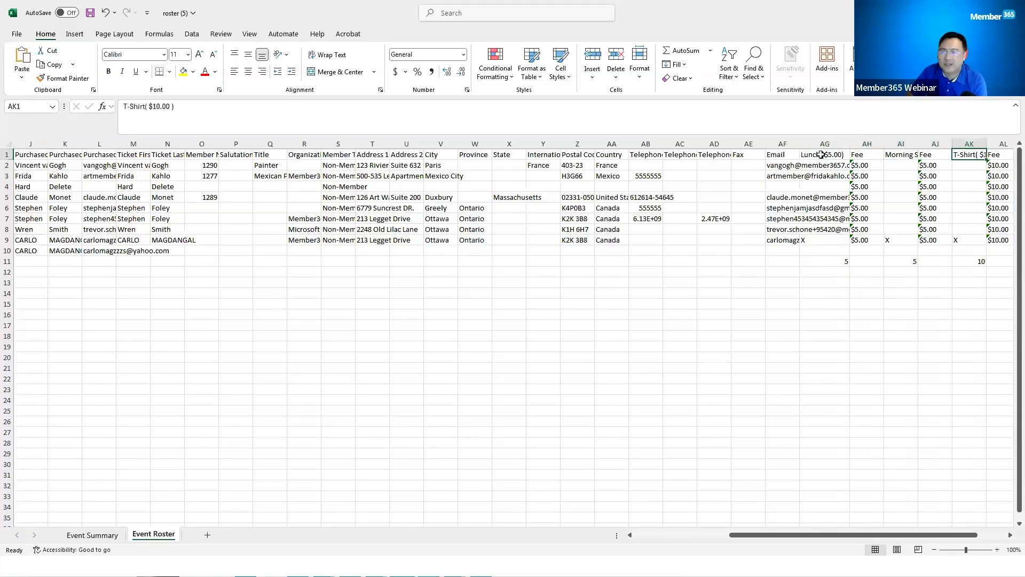
{"action": "key", "text": "Down"}
{"action": "key", "text": "Down"}
{"action": "key", "text": "Down"}
{"action": "key", "text": "Down"}
{"action": "key", "text": "Down"}
{"action": "key", "text": "Down"}
{"action": "key", "text": "Down"}
{"action": "key", "text": "Down"}
{"action": "key", "text": "Down"}
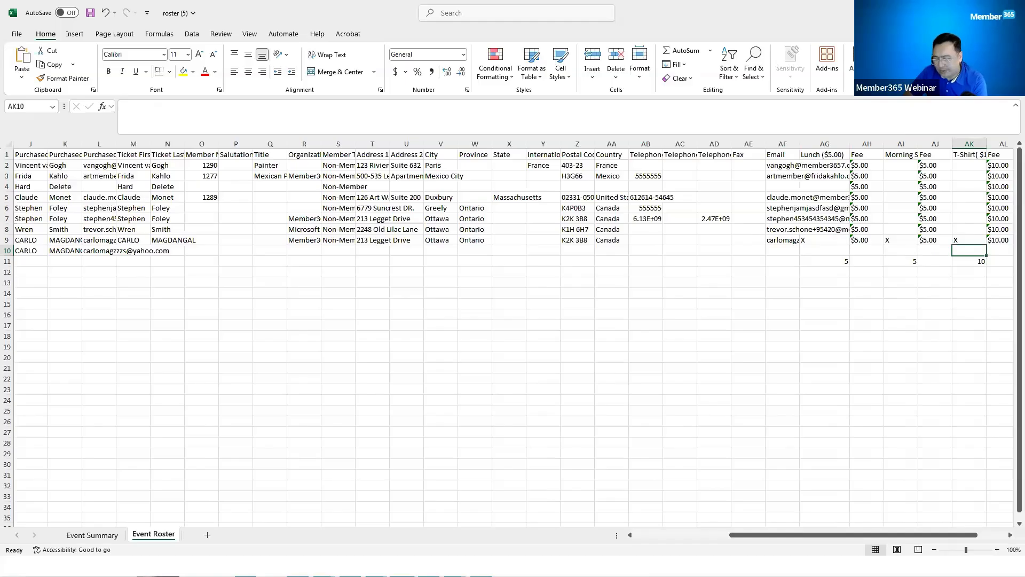
{"action": "key", "text": "alt+Tab"}
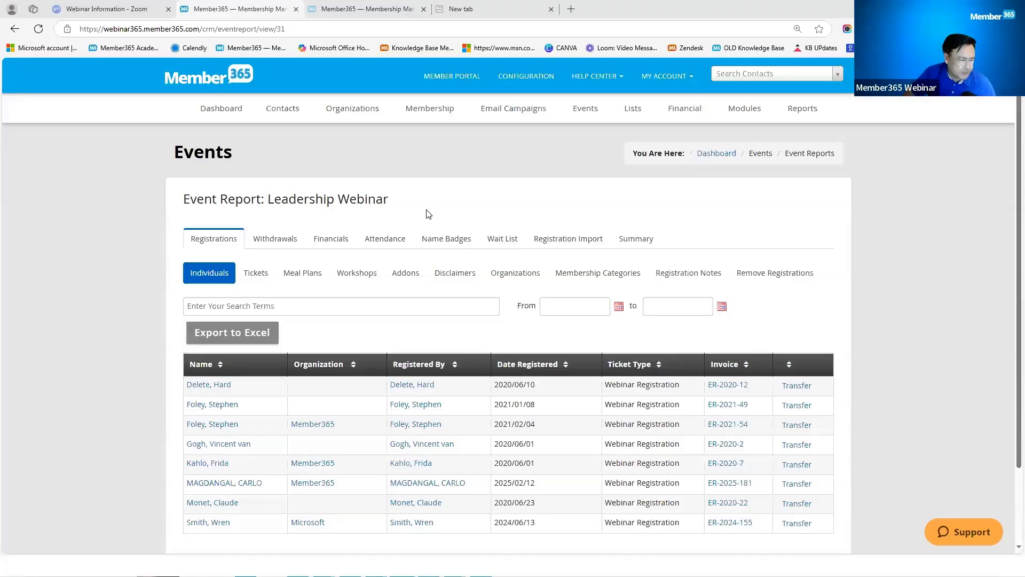
{"action": "left_click", "coordinate": [393, 242]}
{"action": "scroll", "coordinate": [491, 296], "scroll_direction": "down", "scroll_amount": 3}
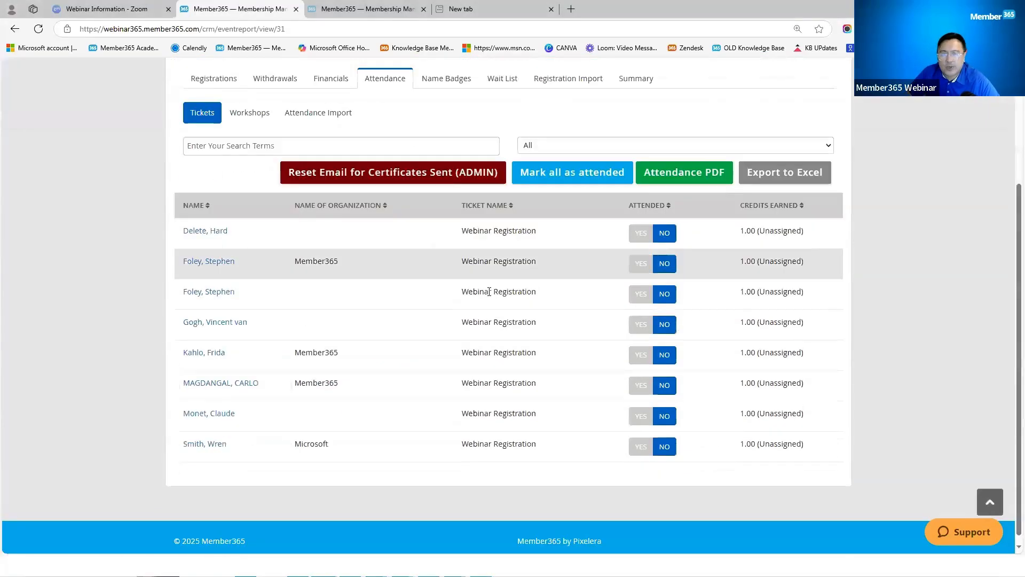
{"action": "scroll", "coordinate": [492, 293], "scroll_direction": "up", "scroll_amount": 1}
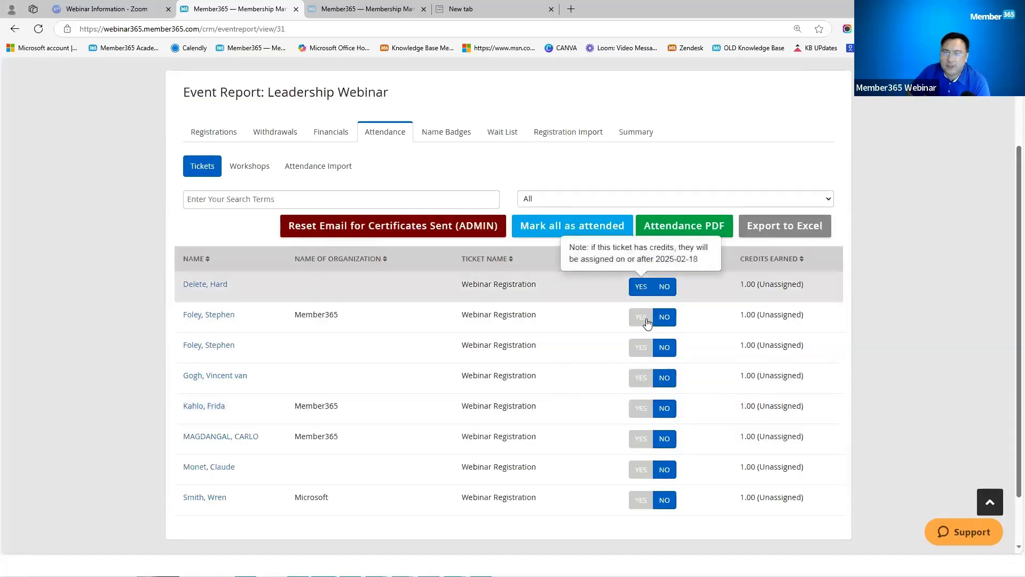
{"action": "left_click", "coordinate": [647, 410]}
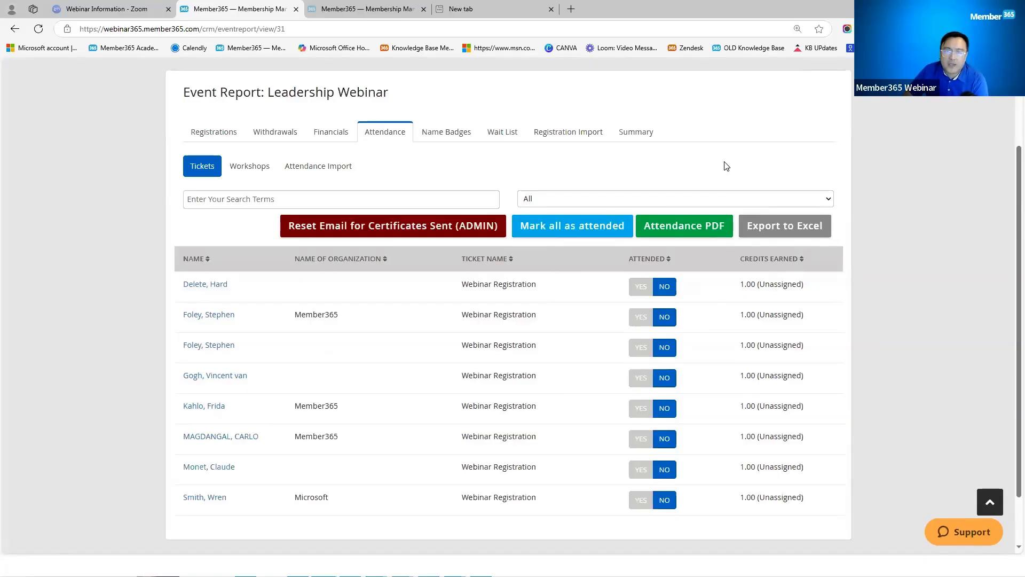
{"action": "left_click", "coordinate": [216, 135]}
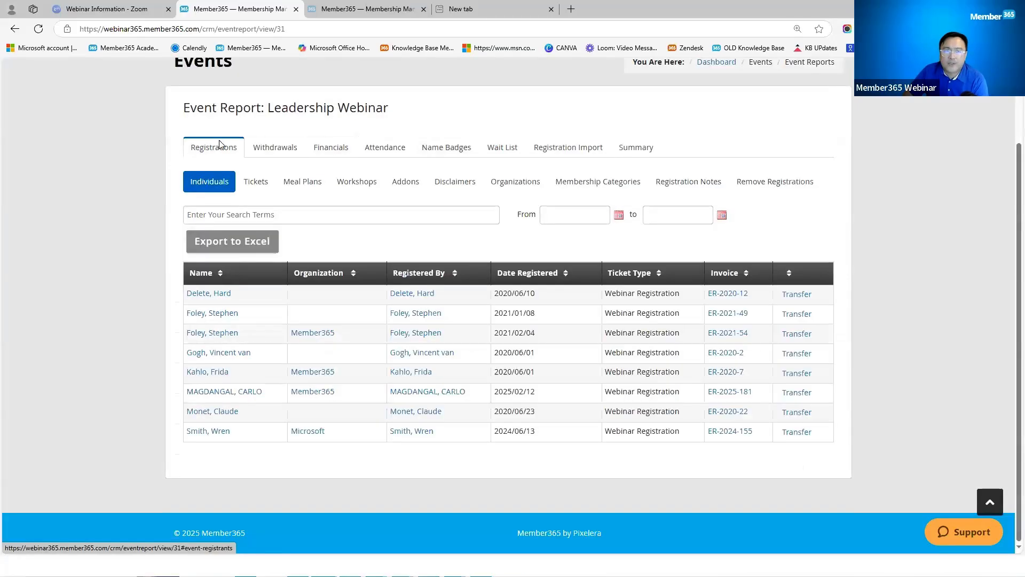
Step: From the Remove Registrations list, open the most recent registrant's contact record
{"action": "left_click", "coordinate": [770, 187]}
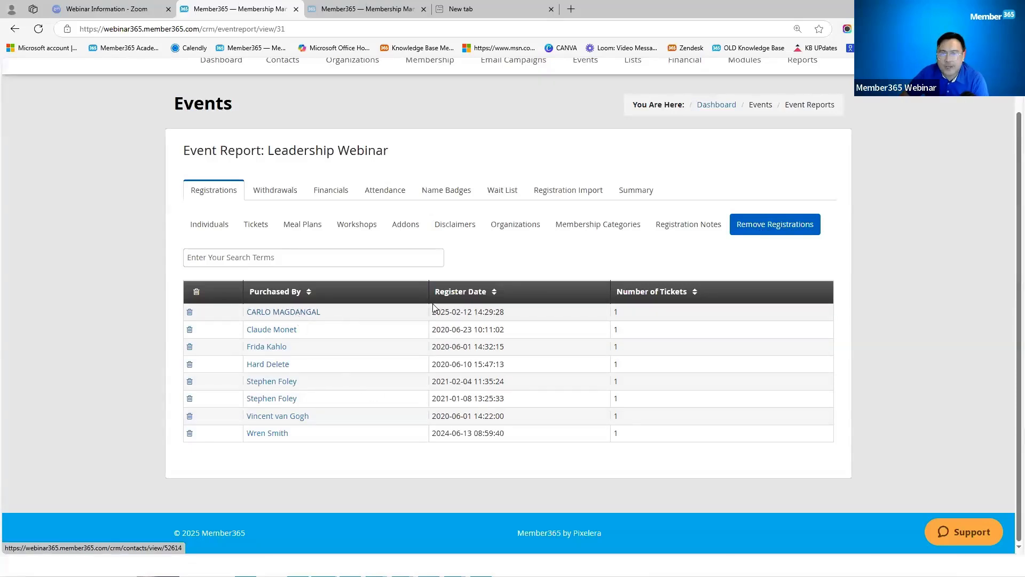
{"action": "left_click", "coordinate": [288, 317]}
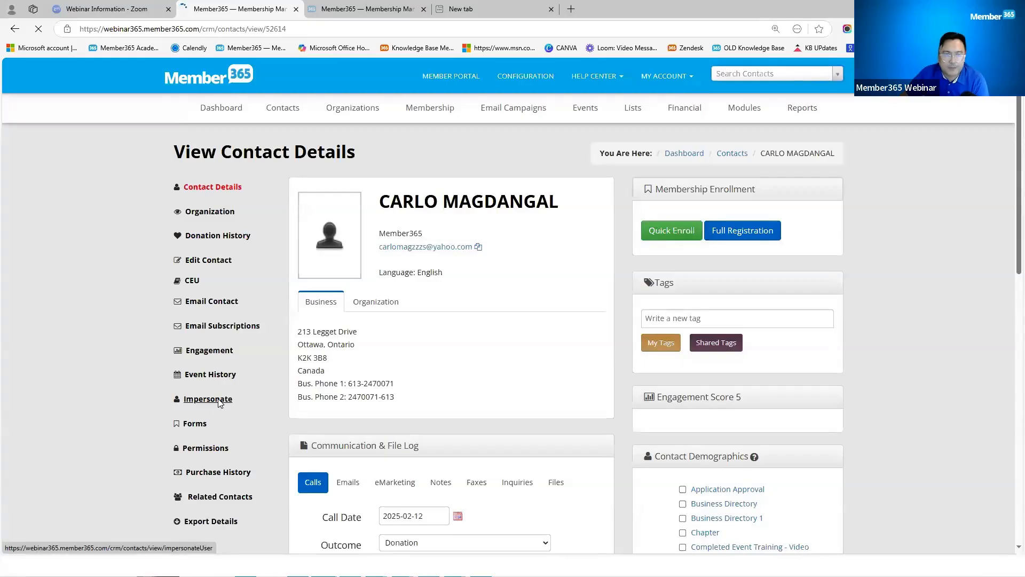
Step: Impersonate the registrant and open My Event Registrations in the member portal
{"action": "left_click", "coordinate": [208, 399]}
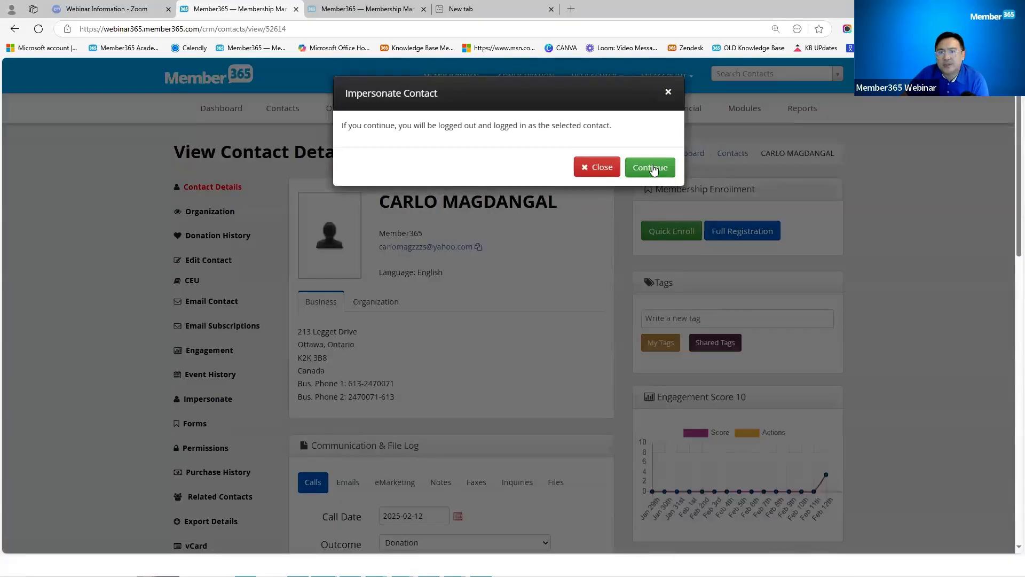
{"action": "left_click", "coordinate": [652, 165]}
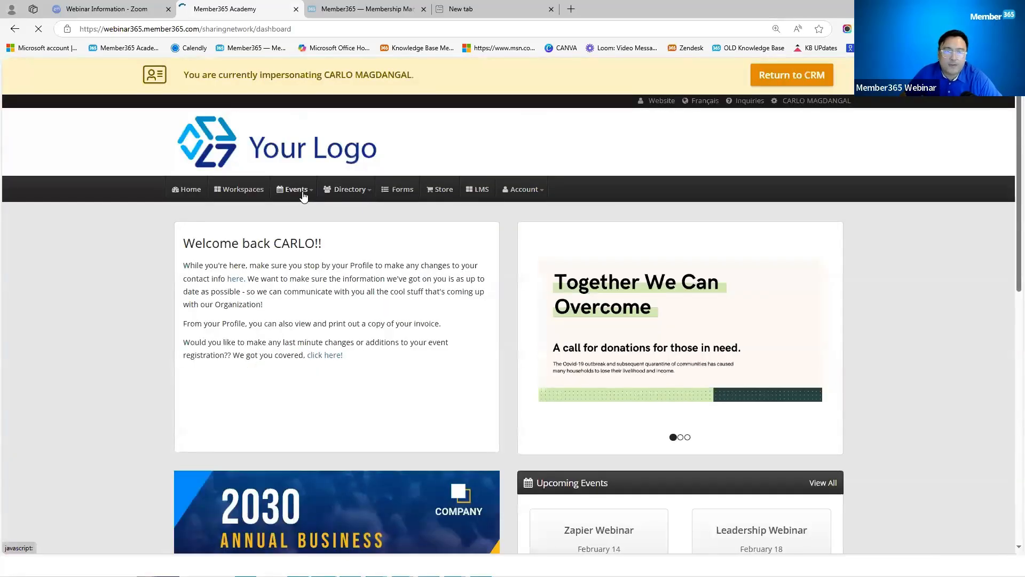
{"action": "left_click", "coordinate": [303, 196]}
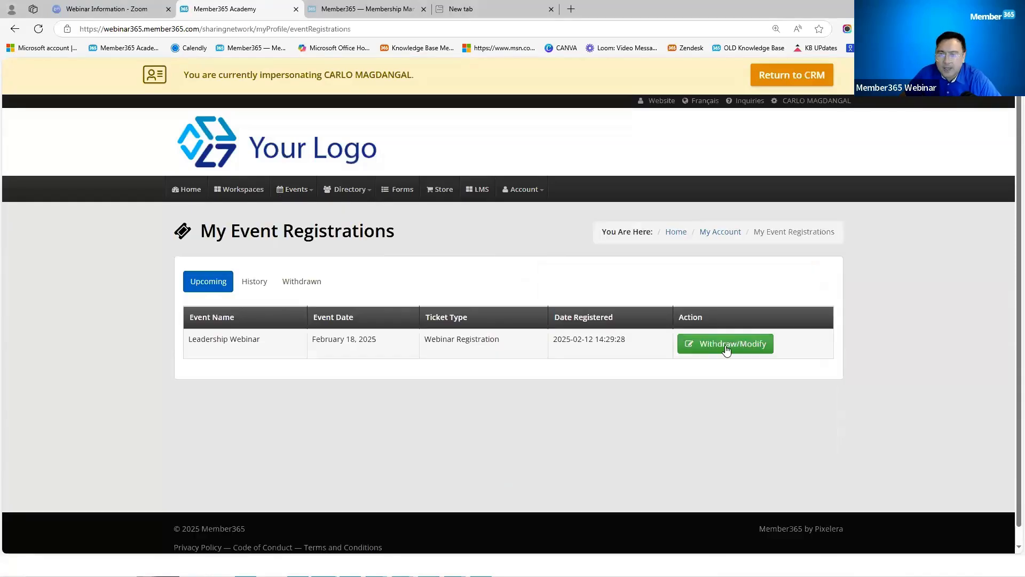
Step: Withdraw the Leadership Webinar registration by removing its ticket and confirming the change
{"action": "left_click", "coordinate": [726, 350]}
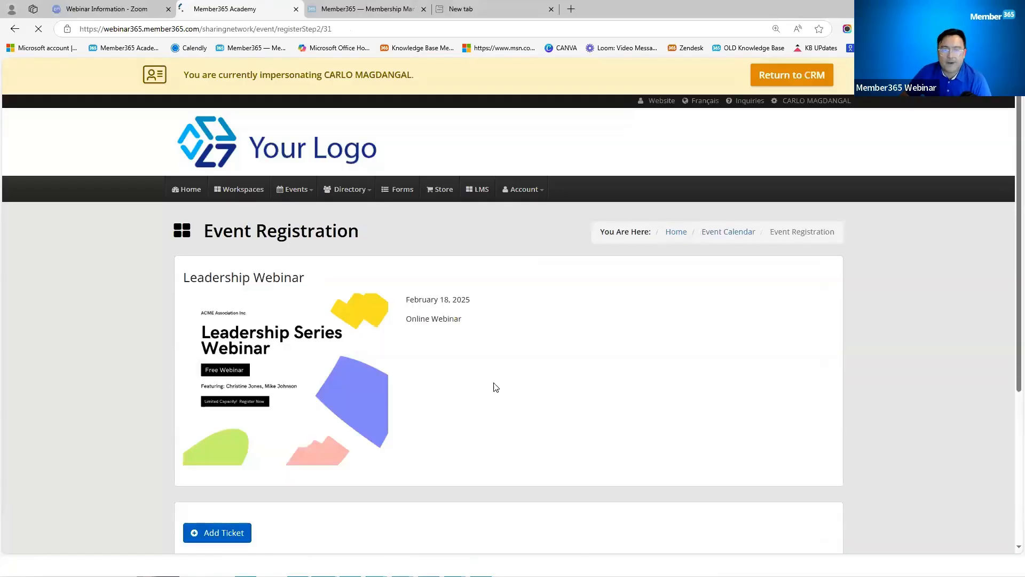
{"action": "scroll", "coordinate": [756, 385], "scroll_direction": "down", "scroll_amount": 4}
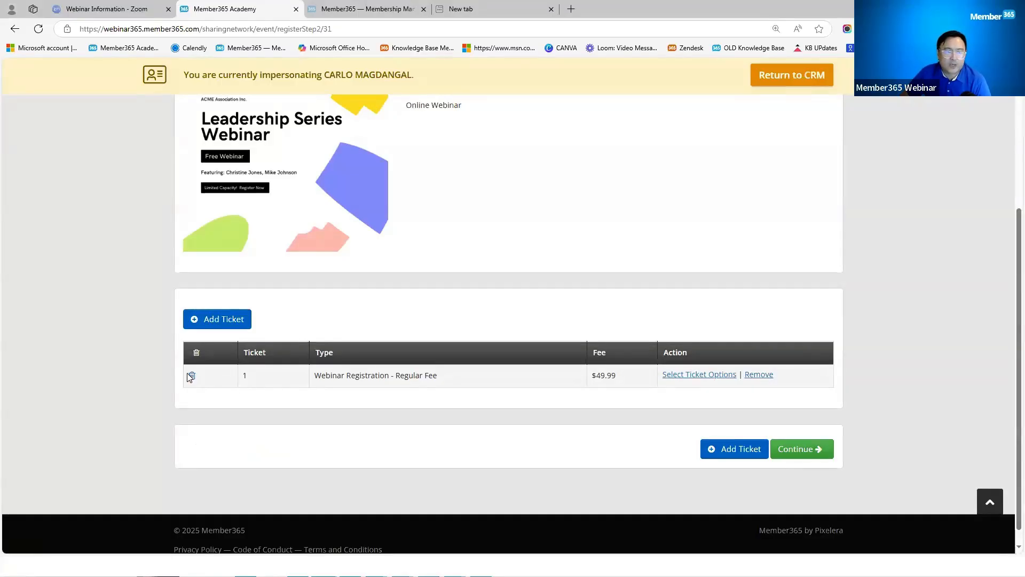
{"action": "left_click", "coordinate": [759, 374]}
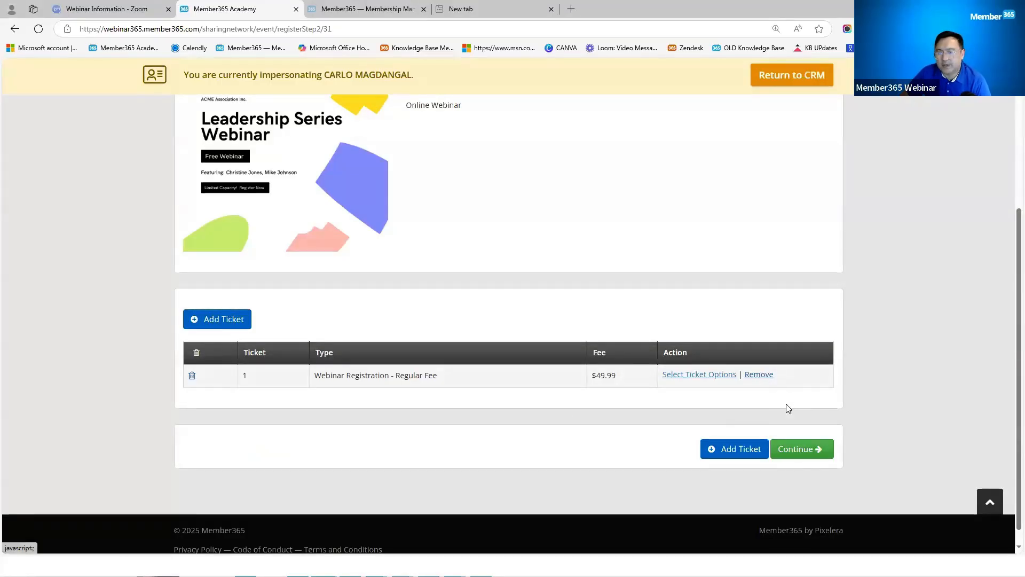
{"action": "left_click", "coordinate": [657, 166]}
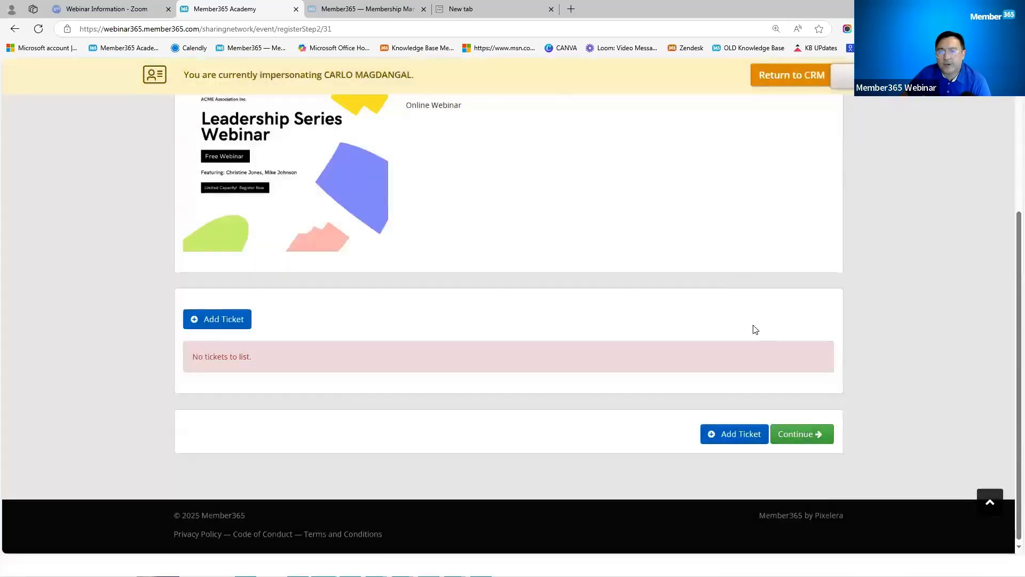
{"action": "left_click", "coordinate": [796, 434]}
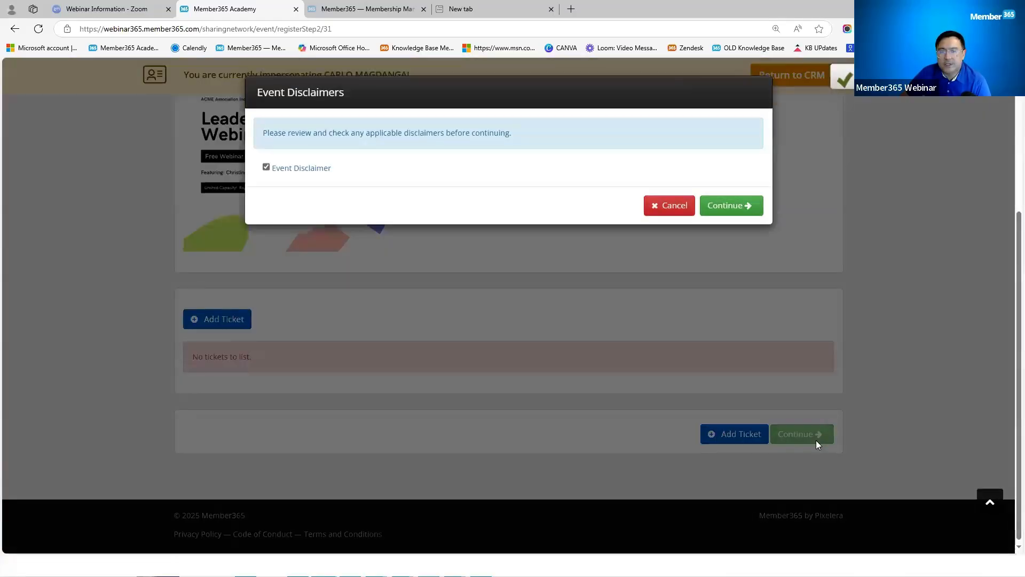
{"action": "left_click", "coordinate": [730, 205]}
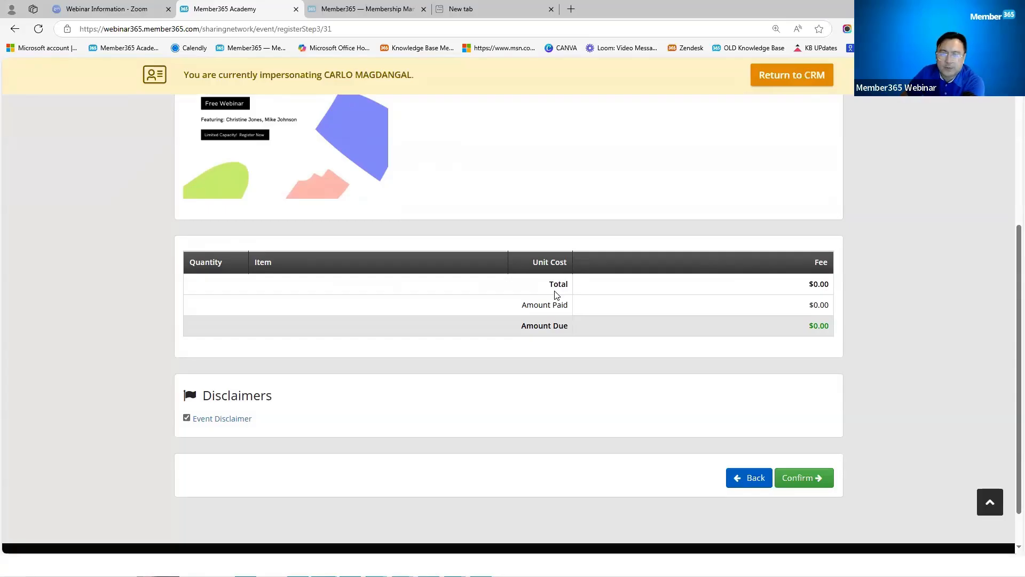
{"action": "left_click", "coordinate": [806, 478]}
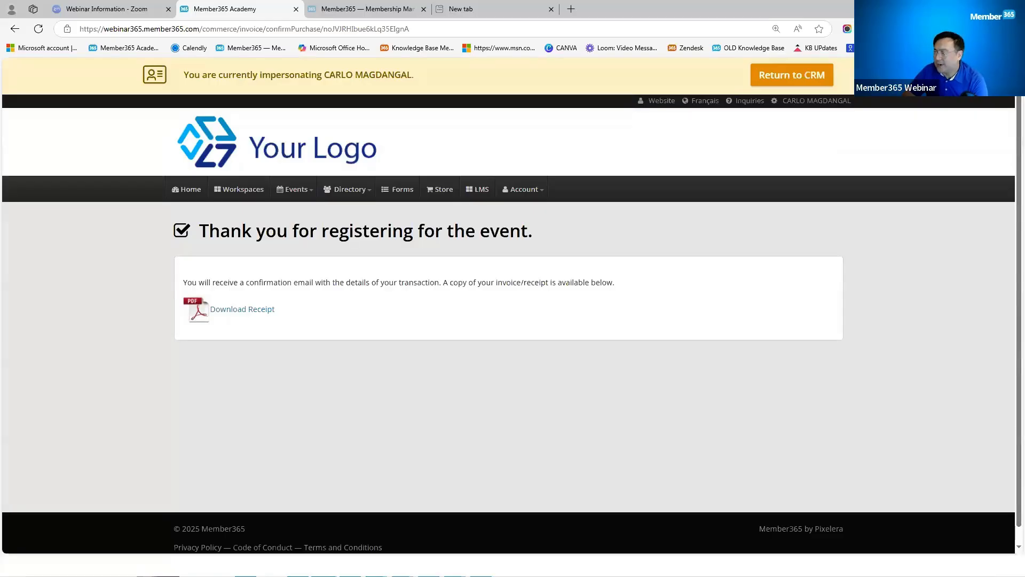
Step: Return to the slide deck and advance to the 'Test your event' Best Practices tip
{"action": "key", "text": "alt+Tab"}
{"action": "left_click", "coordinate": [966, 329]}
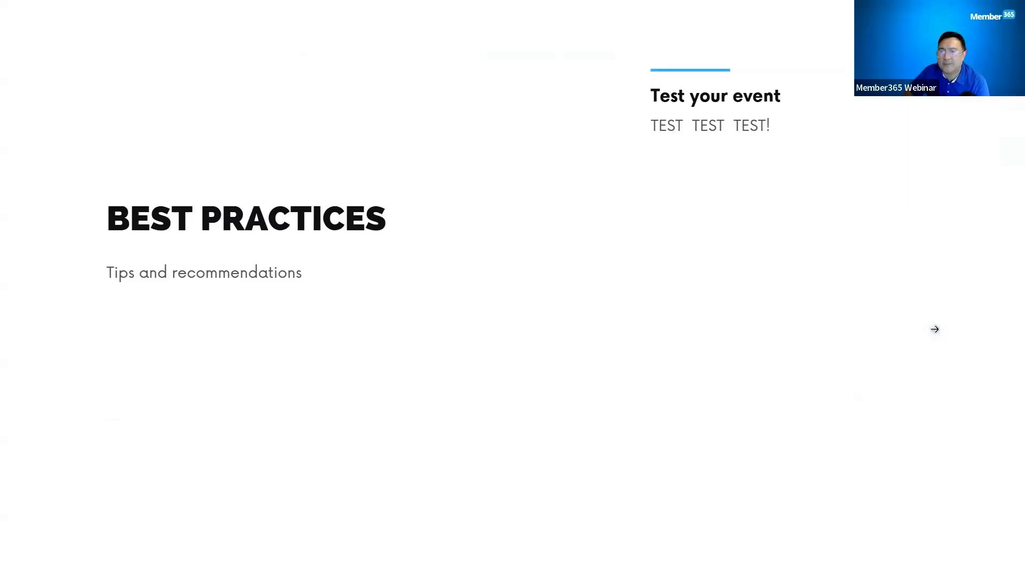
{"action": "left_click", "coordinate": [935, 329]}
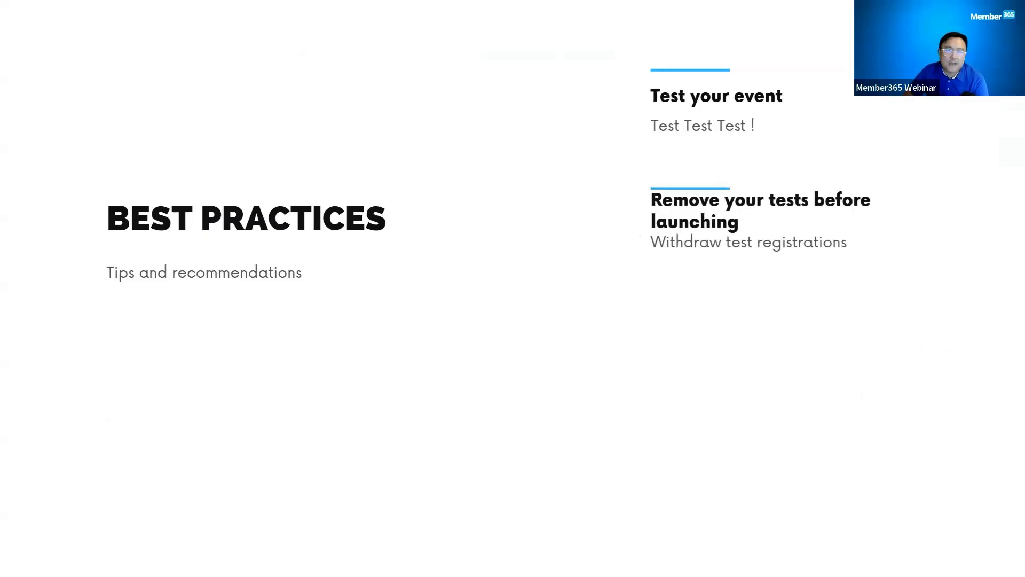
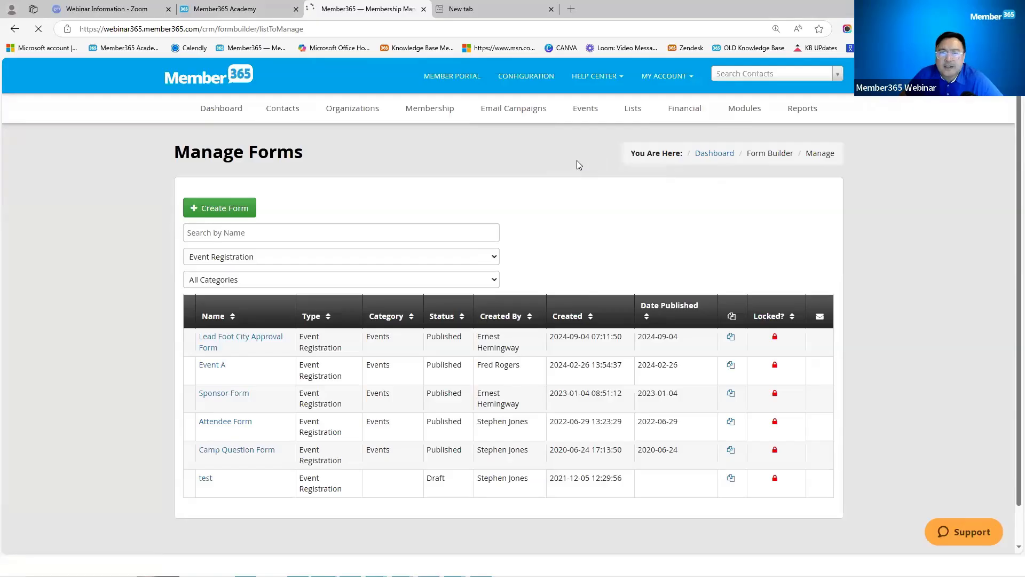
Step: Open the Leadership Webinar event from Manage Events and show its Reminders tab
{"action": "mouse_move", "coordinate": [585, 108]}
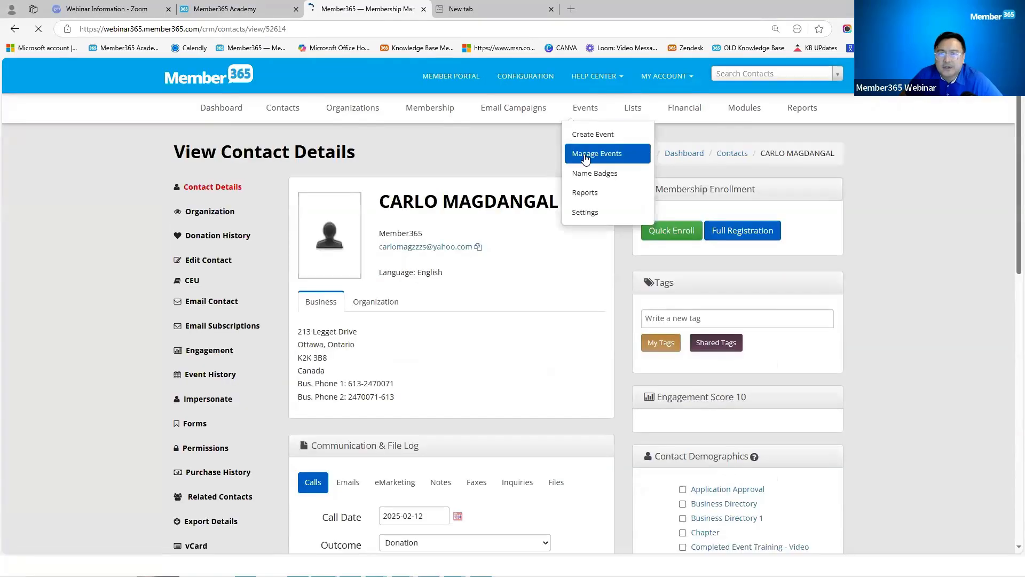
{"action": "left_click", "coordinate": [584, 156]}
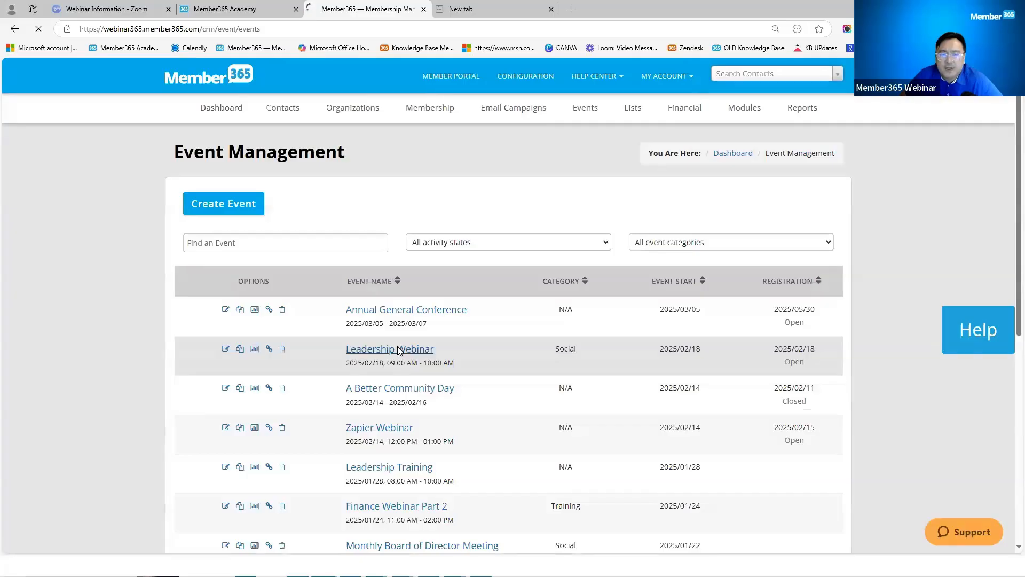
{"action": "left_click", "coordinate": [398, 350]}
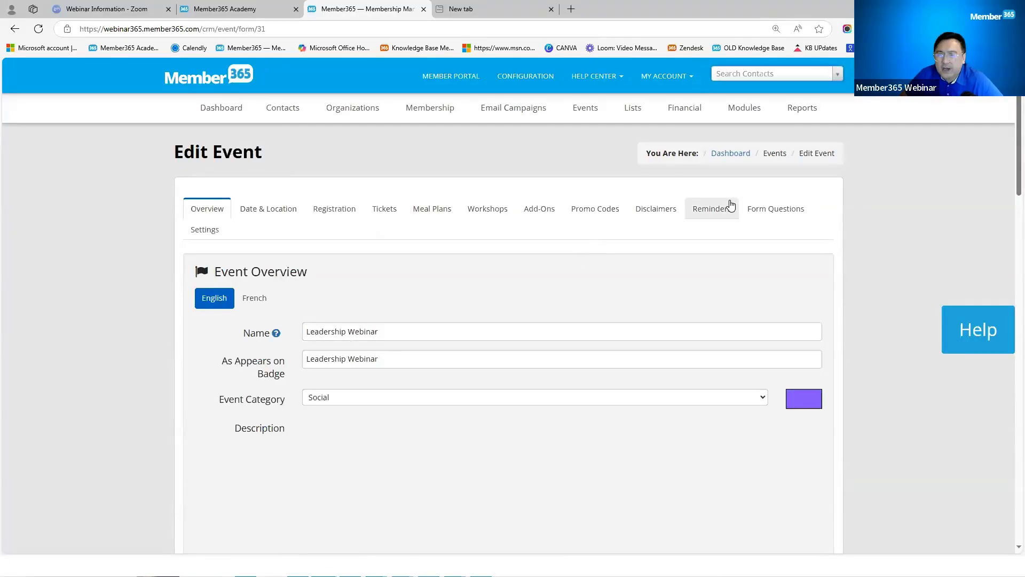
{"action": "left_click", "coordinate": [731, 205]}
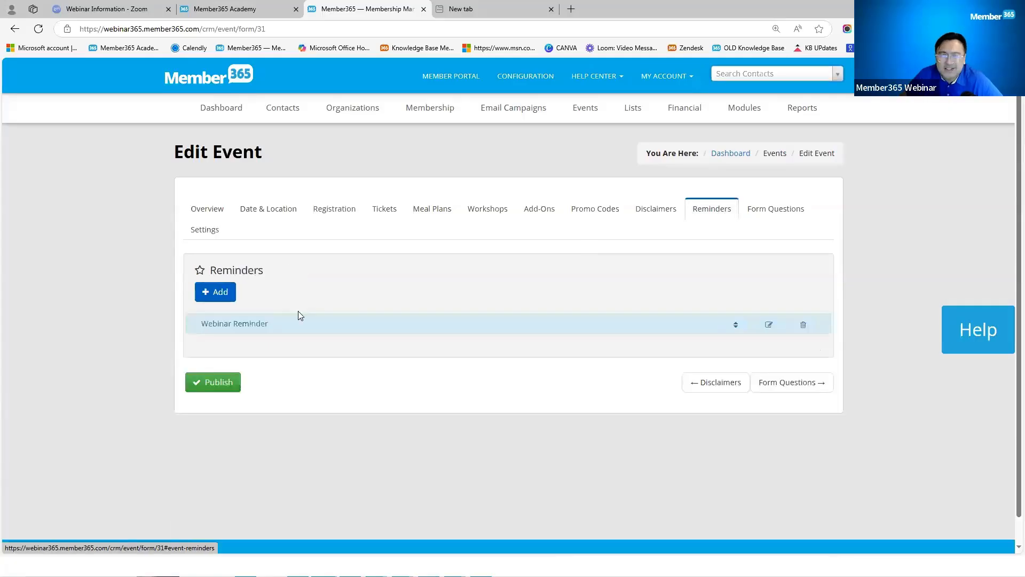
Step: Draft a new reminder set to 2 days, then discard it unsaved
{"action": "left_click", "coordinate": [229, 297]}
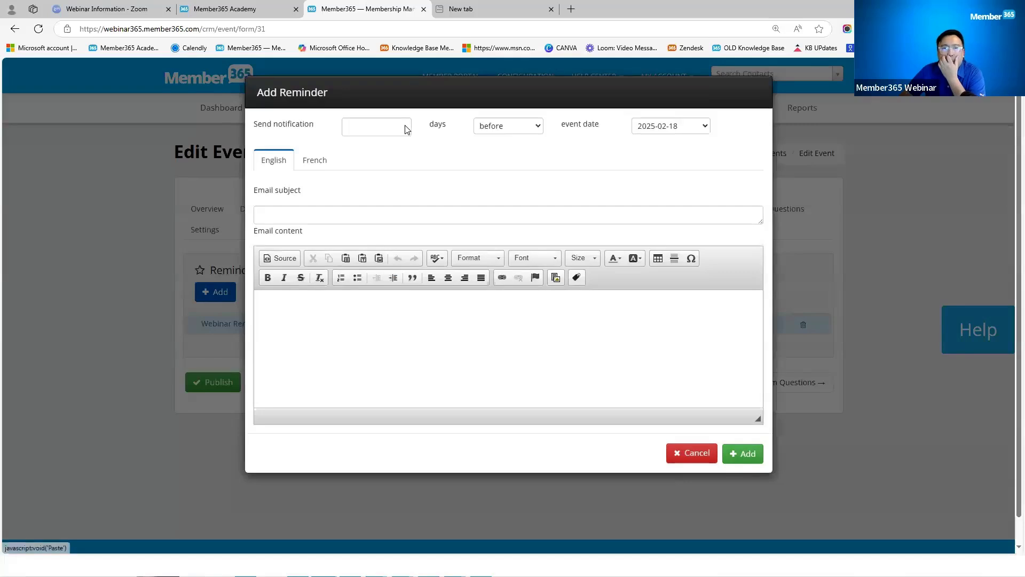
{"action": "left_click", "coordinate": [403, 125]}
{"action": "left_click", "coordinate": [403, 130]}
{"action": "left_click", "coordinate": [403, 130]}
{"action": "left_click", "coordinate": [402, 130]}
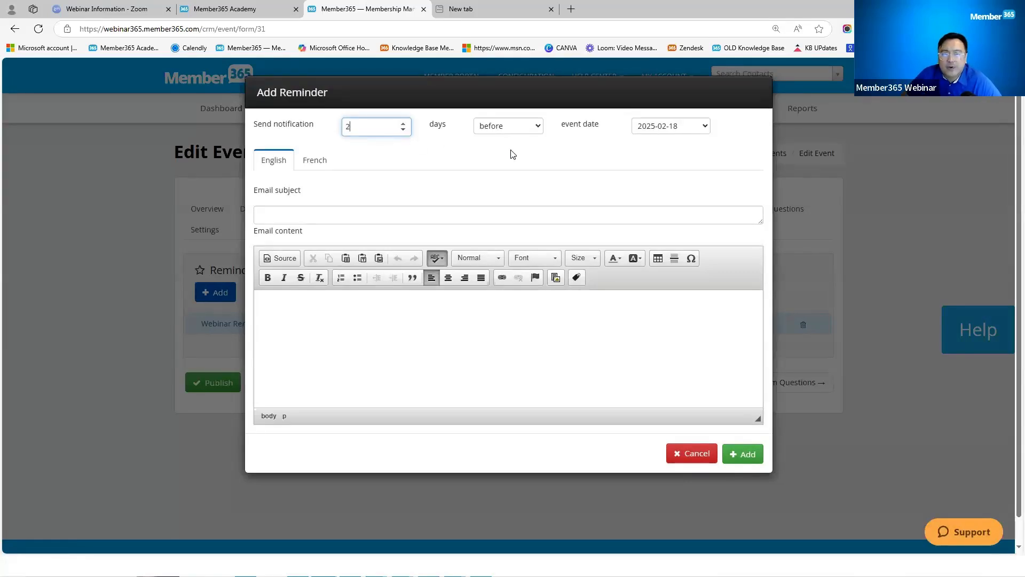
{"action": "left_click", "coordinate": [332, 334]}
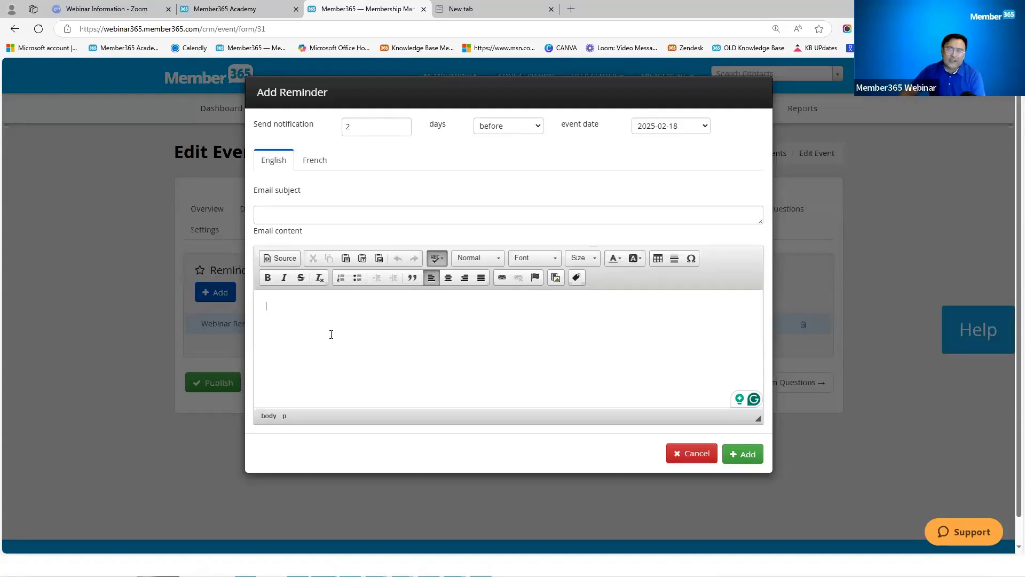
{"action": "left_click", "coordinate": [686, 452]}
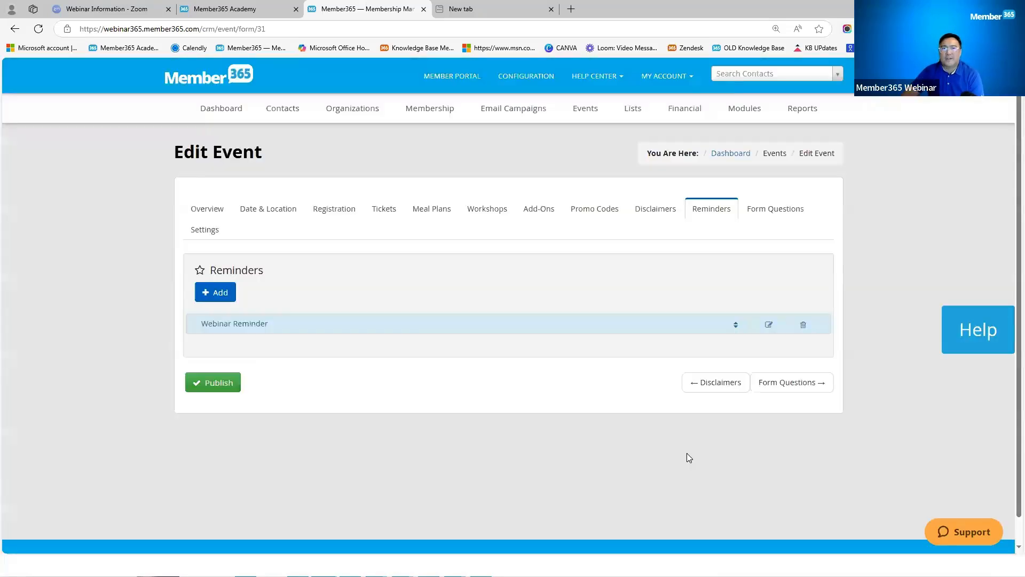
Step: Leave the unsaved event page and open a registrant's contact from the Annual General Conference report
{"action": "left_click", "coordinate": [586, 107]}
{"action": "left_click", "coordinate": [585, 193]}
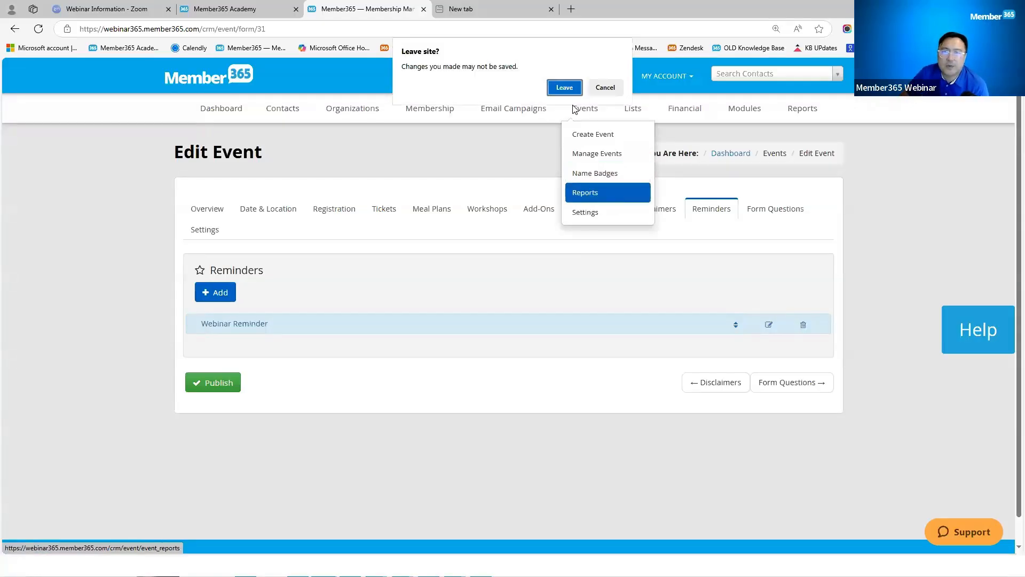
{"action": "left_click", "coordinate": [566, 88]}
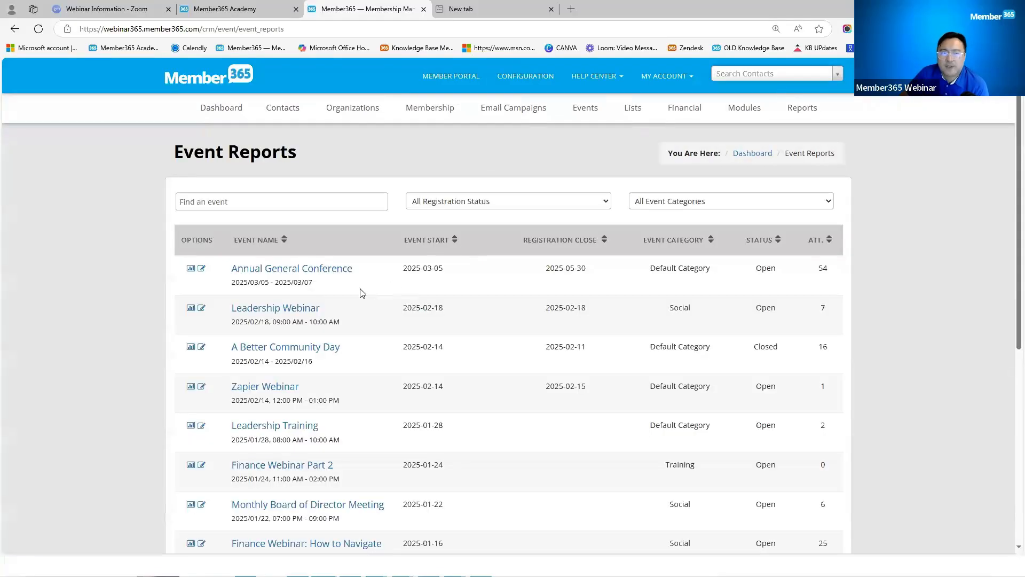
{"action": "left_click", "coordinate": [191, 270]}
{"action": "left_click", "coordinate": [438, 441]}
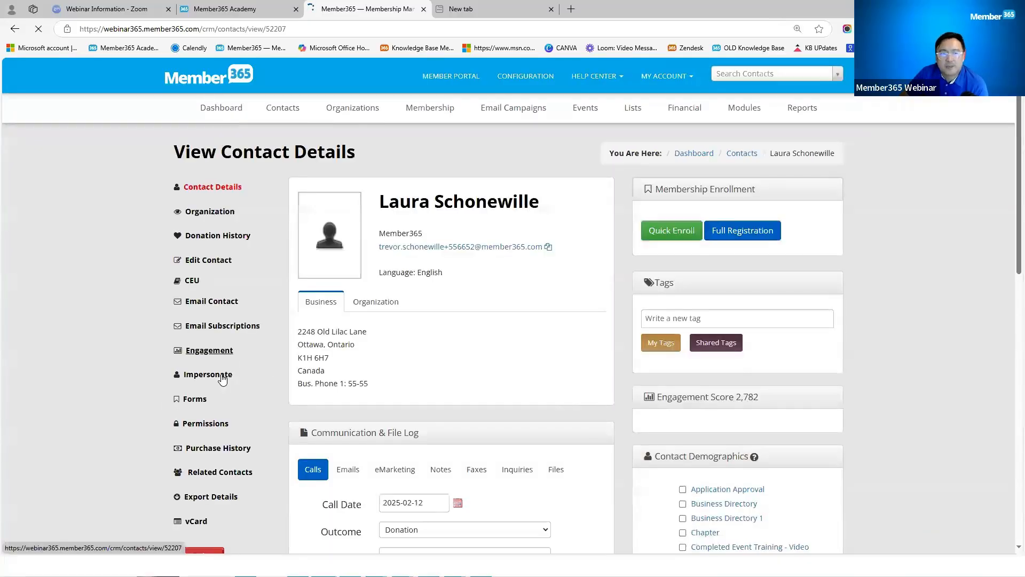
Step: Impersonate the contact, view My Event Registrations, then return to the CRM
{"action": "left_click", "coordinate": [220, 376]}
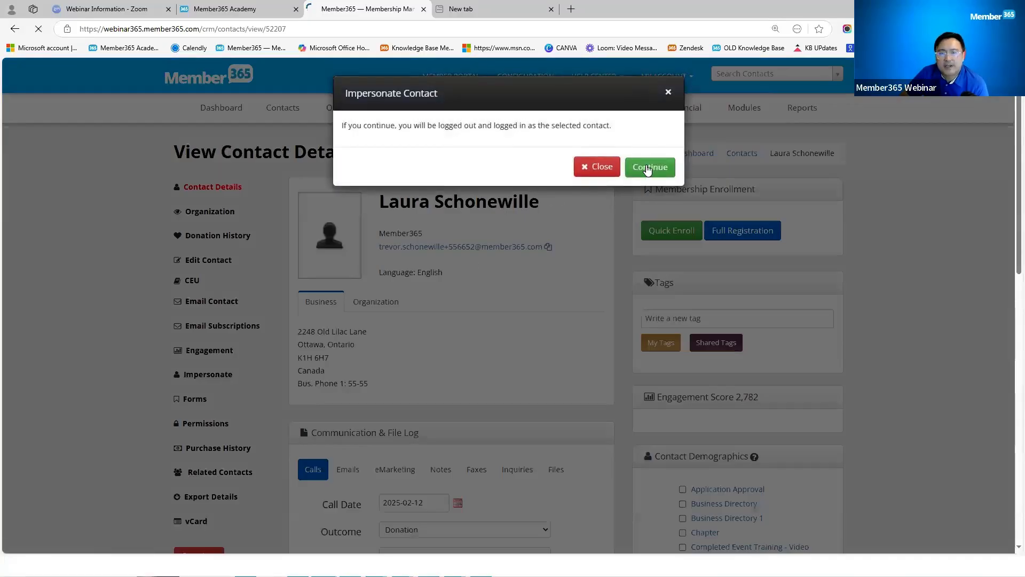
{"action": "left_click", "coordinate": [646, 166]}
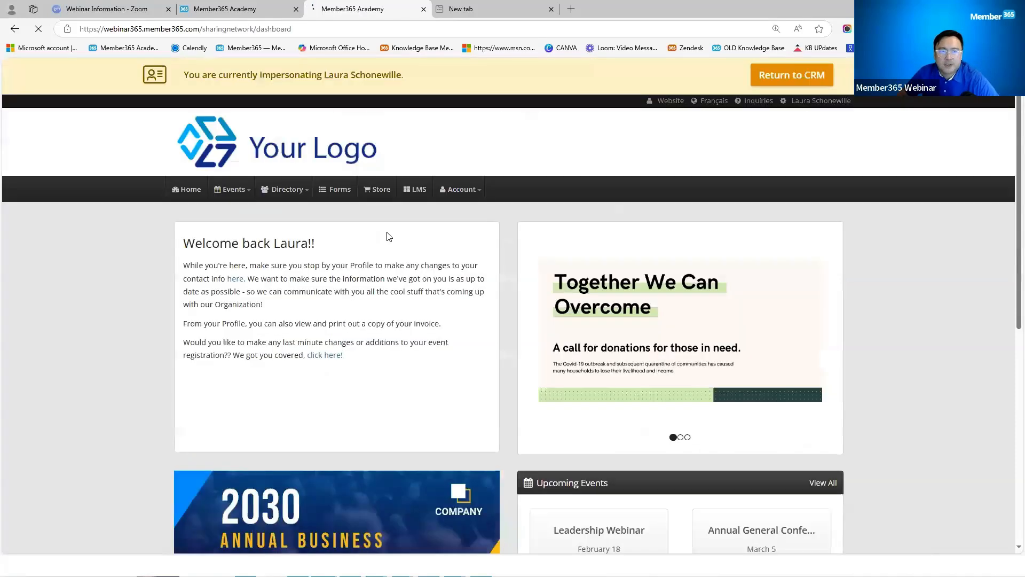
{"action": "left_click", "coordinate": [240, 193]}
{"action": "left_click", "coordinate": [248, 230]}
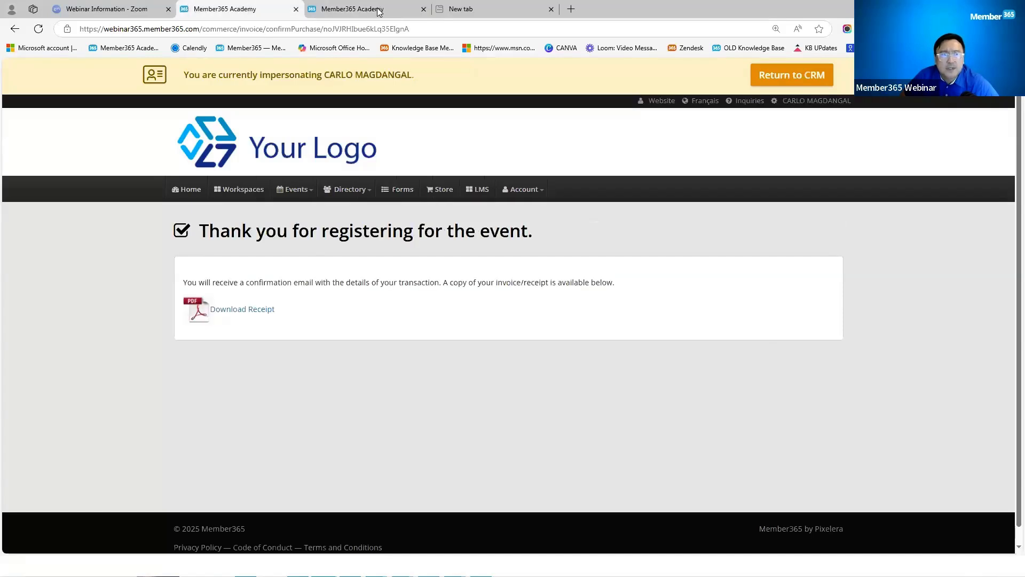
{"action": "left_click", "coordinate": [769, 79]}
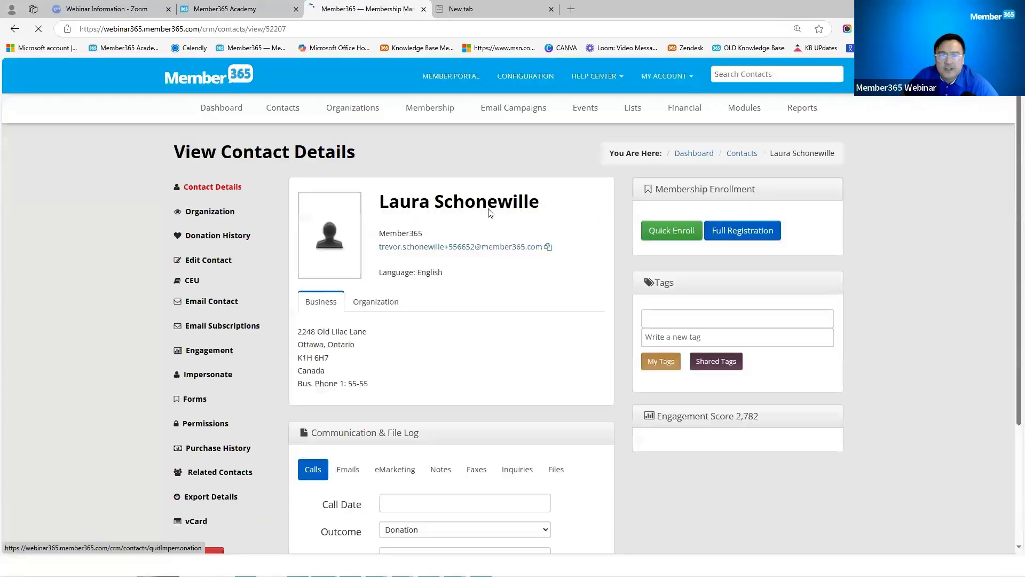
Step: Open the Leadership Webinar report, check a registrant's contact, and go back to the report
{"action": "mouse_move", "coordinate": [582, 123]}
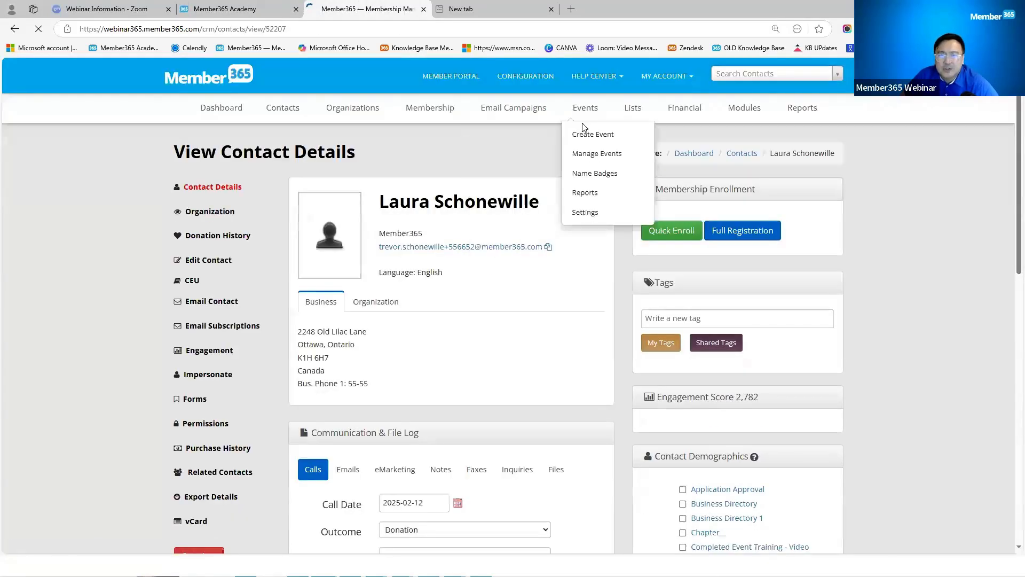
{"action": "left_click", "coordinate": [585, 195]}
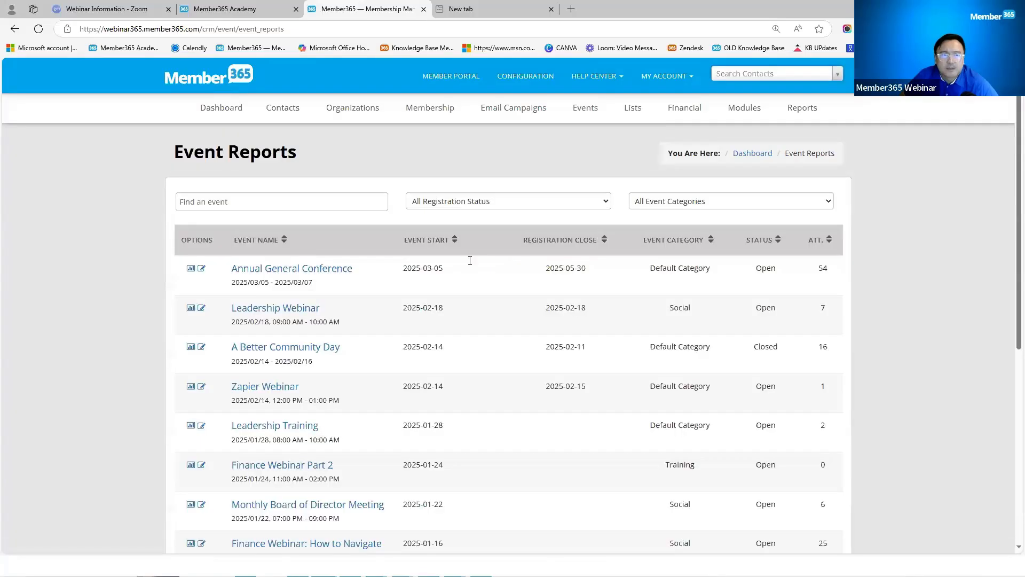
{"action": "left_click", "coordinate": [264, 310]}
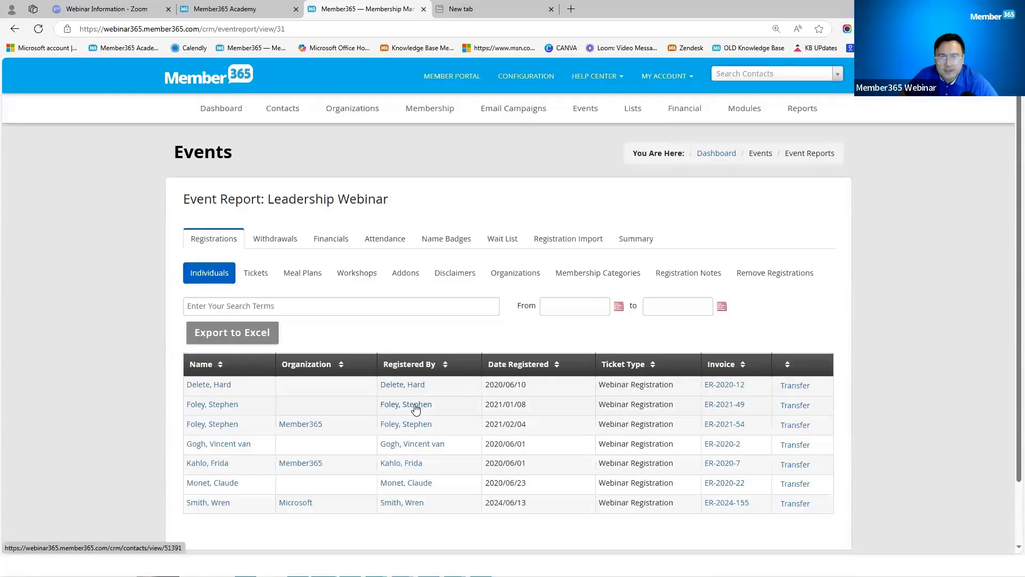
{"action": "left_click", "coordinate": [416, 409]}
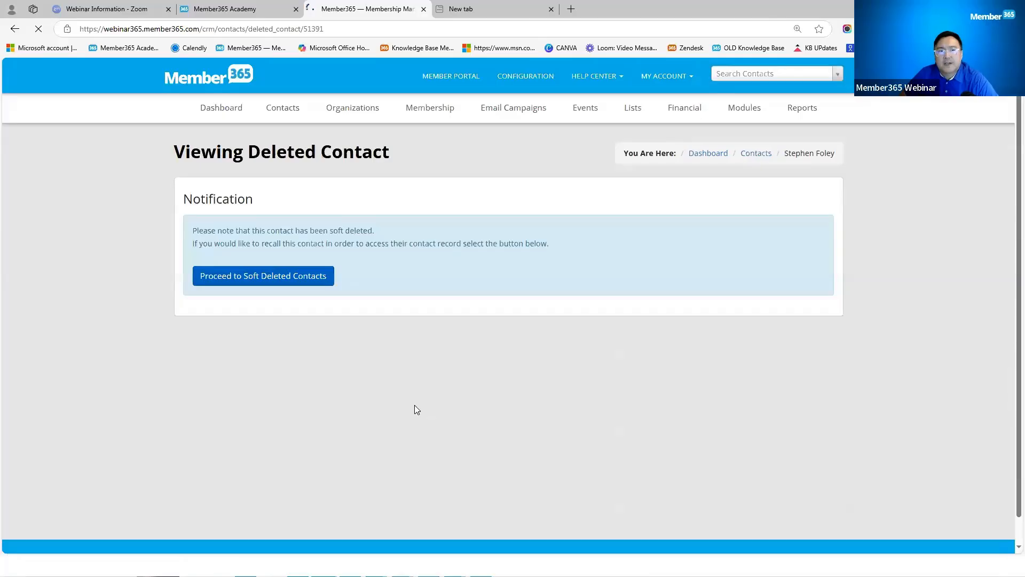
{"action": "left_click", "coordinate": [15, 29]}
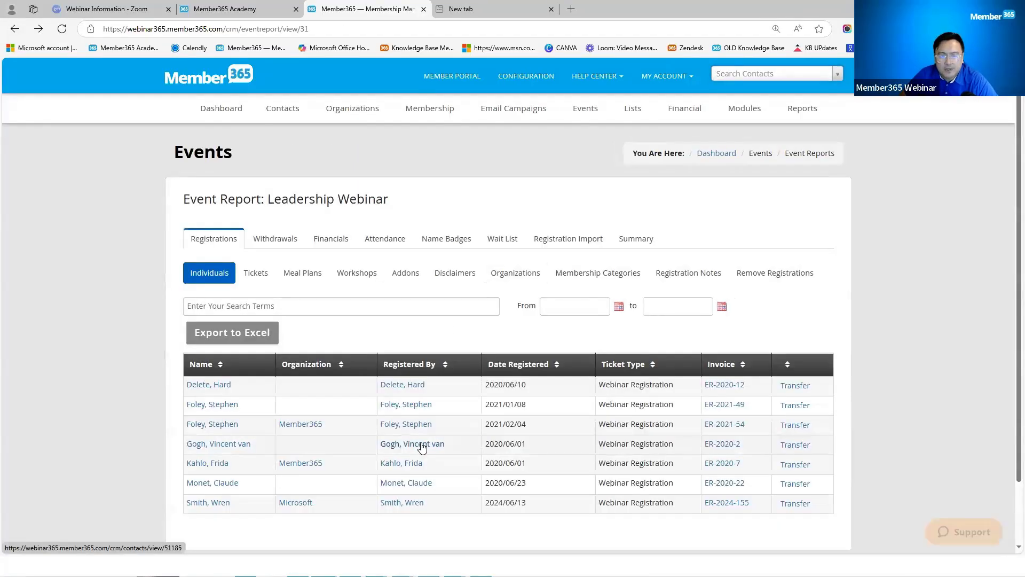
Step: Impersonate another Leadership Webinar registrant and view their event registrations in the portal
{"action": "left_click", "coordinate": [422, 445]}
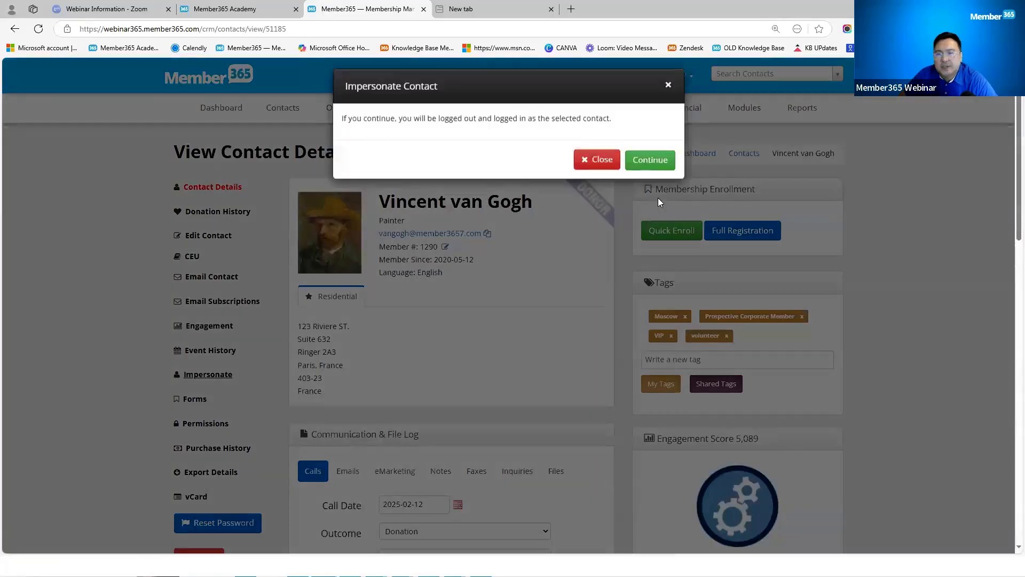
{"action": "left_click", "coordinate": [649, 158]}
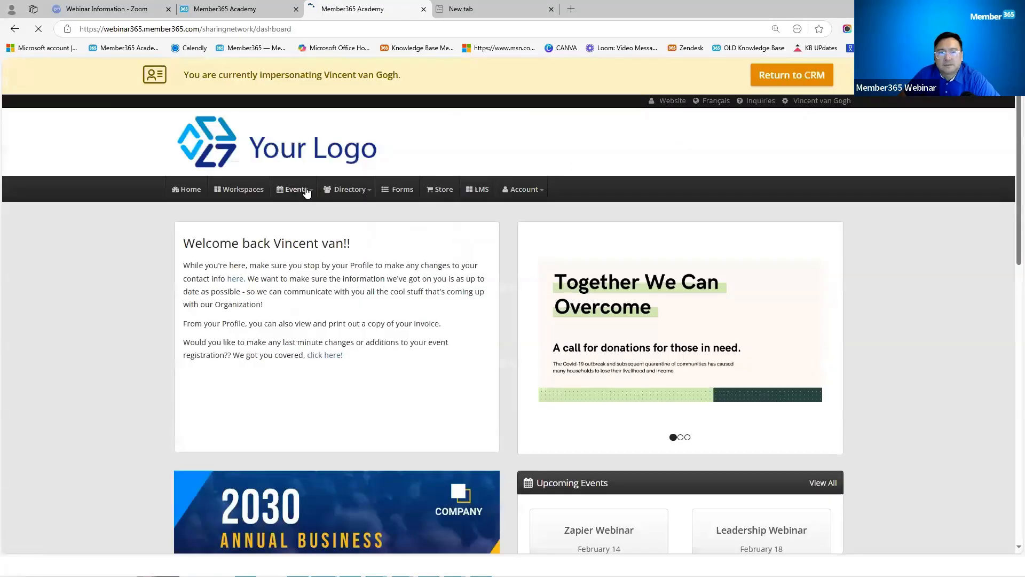
{"action": "left_click", "coordinate": [298, 193]}
{"action": "left_click", "coordinate": [317, 231]}
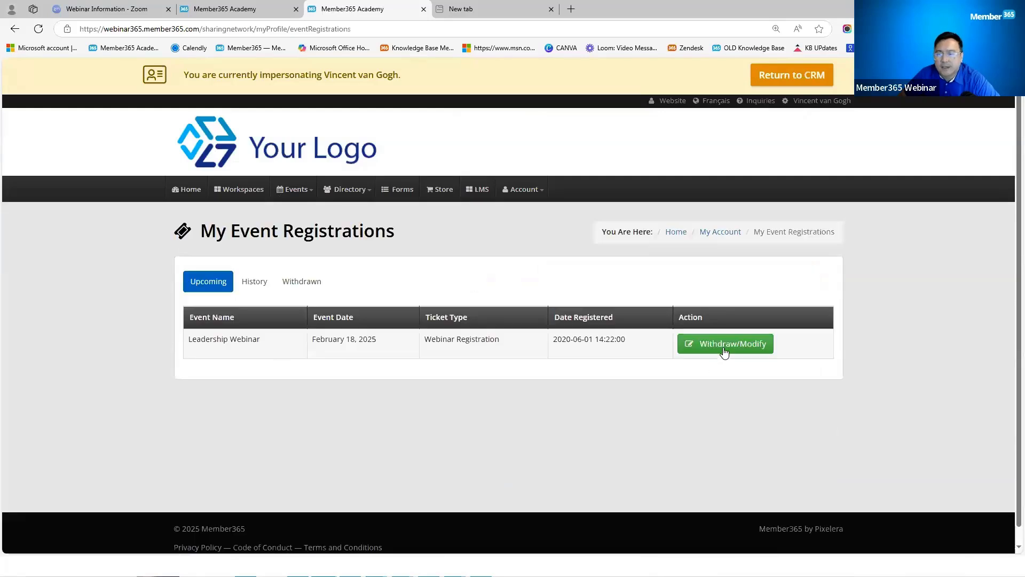
Step: Open the Leadership Webinar registration for modification and review the Regular Fee ticket options without changes
{"action": "left_click", "coordinate": [726, 346]}
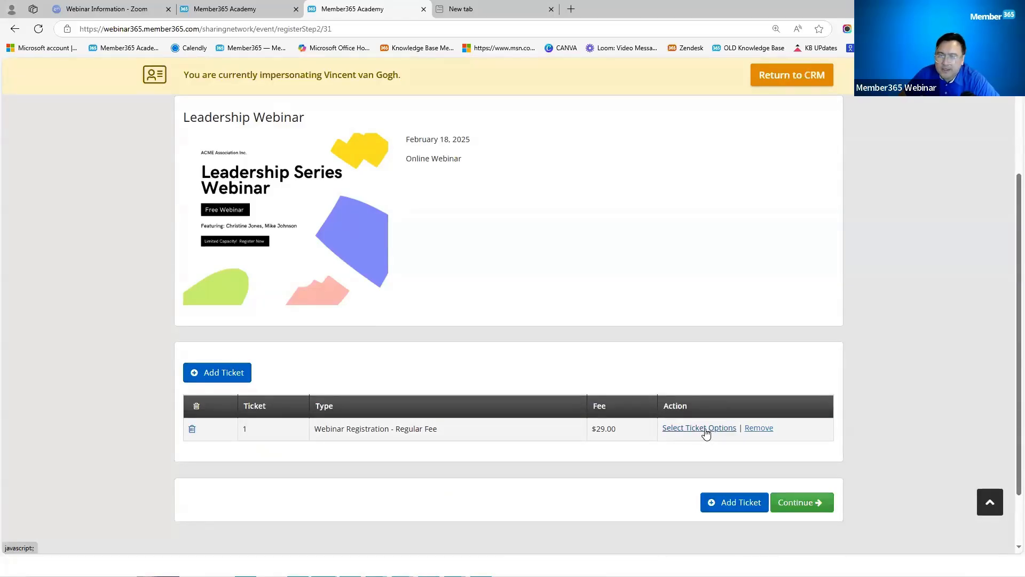
{"action": "left_click", "coordinate": [705, 429]}
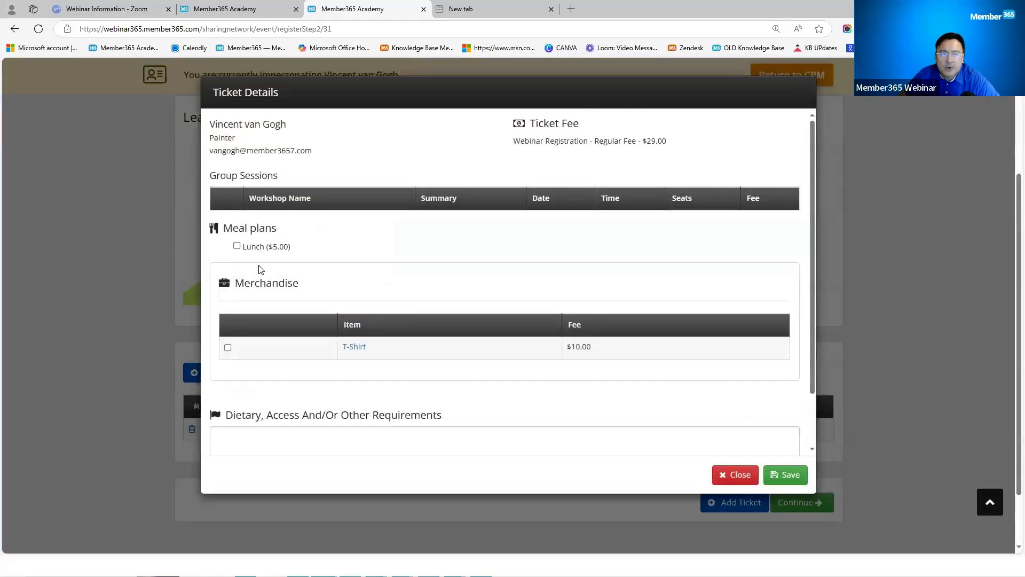
{"action": "scroll", "coordinate": [307, 283], "scroll_direction": "up", "scroll_amount": 1}
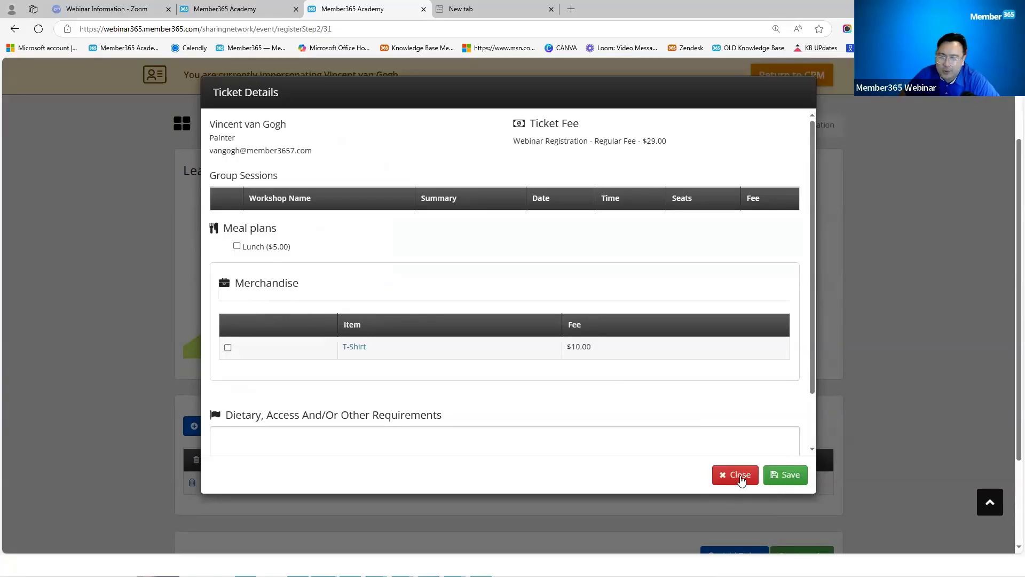
{"action": "left_click", "coordinate": [740, 477]}
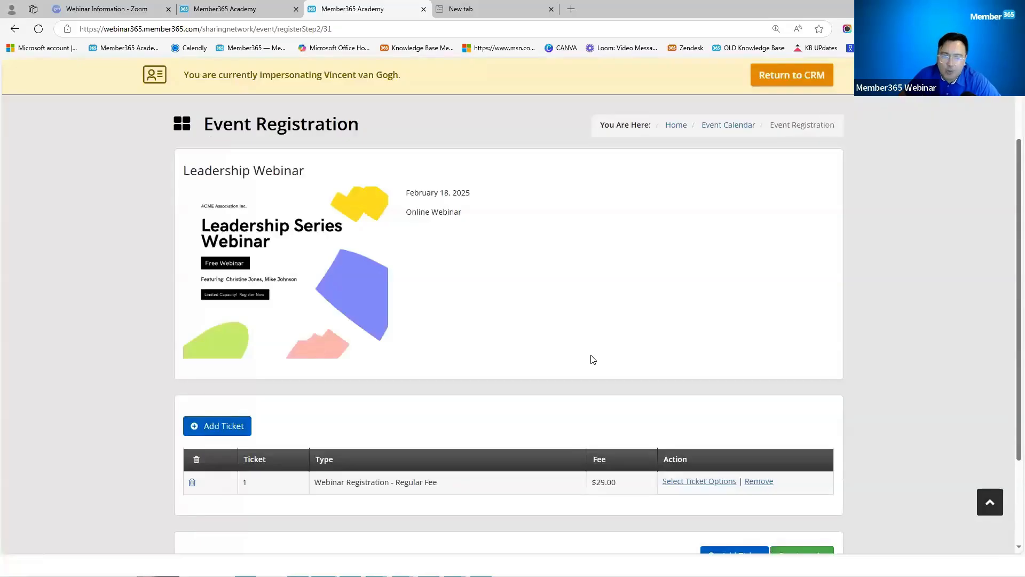